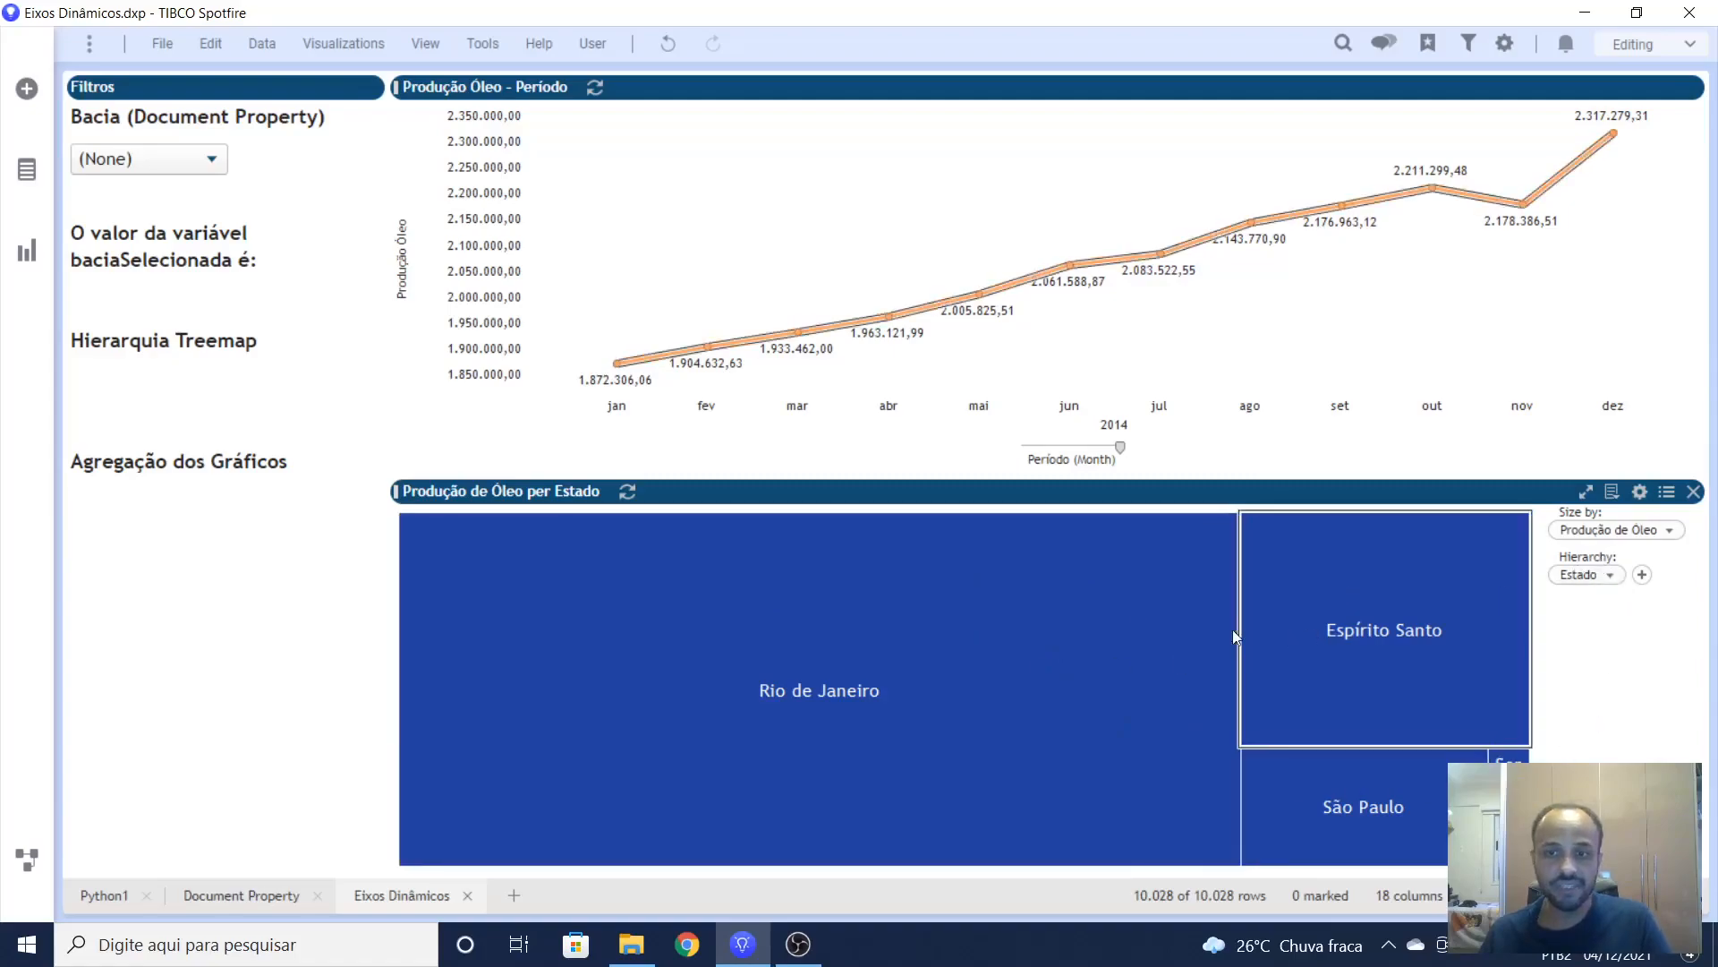
Step: Examine the expression and aggregation behind the treemap's Size by axis, Produção de Óleo, without changing it
{"action": "left_click", "coordinate": [1661, 532]}
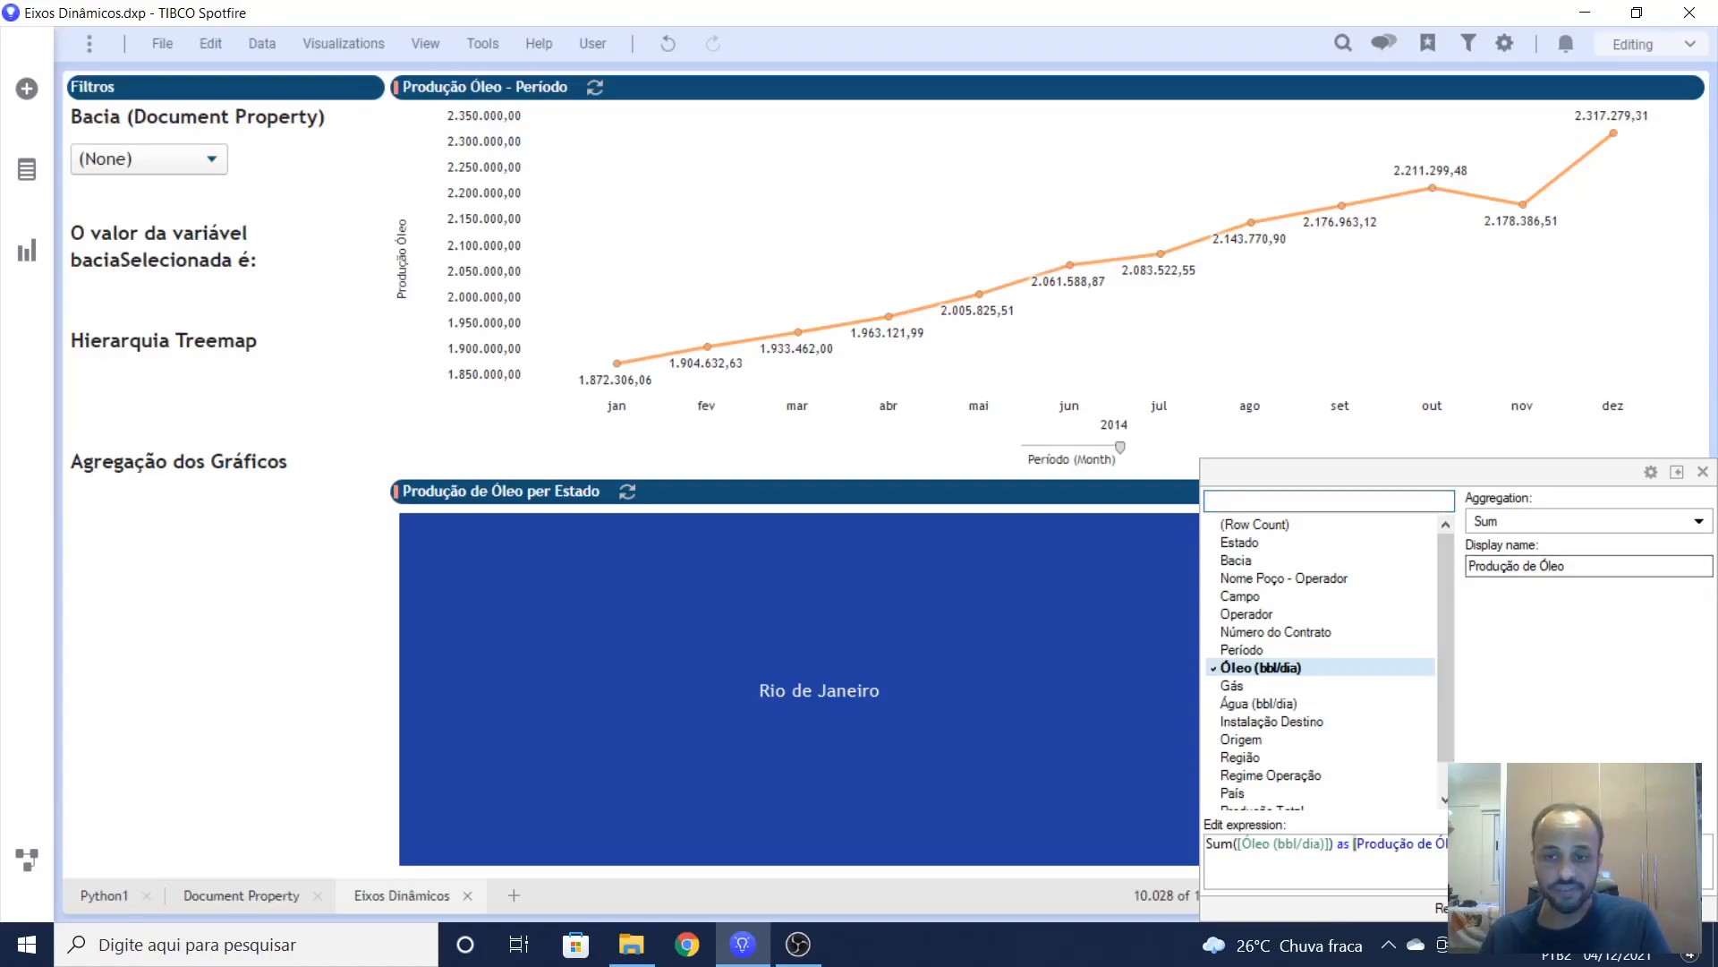
{"action": "key", "text": "shift+Left"}
{"action": "key", "text": "shift+Left"}
{"action": "key", "text": "shift+Left"}
{"action": "key", "text": "shift+Left"}
{"action": "key", "text": "shift+Left"}
{"action": "key", "text": "shift+Left"}
{"action": "key", "text": "shift+Left"}
{"action": "key", "text": "shift+Left"}
{"action": "key", "text": "shift+Left"}
{"action": "key", "text": "shift+Left"}
{"action": "key", "text": "shift+Left"}
{"action": "key", "text": "shift+Left"}
{"action": "key", "text": "shift+Left"}
{"action": "key", "text": "shift+Left"}
{"action": "key", "text": "shift+Left"}
{"action": "key", "text": "shift+Left"}
{"action": "key", "text": "shift+Left"}
{"action": "key", "text": "shift+Left"}
{"action": "key", "text": "shift+Left"}
{"action": "key", "text": "shift+Left"}
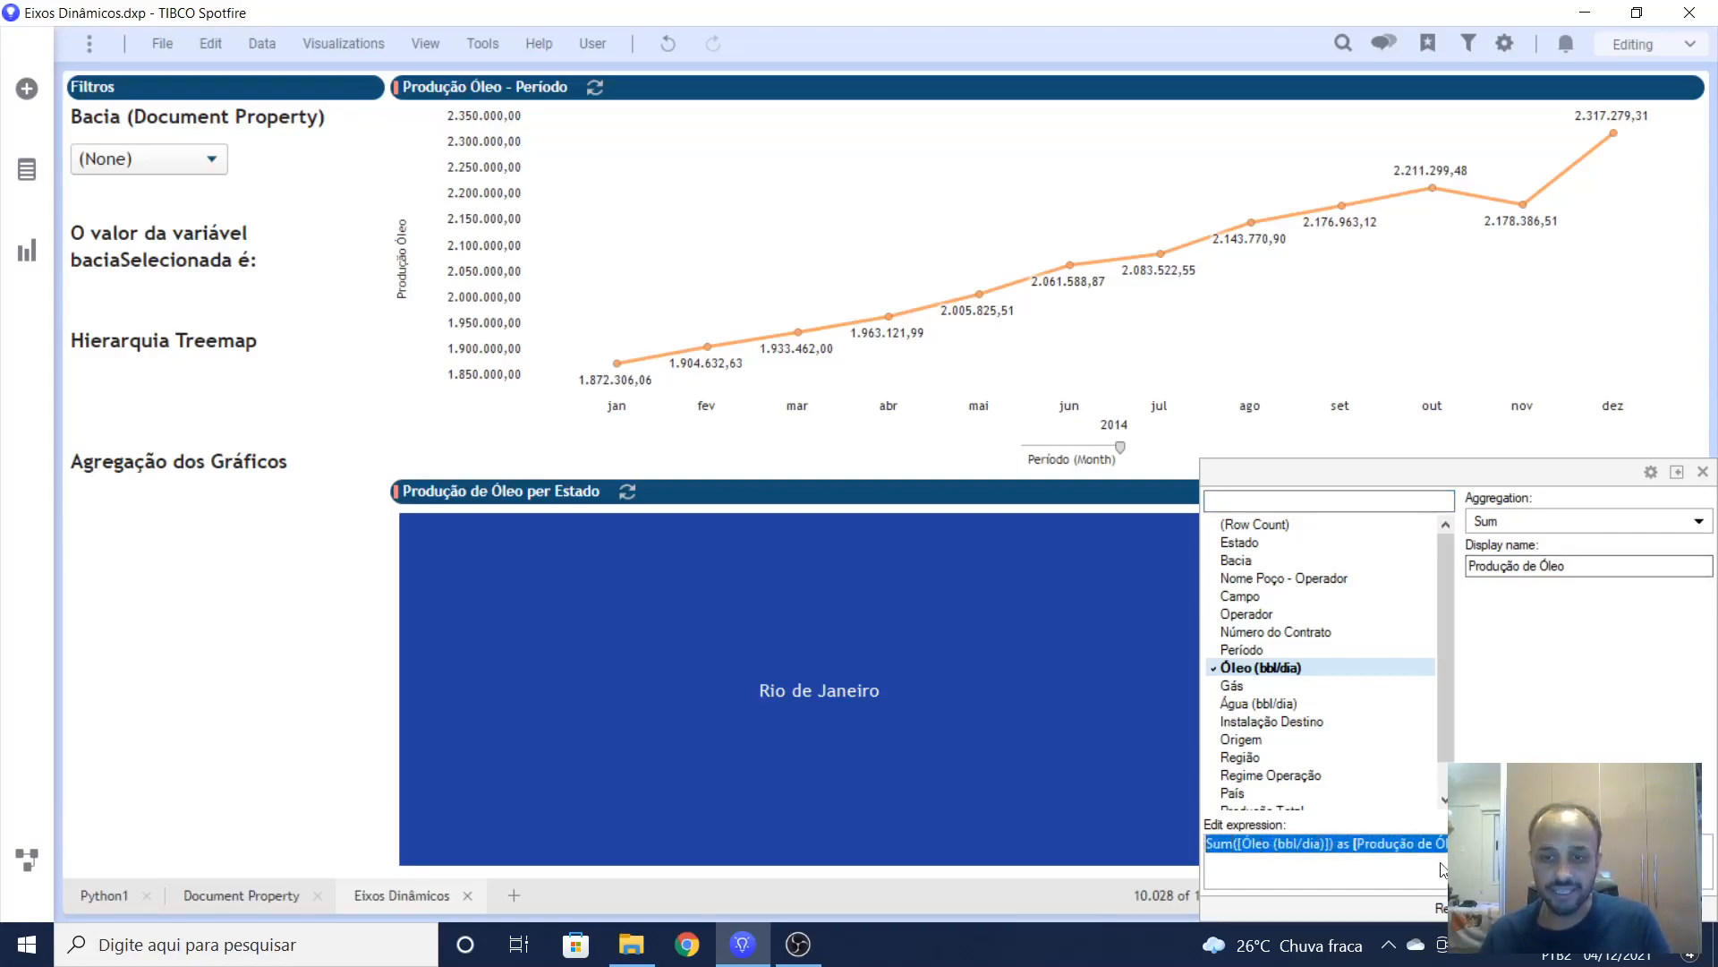
{"action": "left_click", "coordinate": [1353, 844]}
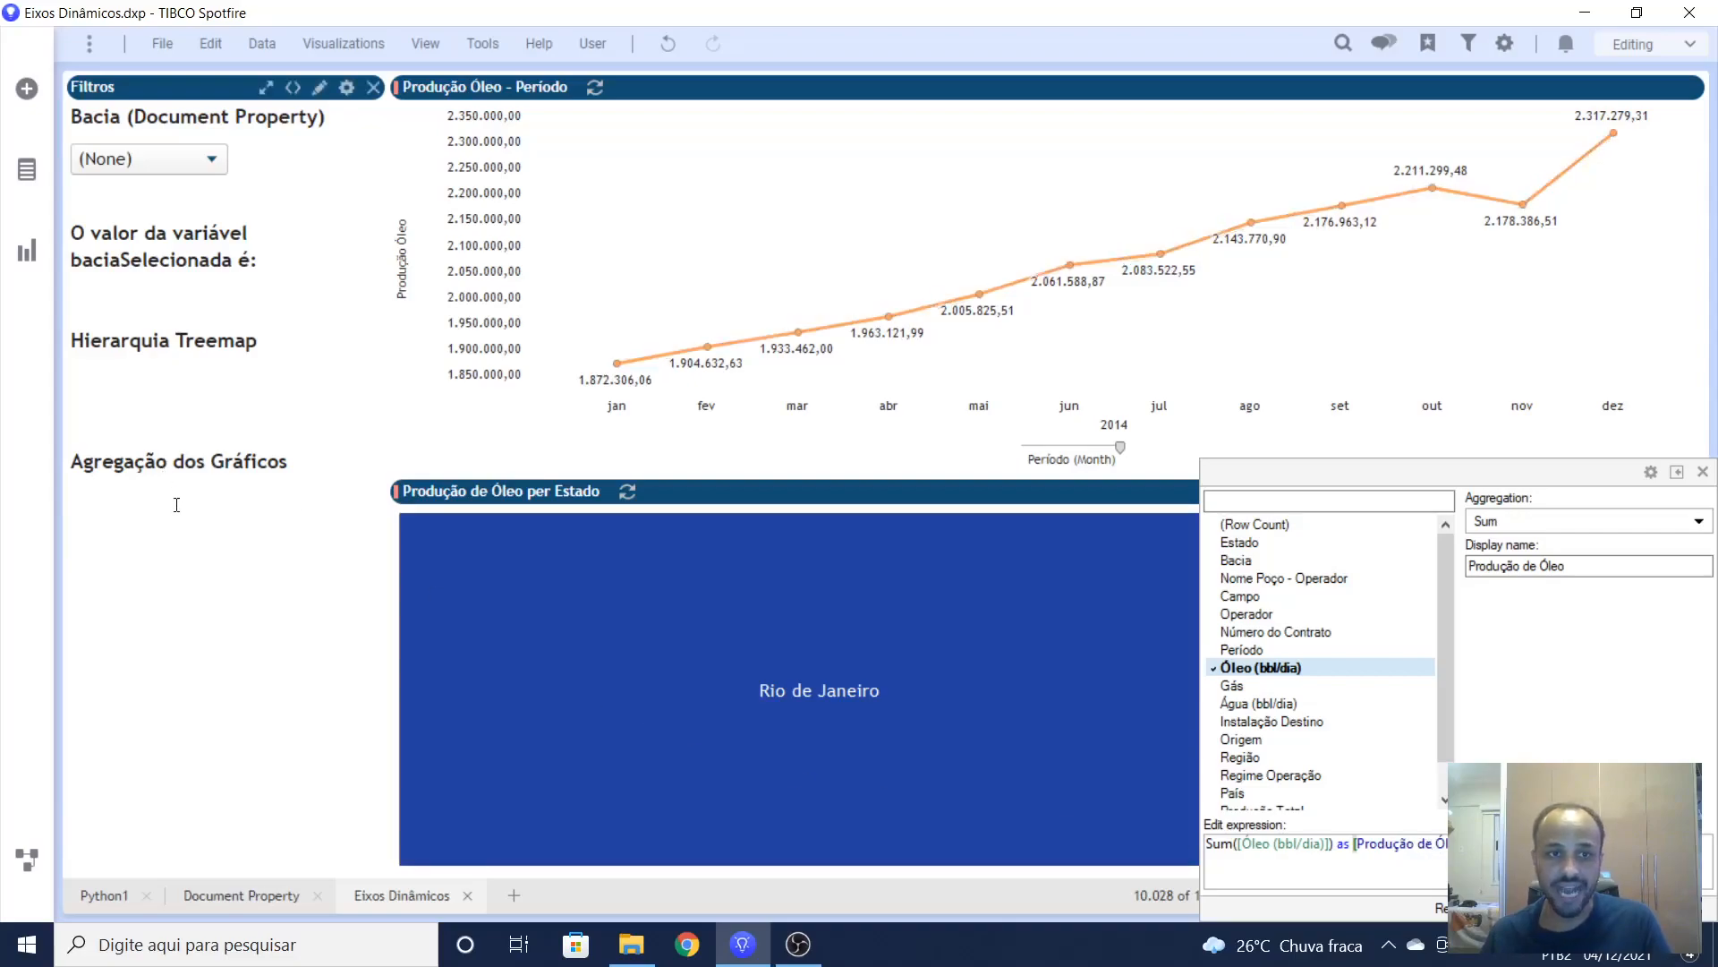
{"action": "left_click", "coordinate": [1703, 473]}
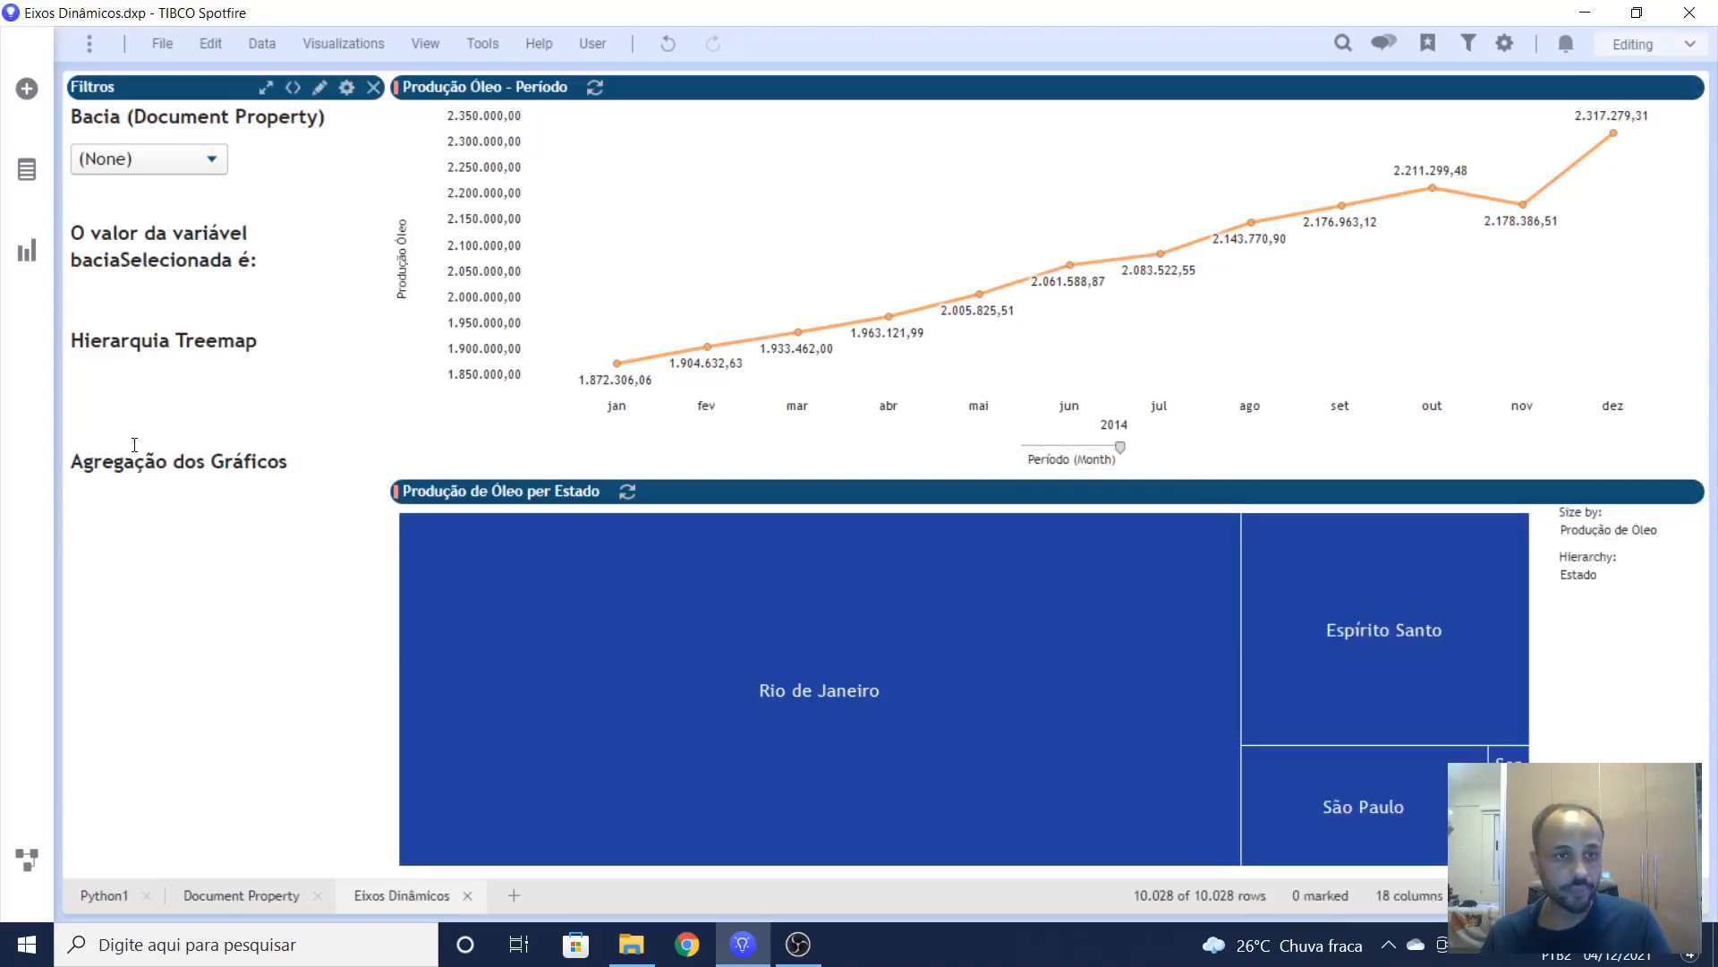
Step: Edit the Filtros text area and insert a drop-down list property control under the Hierarquia Treemap heading
{"action": "right_click", "coordinate": [119, 400]}
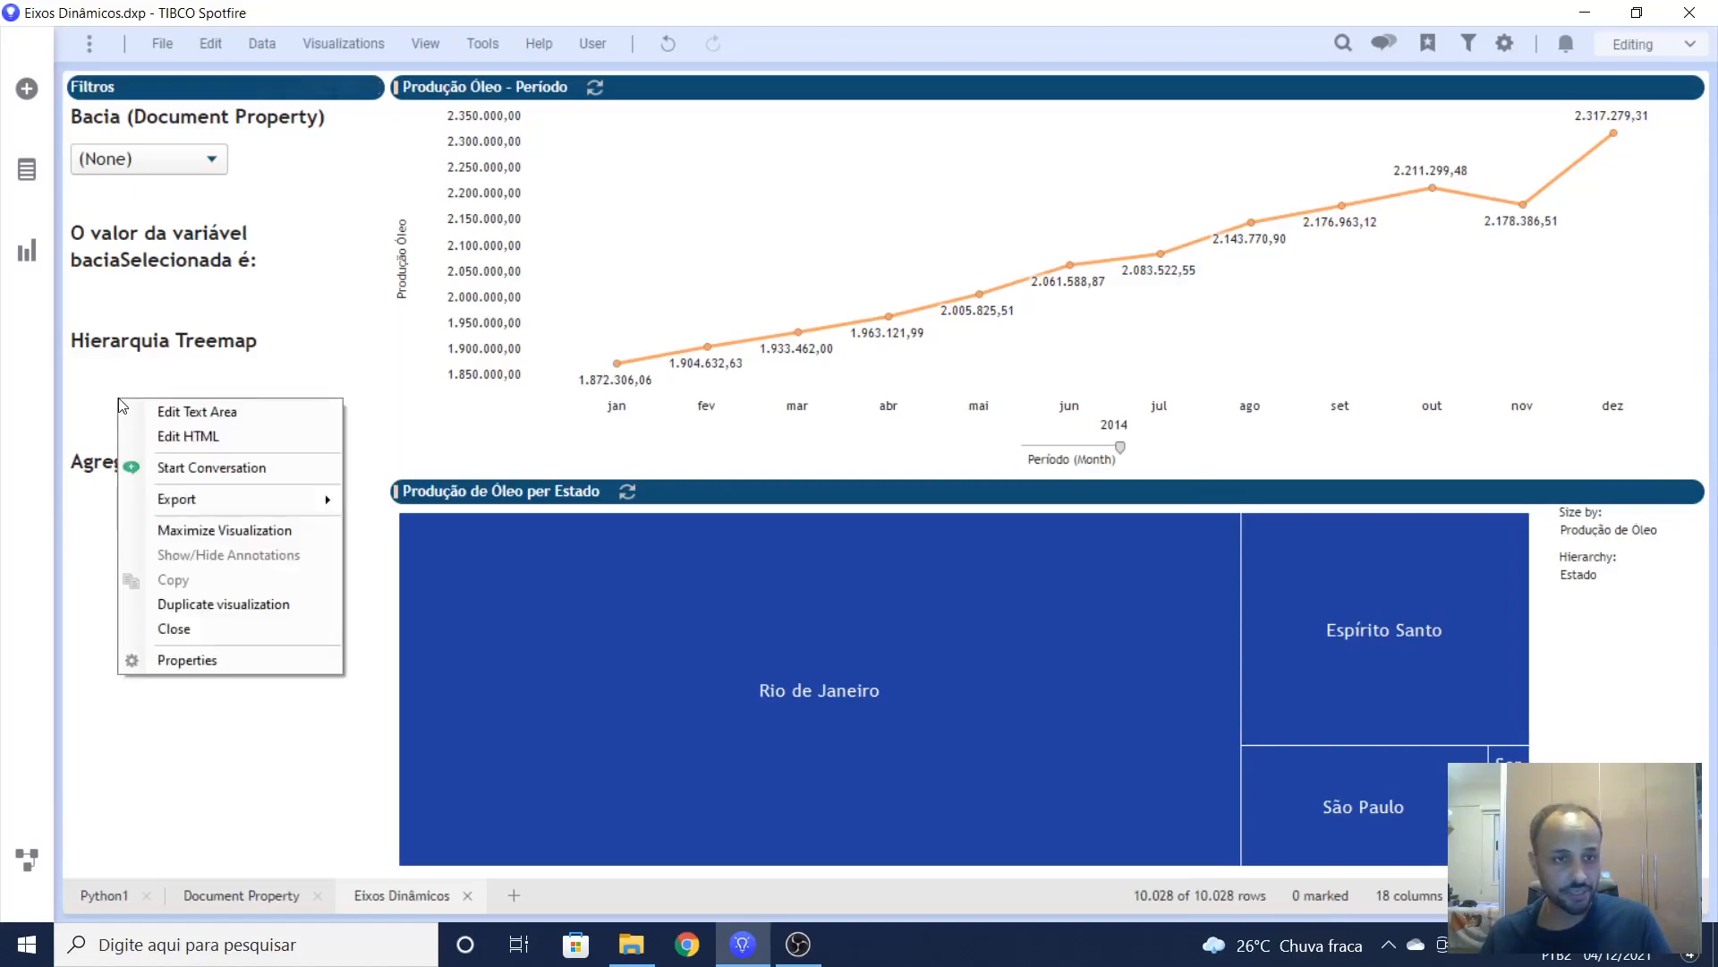
{"action": "left_click", "coordinate": [159, 413]}
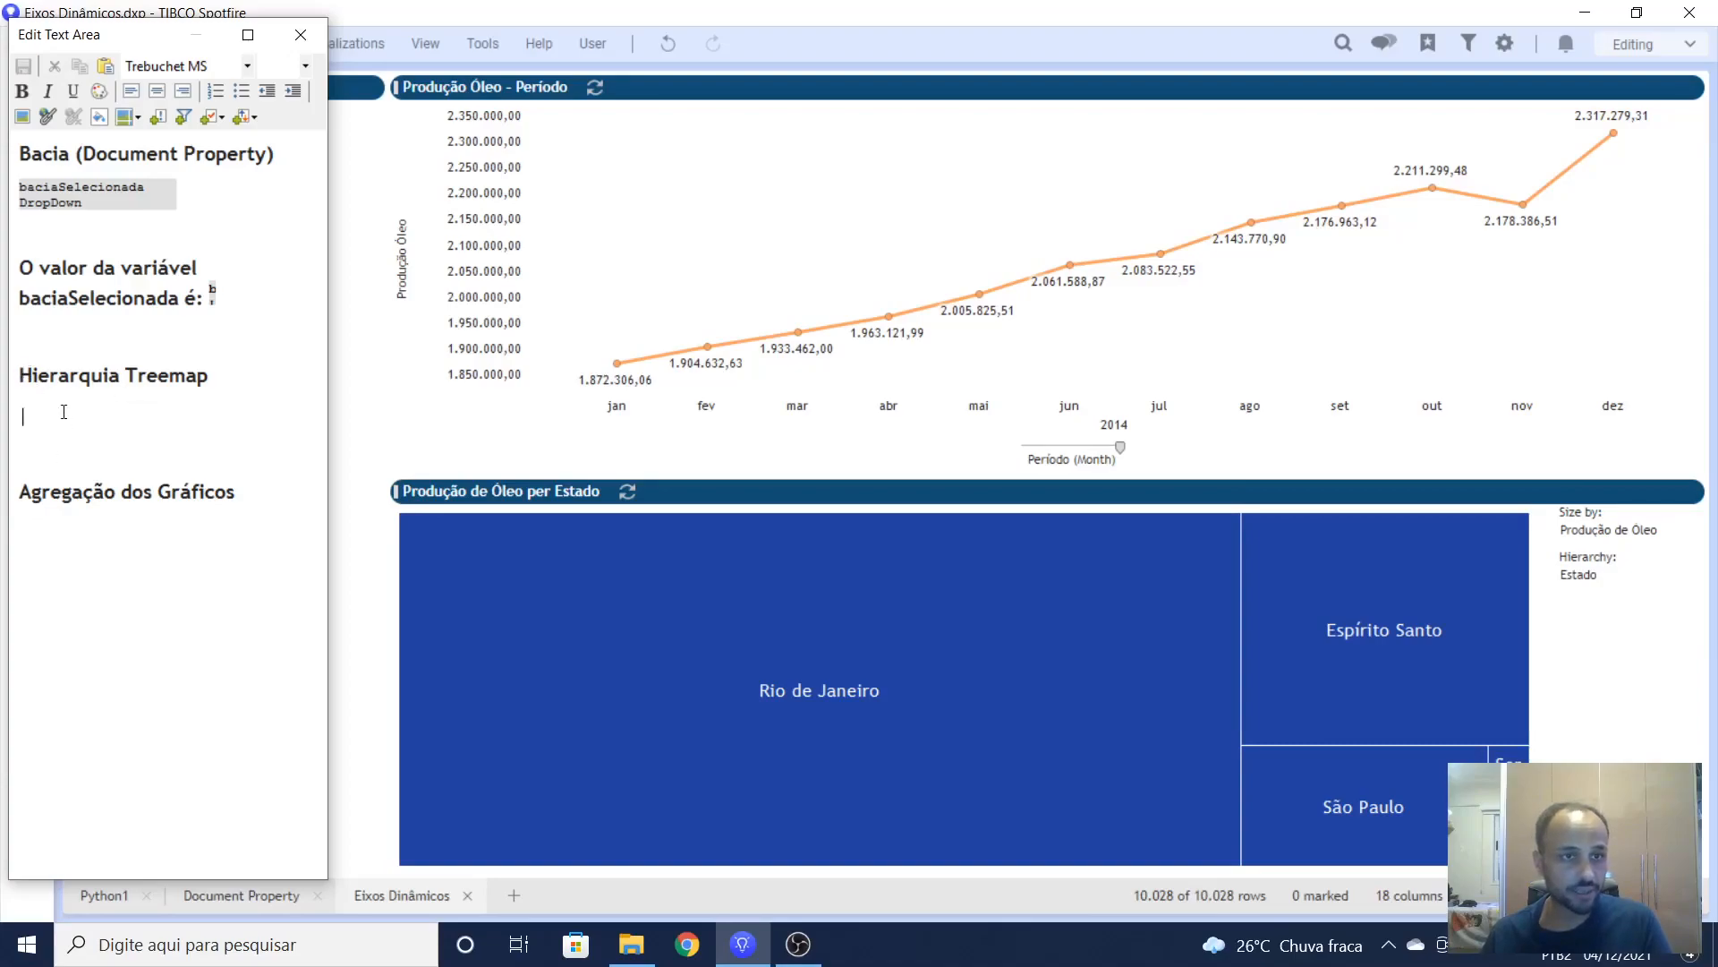
{"action": "left_click", "coordinate": [222, 120]}
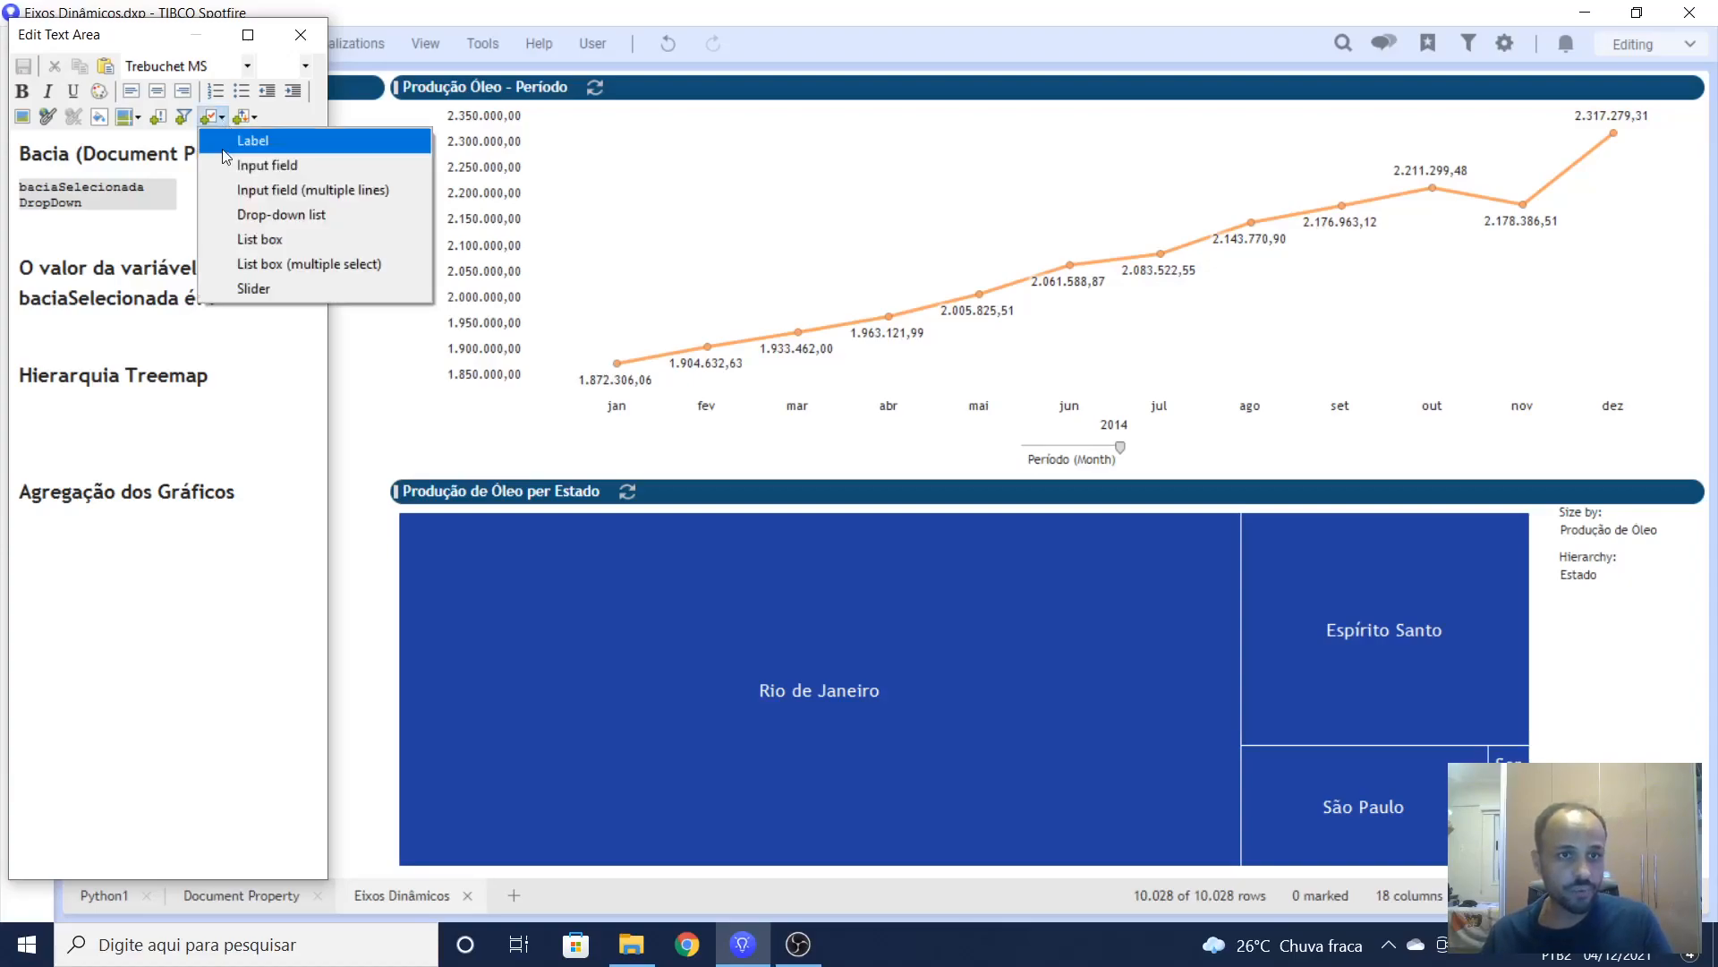
{"action": "left_click", "coordinate": [225, 216]}
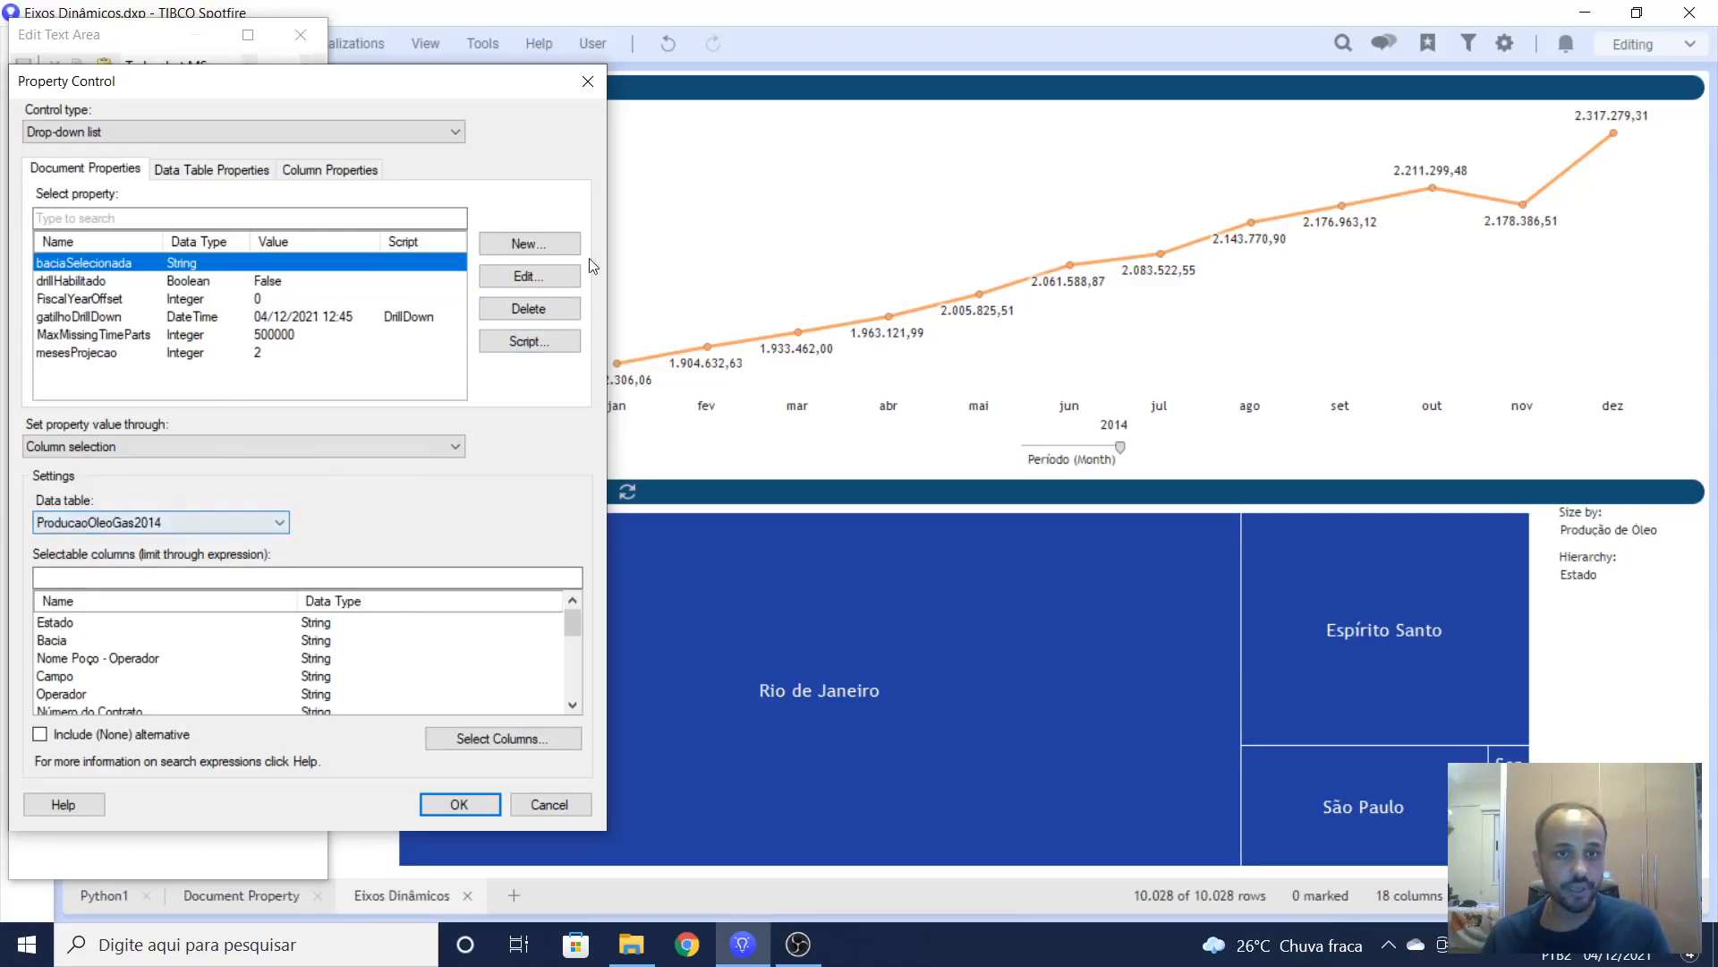
Step: Create a String document property named eixocategoria for the drop-down list, leaving its value empty
{"action": "left_click", "coordinate": [561, 249]}
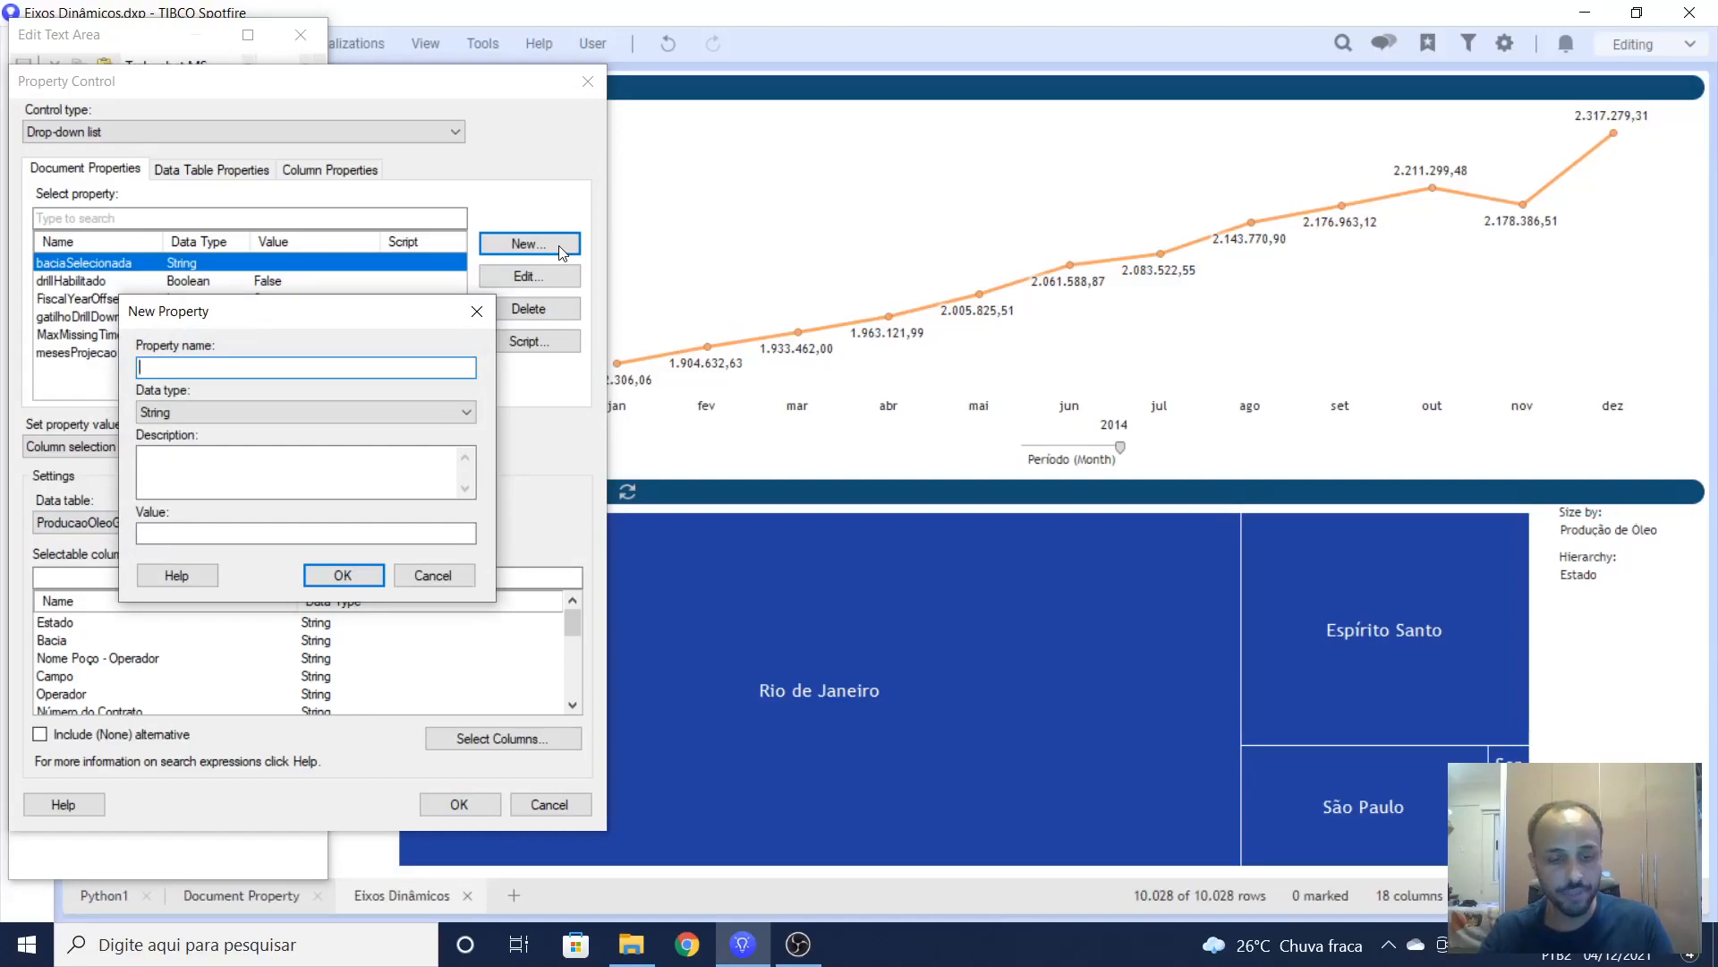
{"action": "type", "text": "eix"}
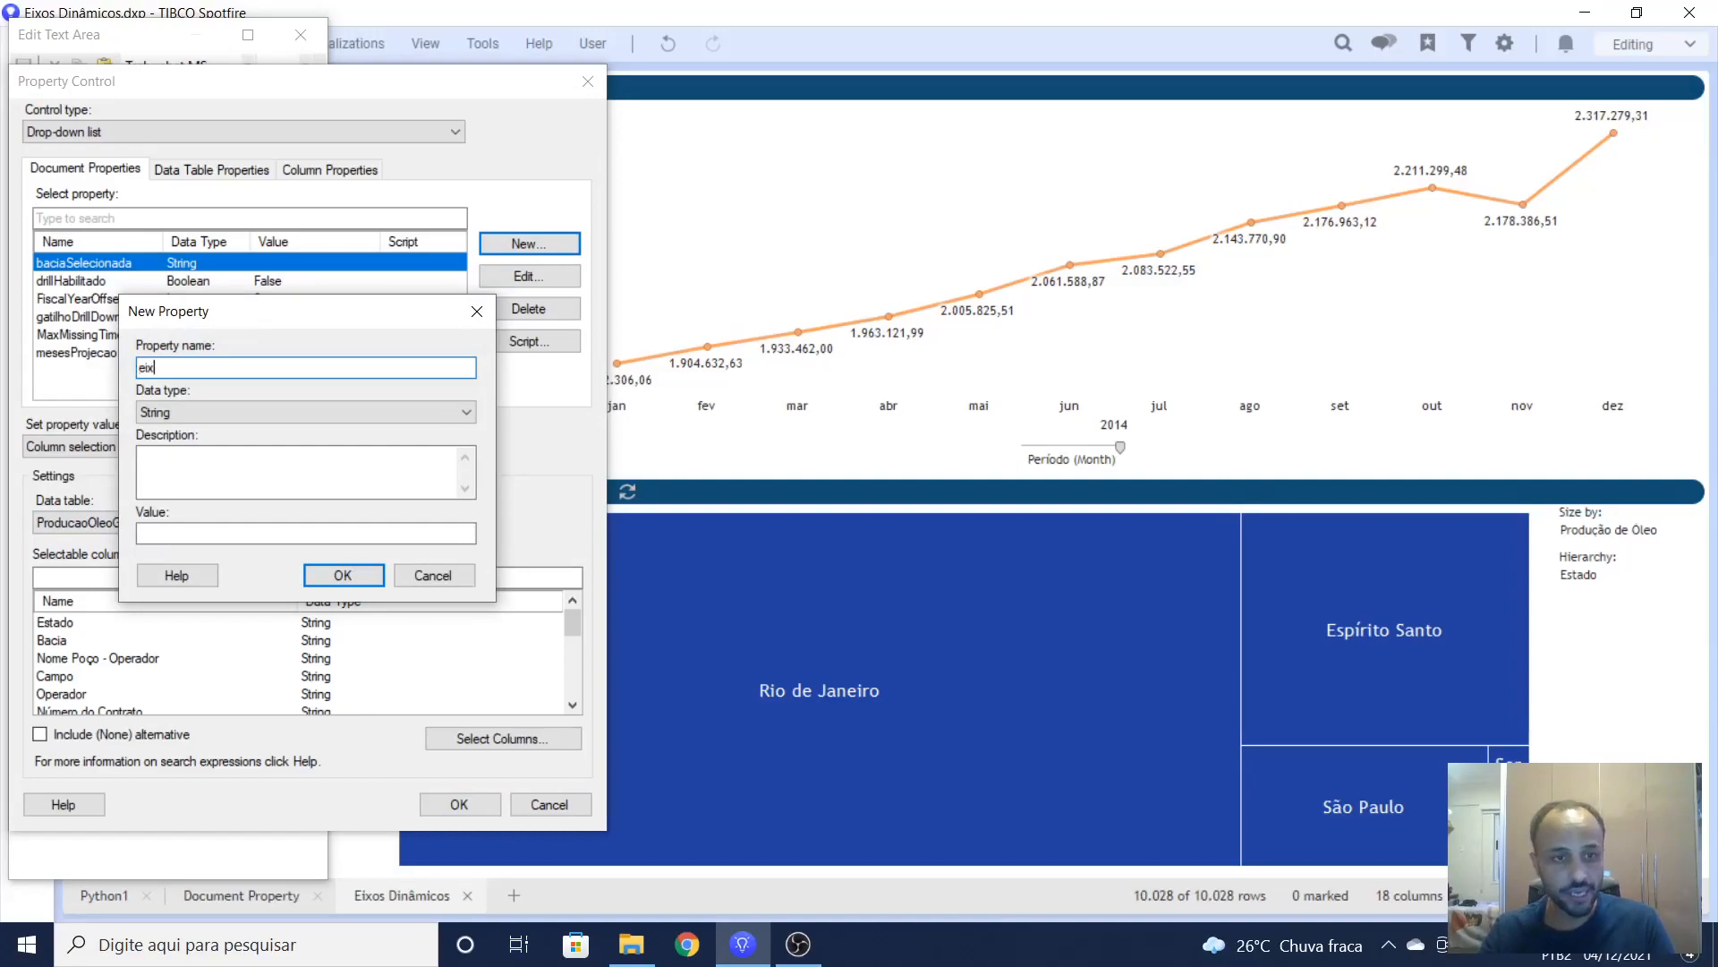
{"action": "type", "text": "ocateg"}
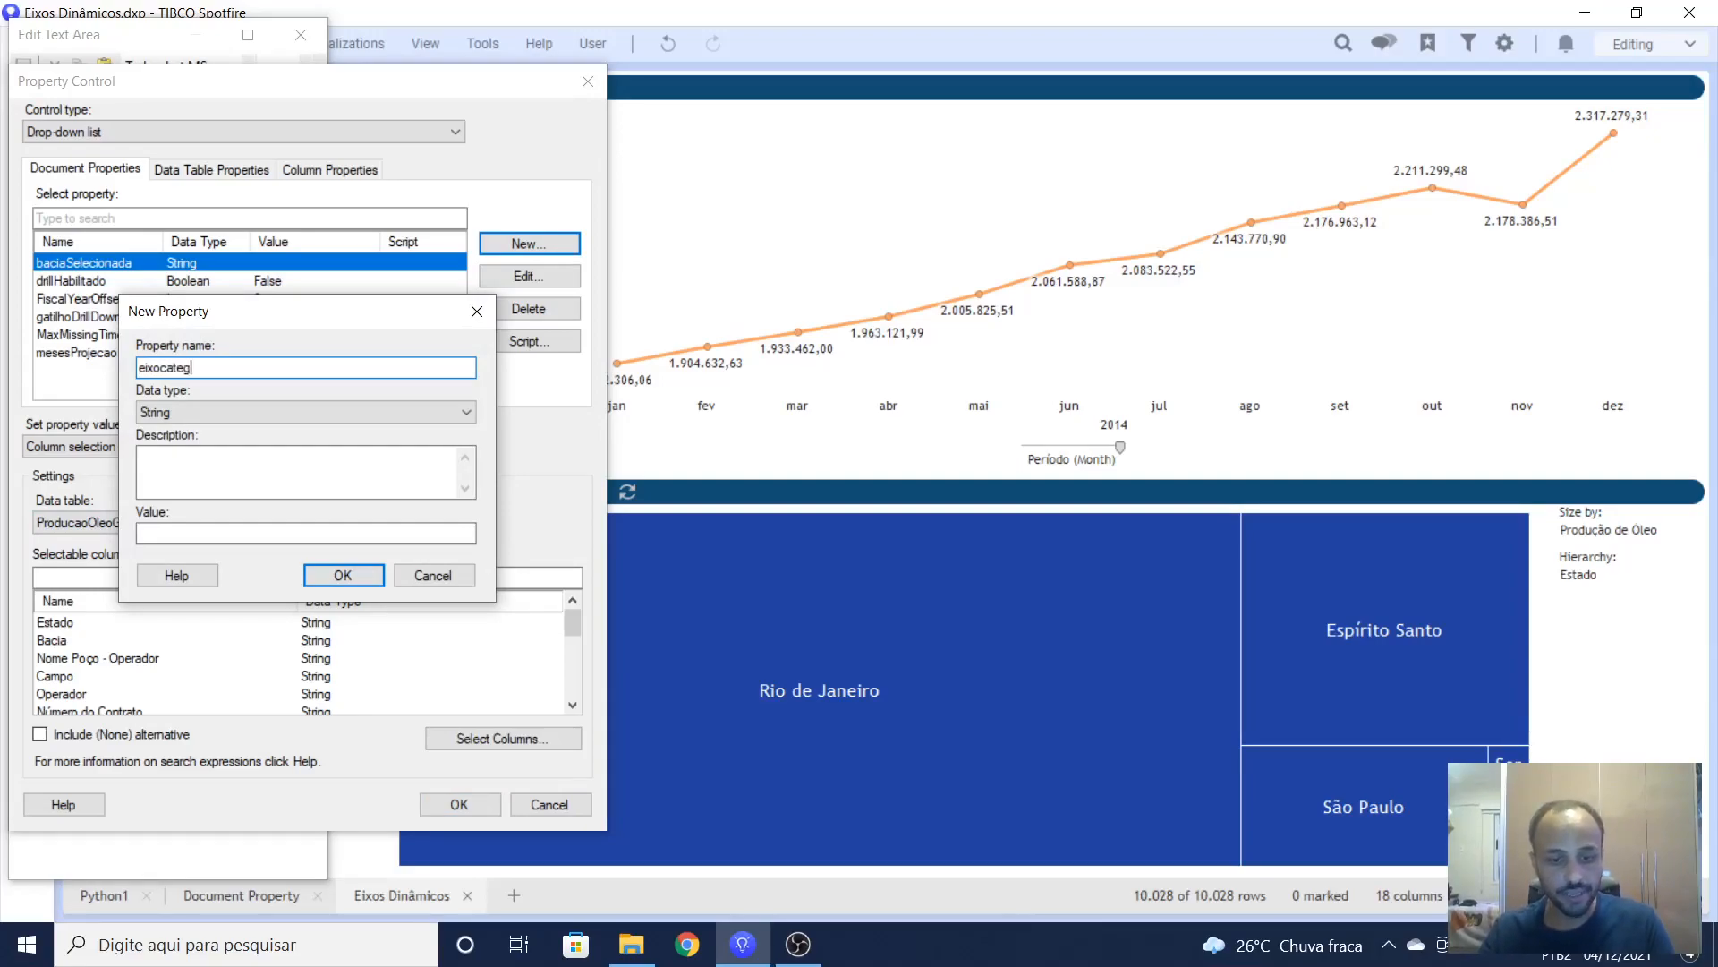
{"action": "type", "text": "oria"}
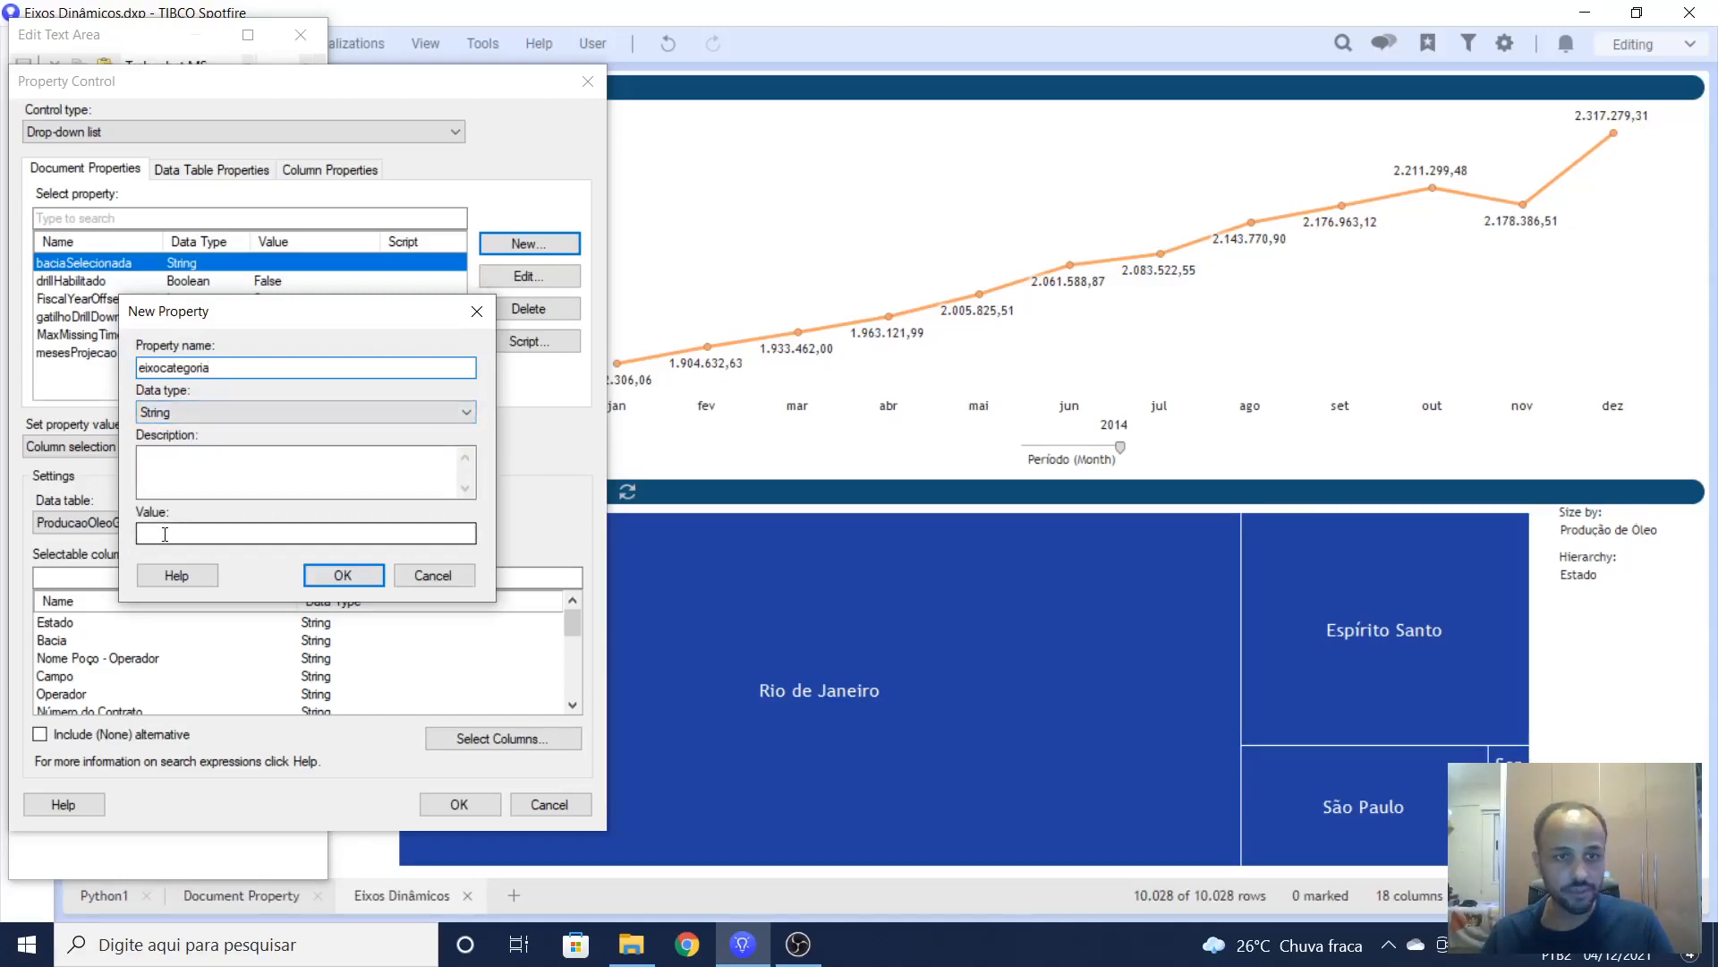
{"action": "left_click", "coordinate": [328, 575]}
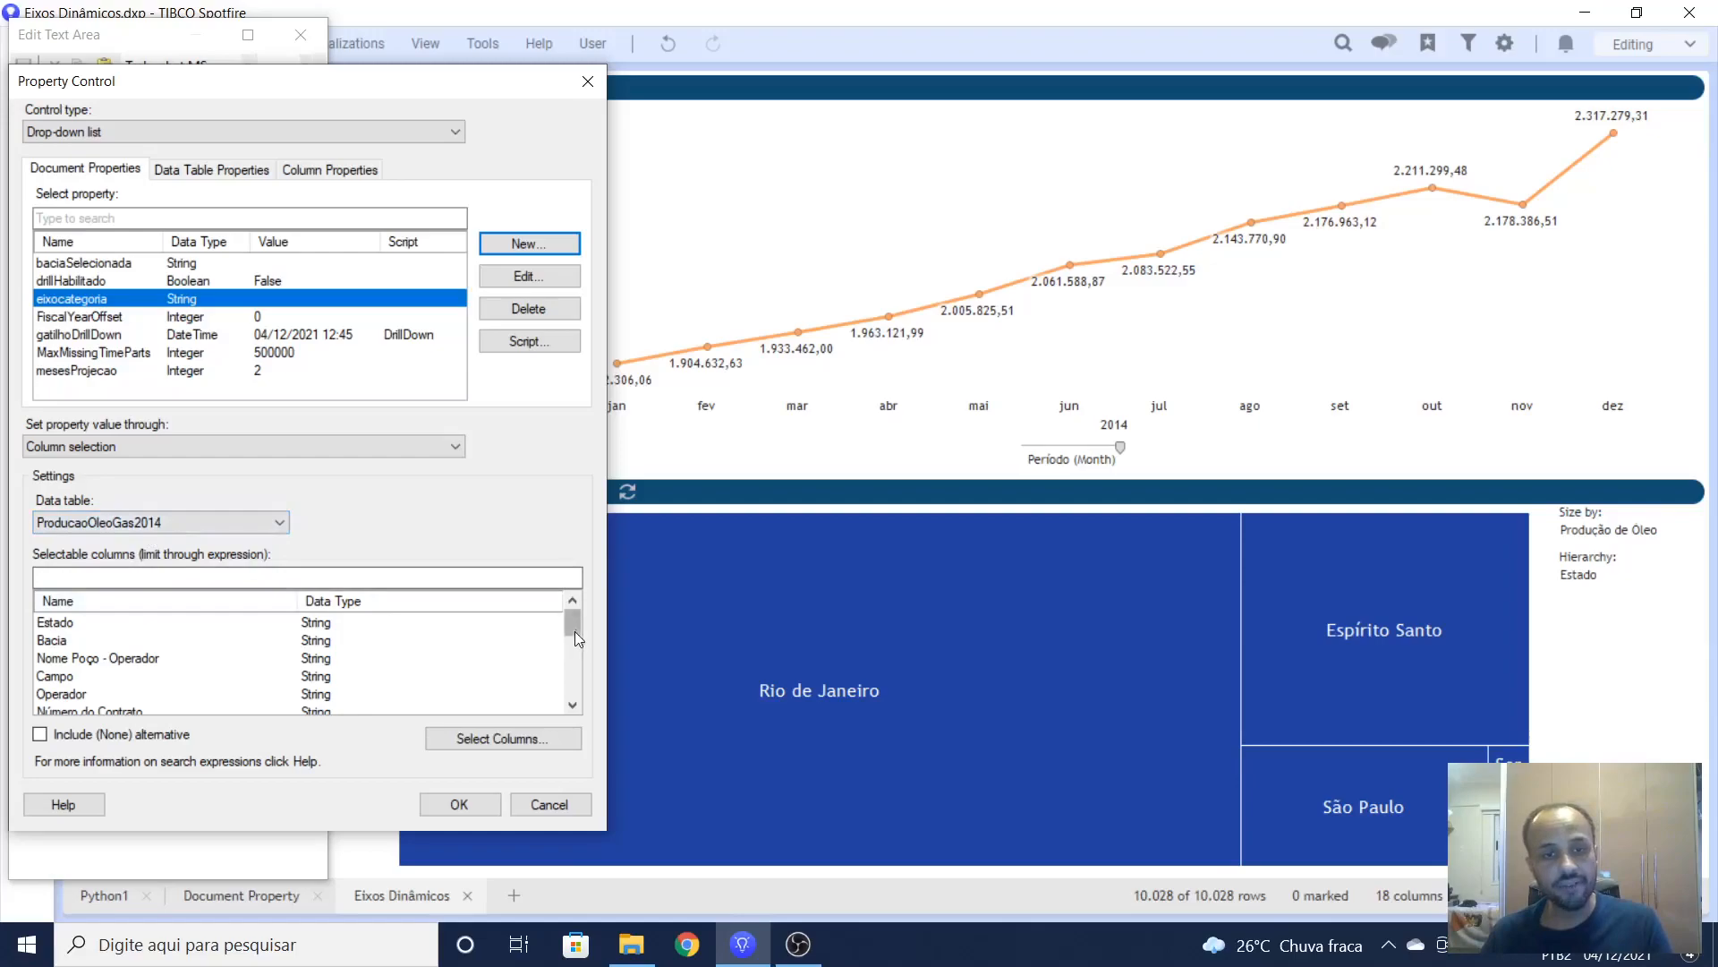
Step: Create a Boolean column property named colunasSelecionadasCategoria with default value False to store the drop-down's column selection
{"action": "mouse_move", "coordinate": [571, 626]}
{"action": "left_mouse_down"}
{"action": "mouse_move", "coordinate": [549, 726]}
{"action": "mouse_move", "coordinate": [576, 614]}
{"action": "left_mouse_up"}
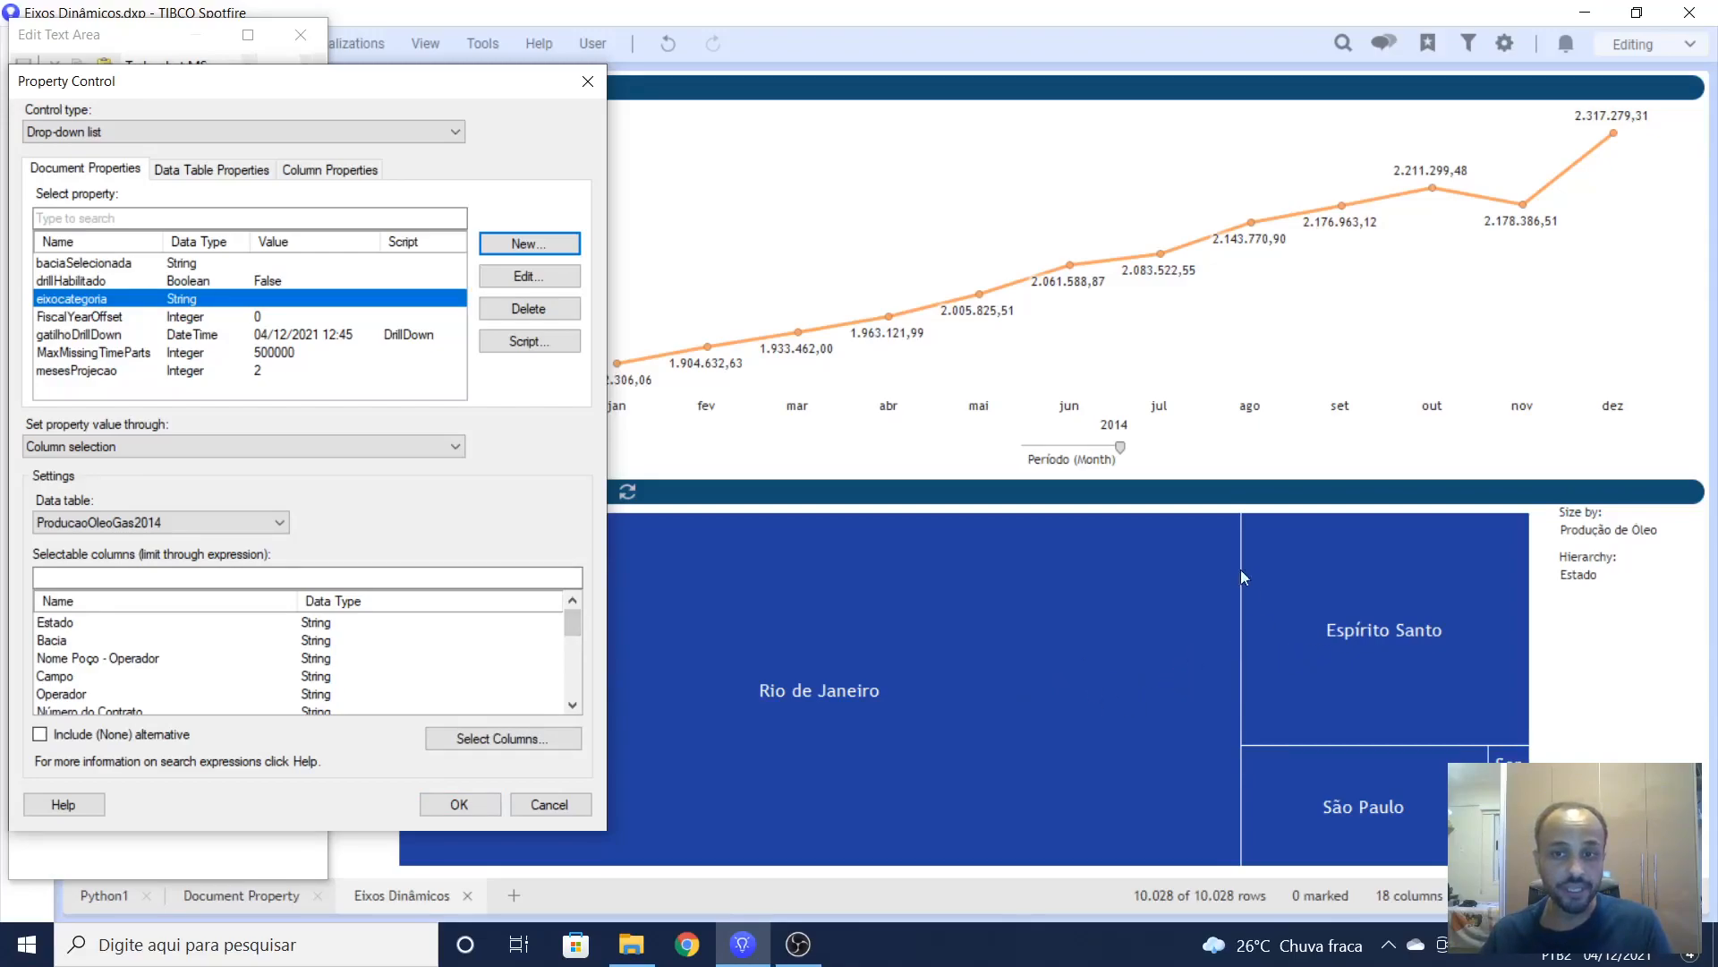
{"action": "left_click_drag", "start_coordinate": [573, 615], "coordinate": [569, 625]}
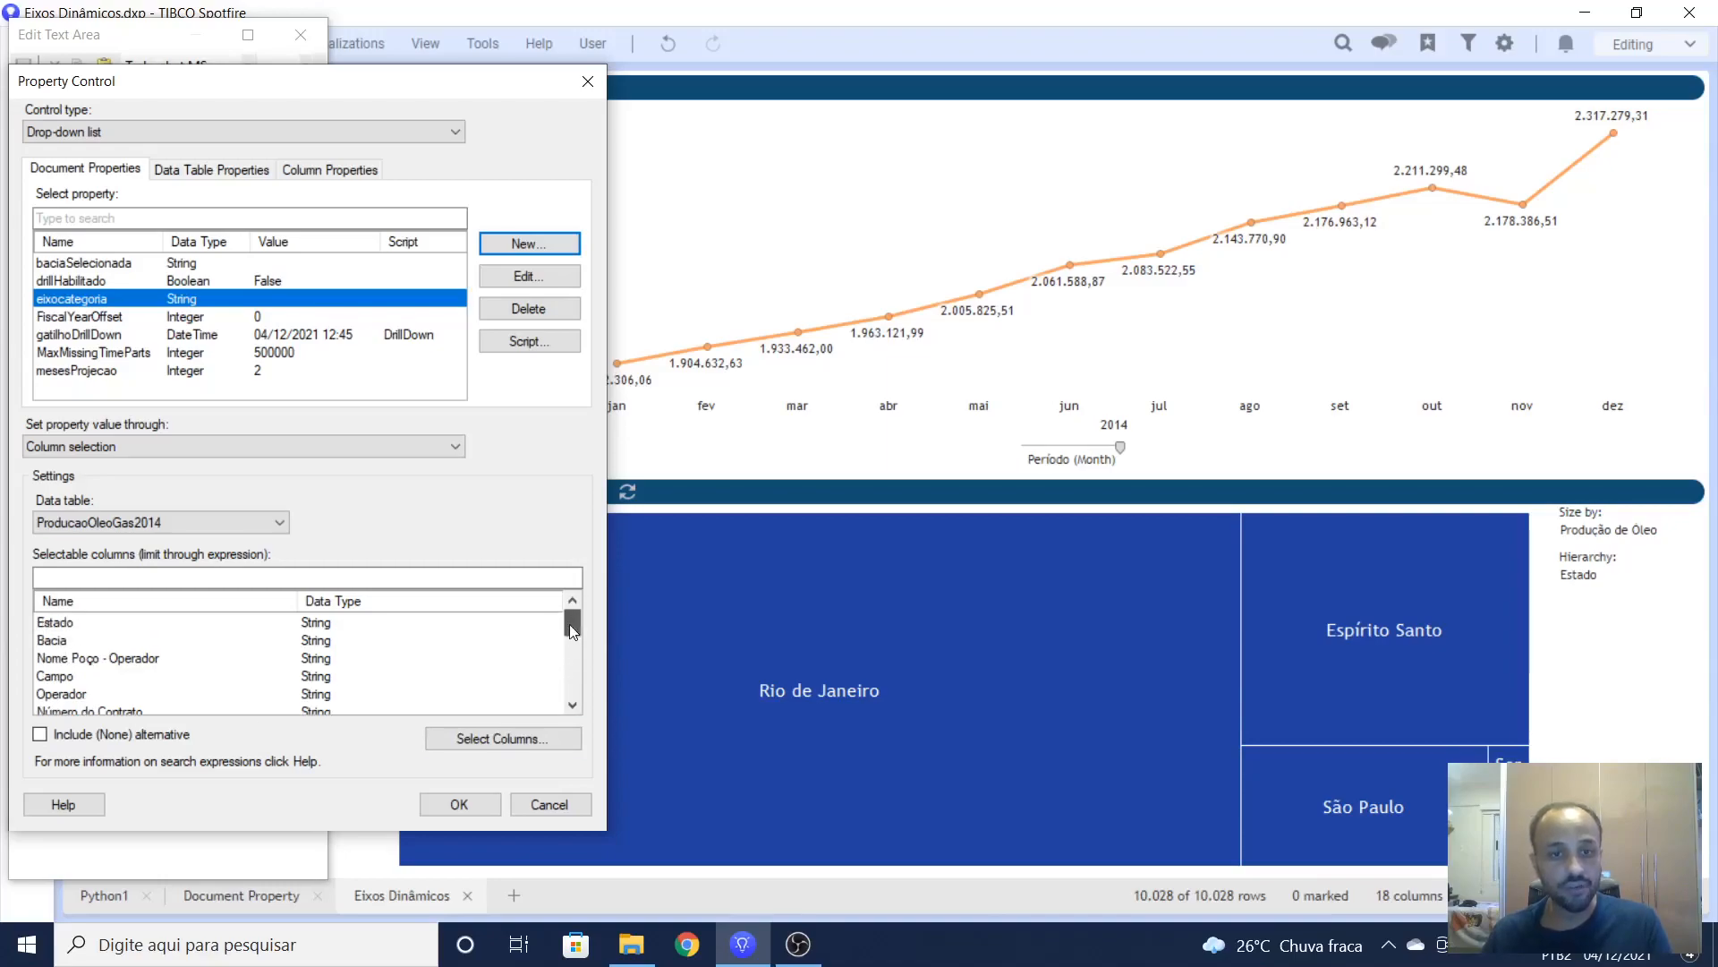
{"action": "left_click", "coordinate": [503, 742]}
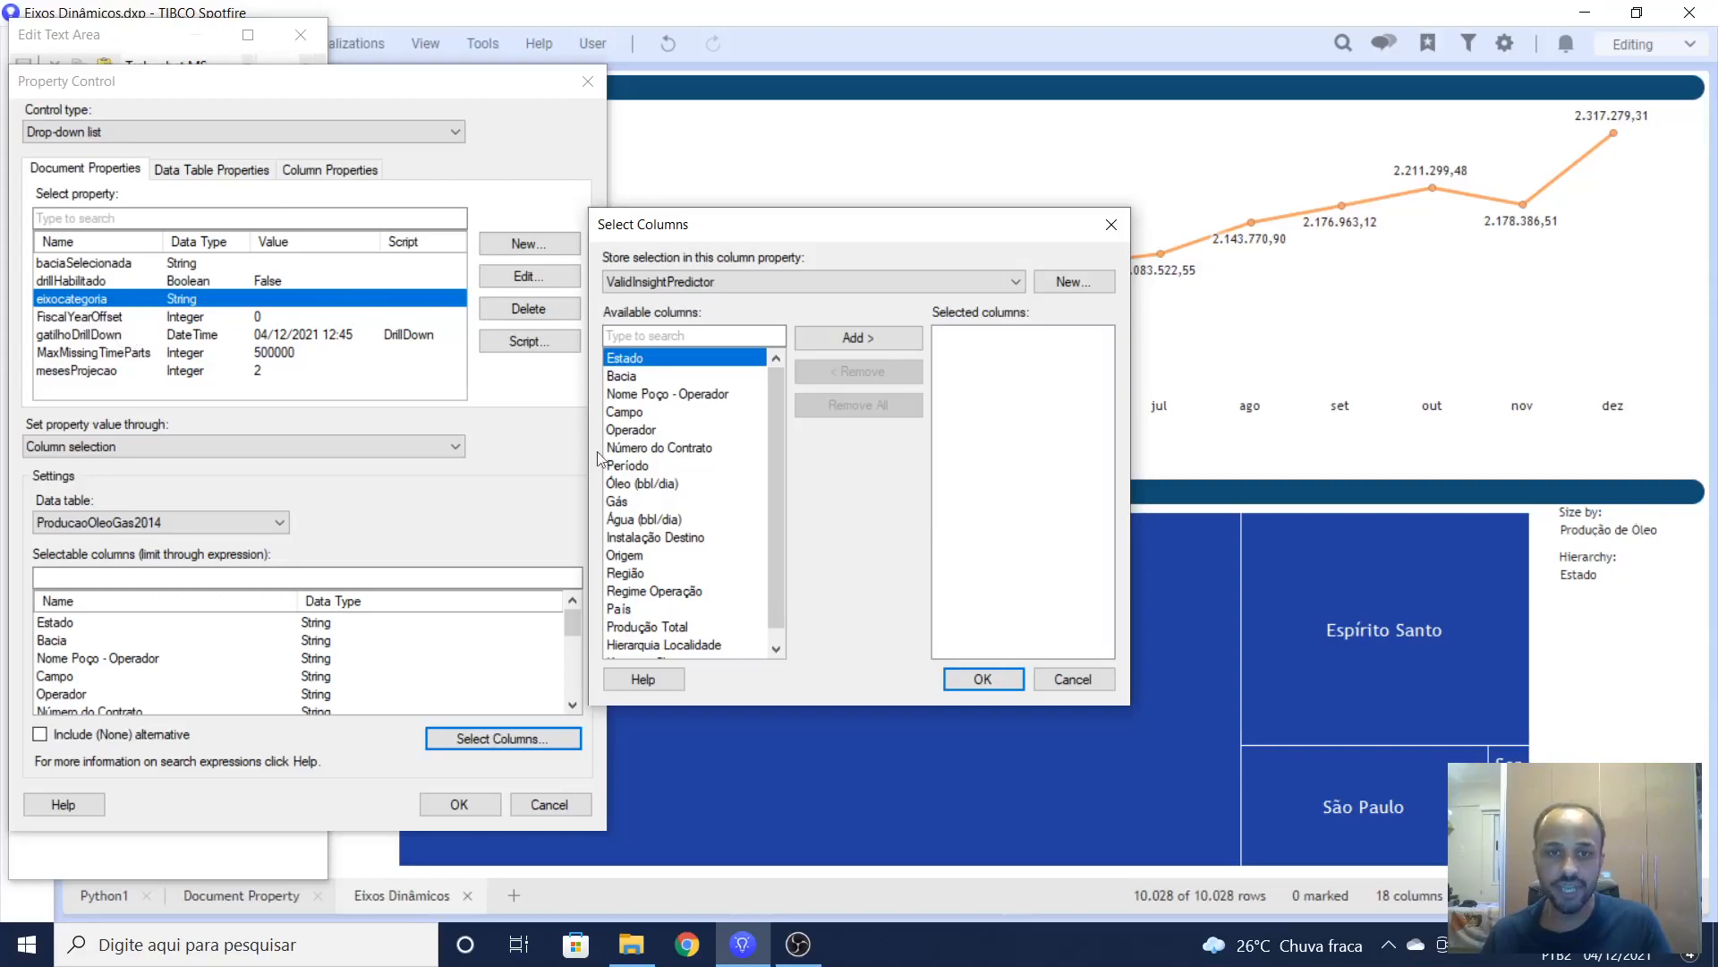
{"action": "left_click", "coordinate": [1077, 283]}
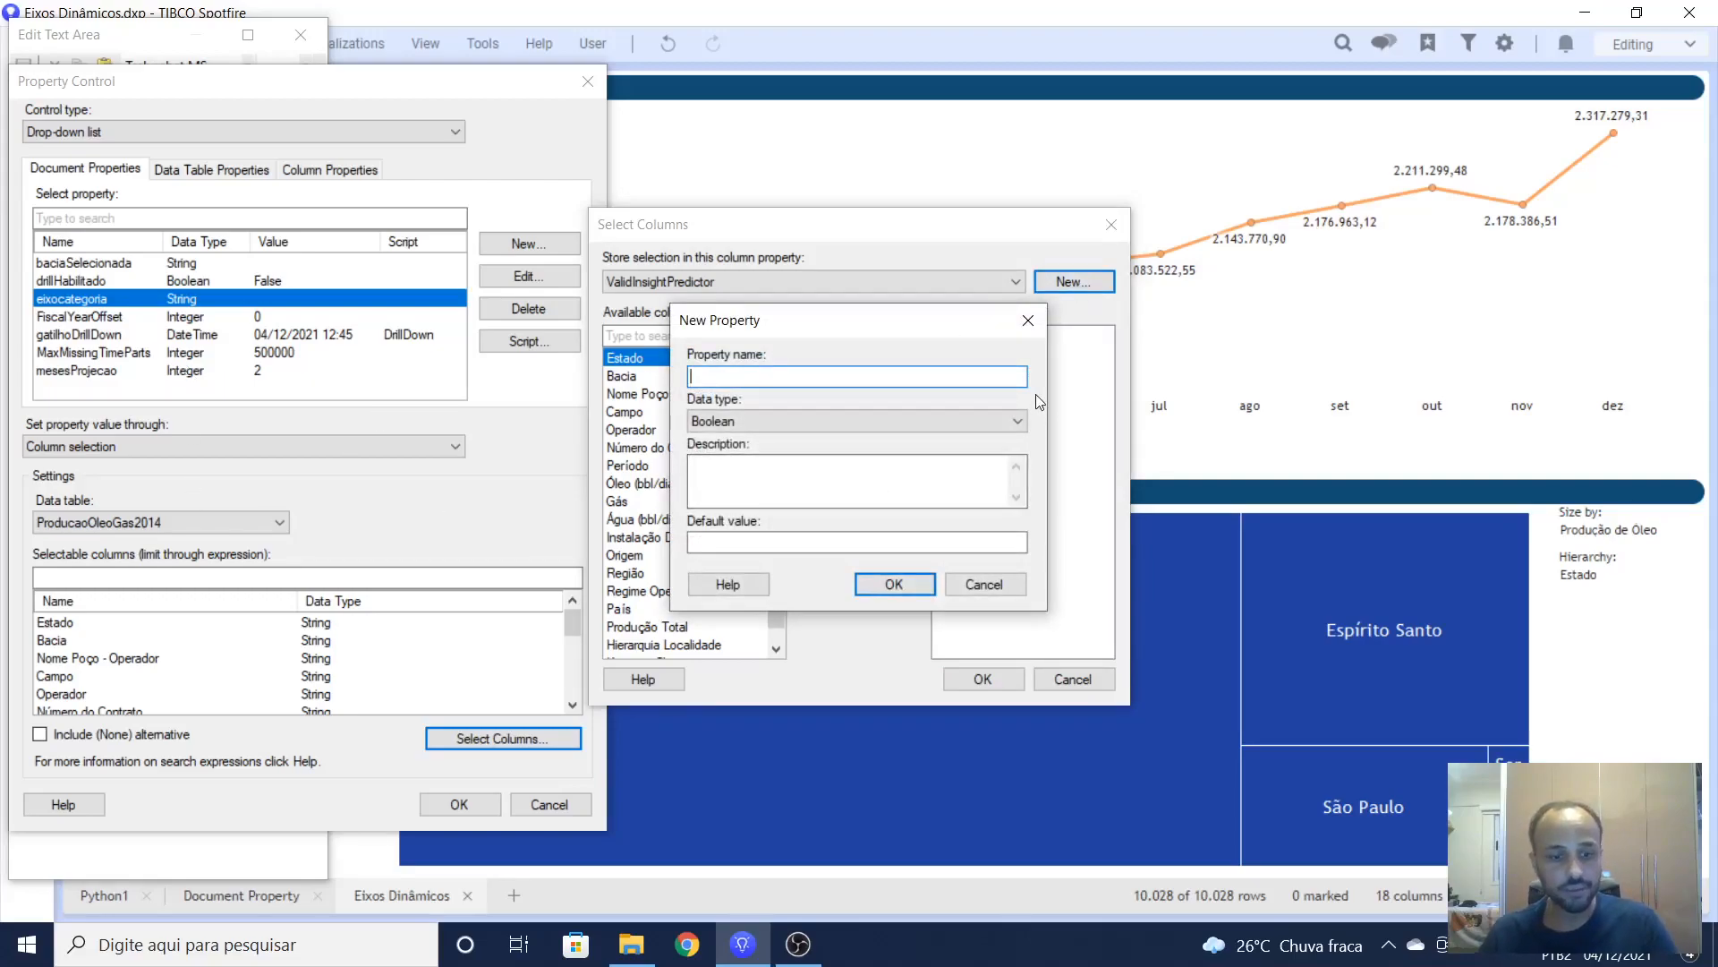
{"action": "type", "text": "co"}
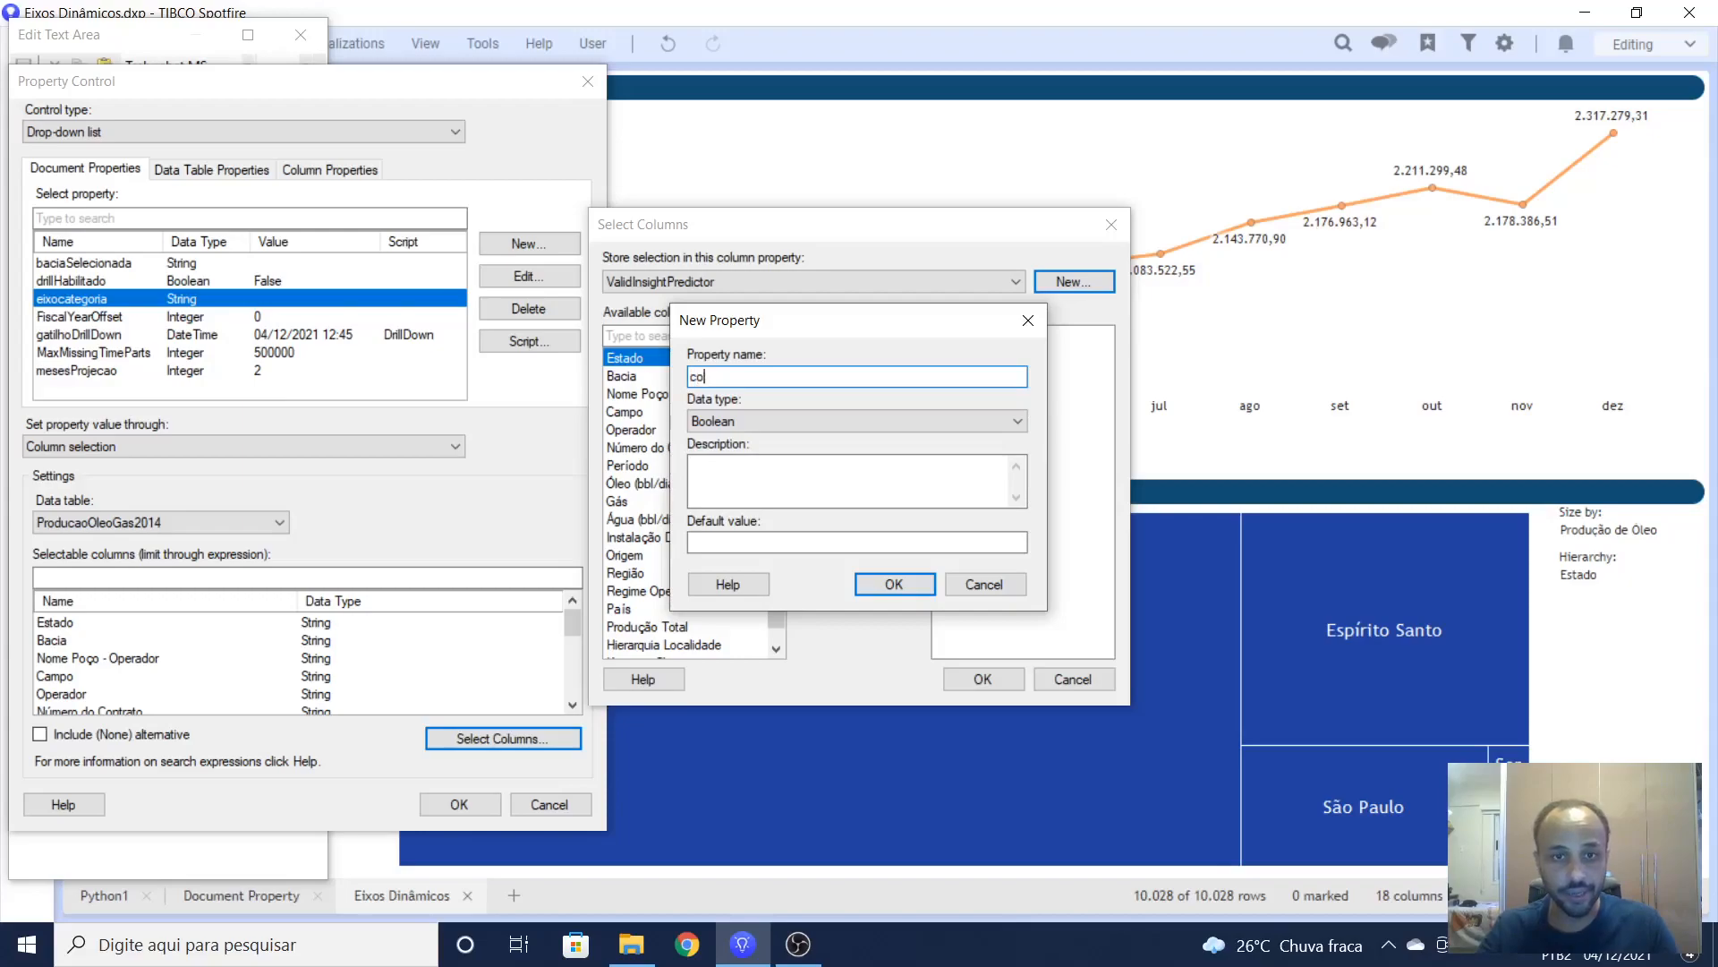
{"action": "type", "text": "lunasSelecionadas"}
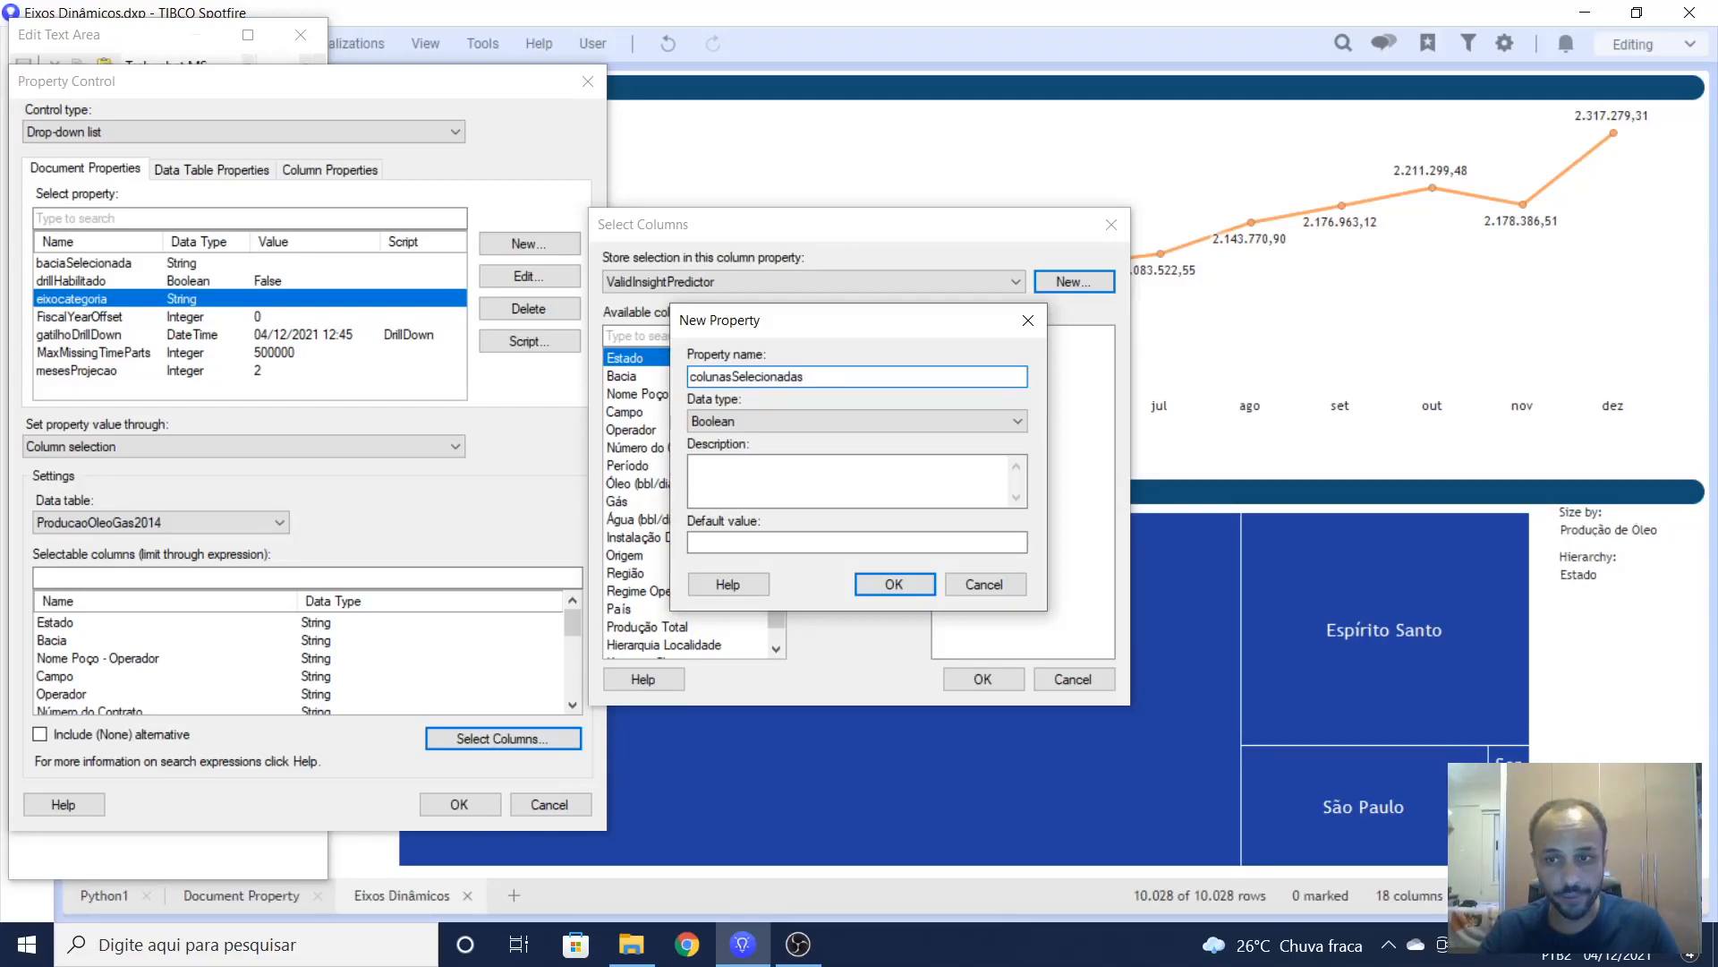
{"action": "type", "text": "Categoria"}
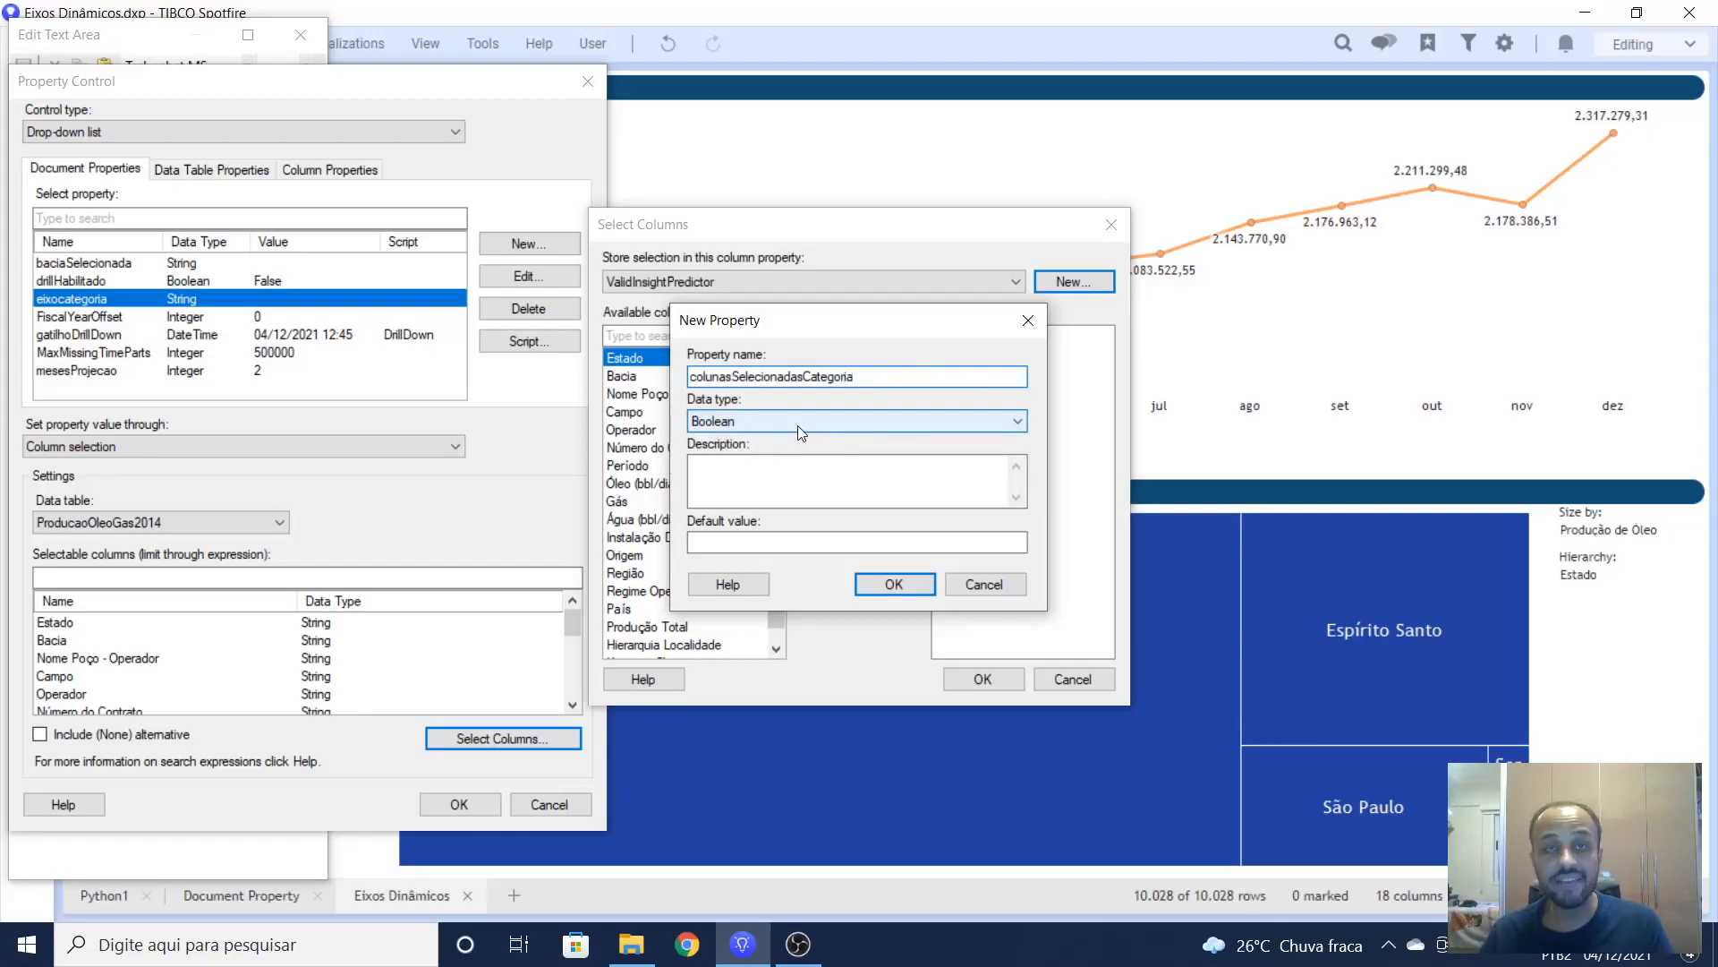
{"action": "left_click", "coordinate": [727, 542]}
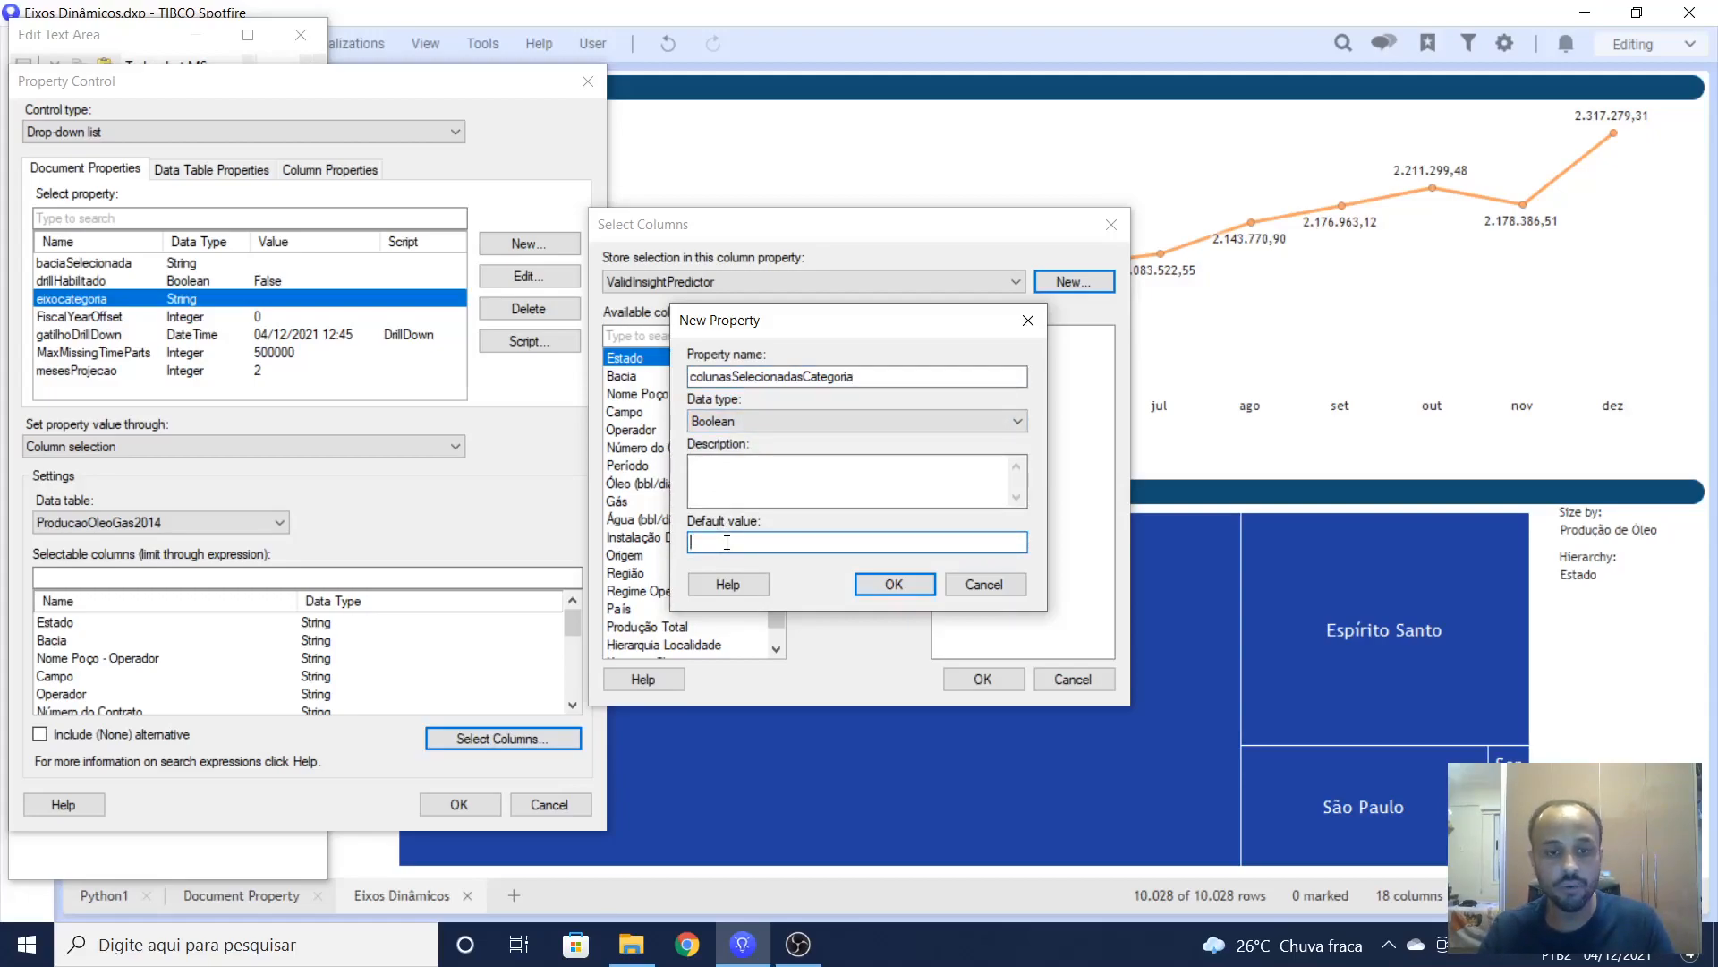
{"action": "type", "text": "Fa"}
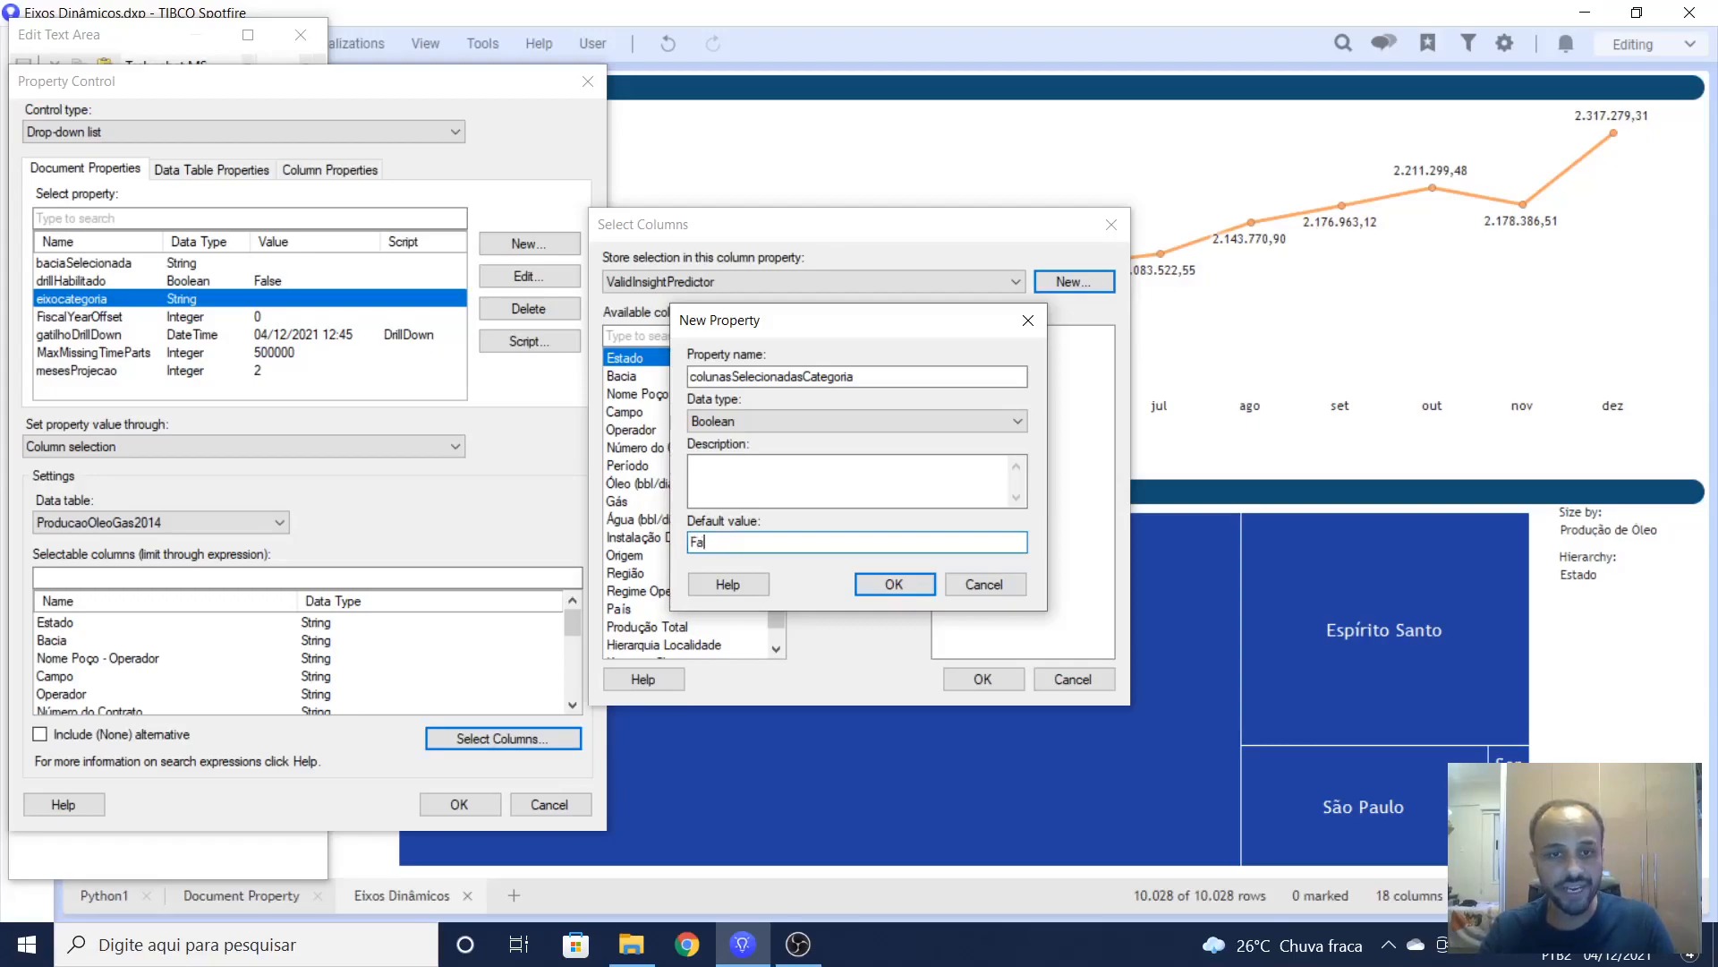
{"action": "type", "text": "lse"}
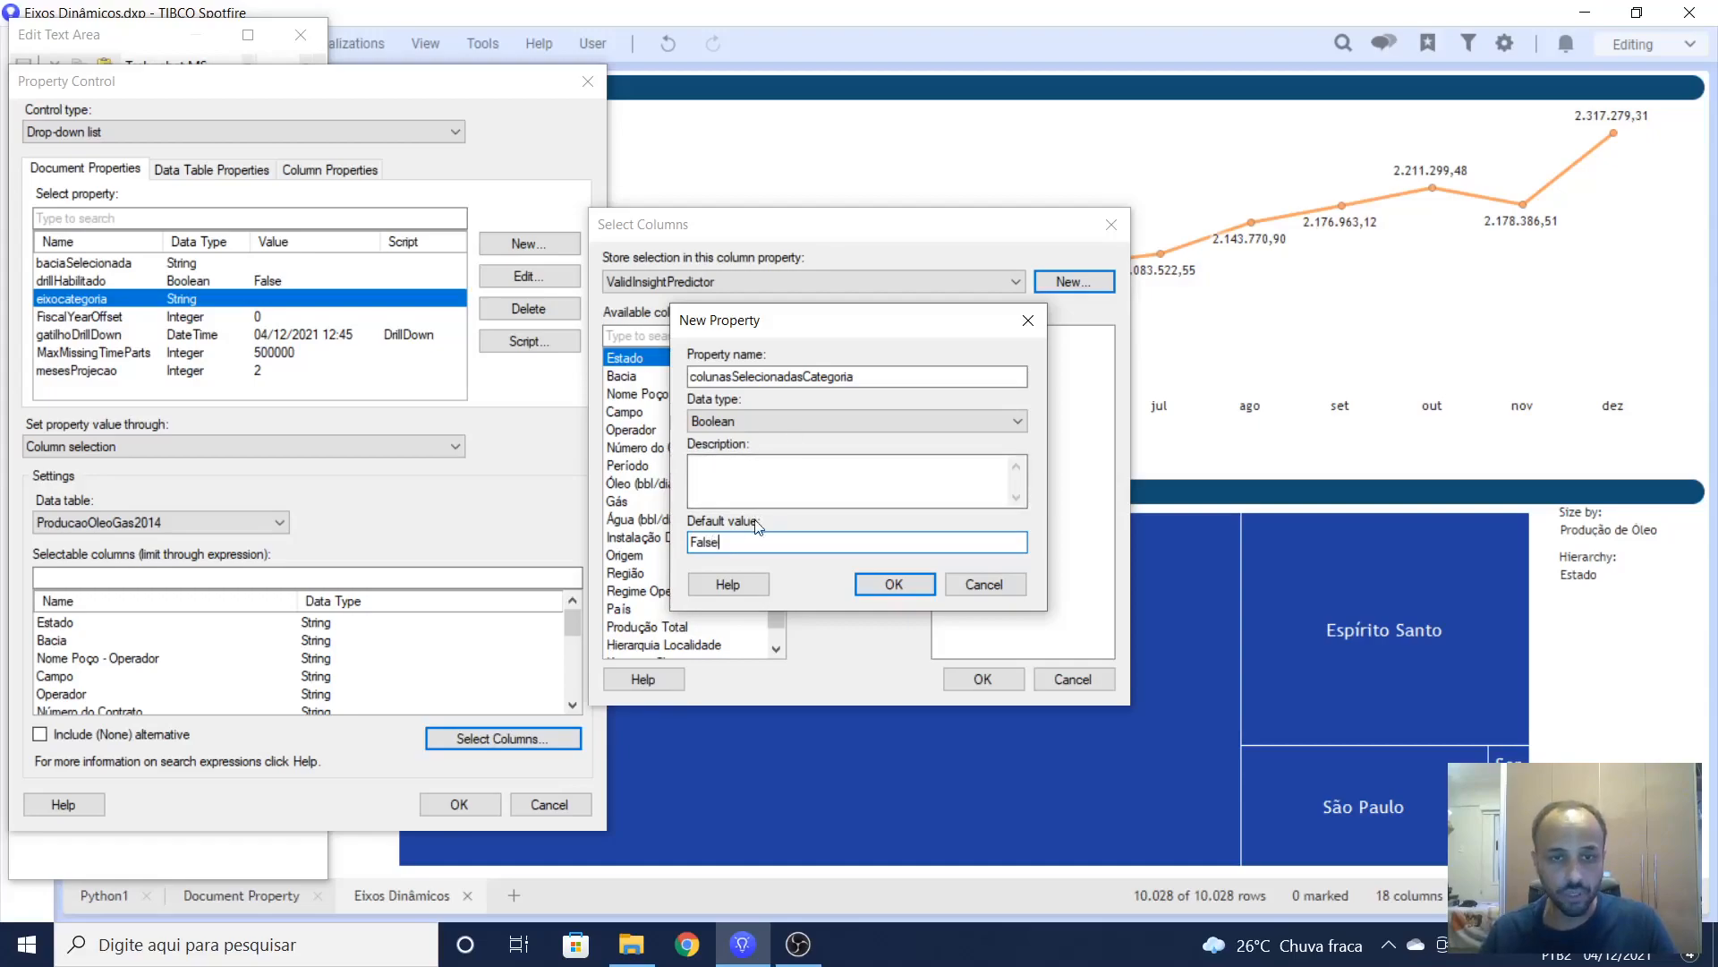
{"action": "left_click", "coordinate": [895, 584]}
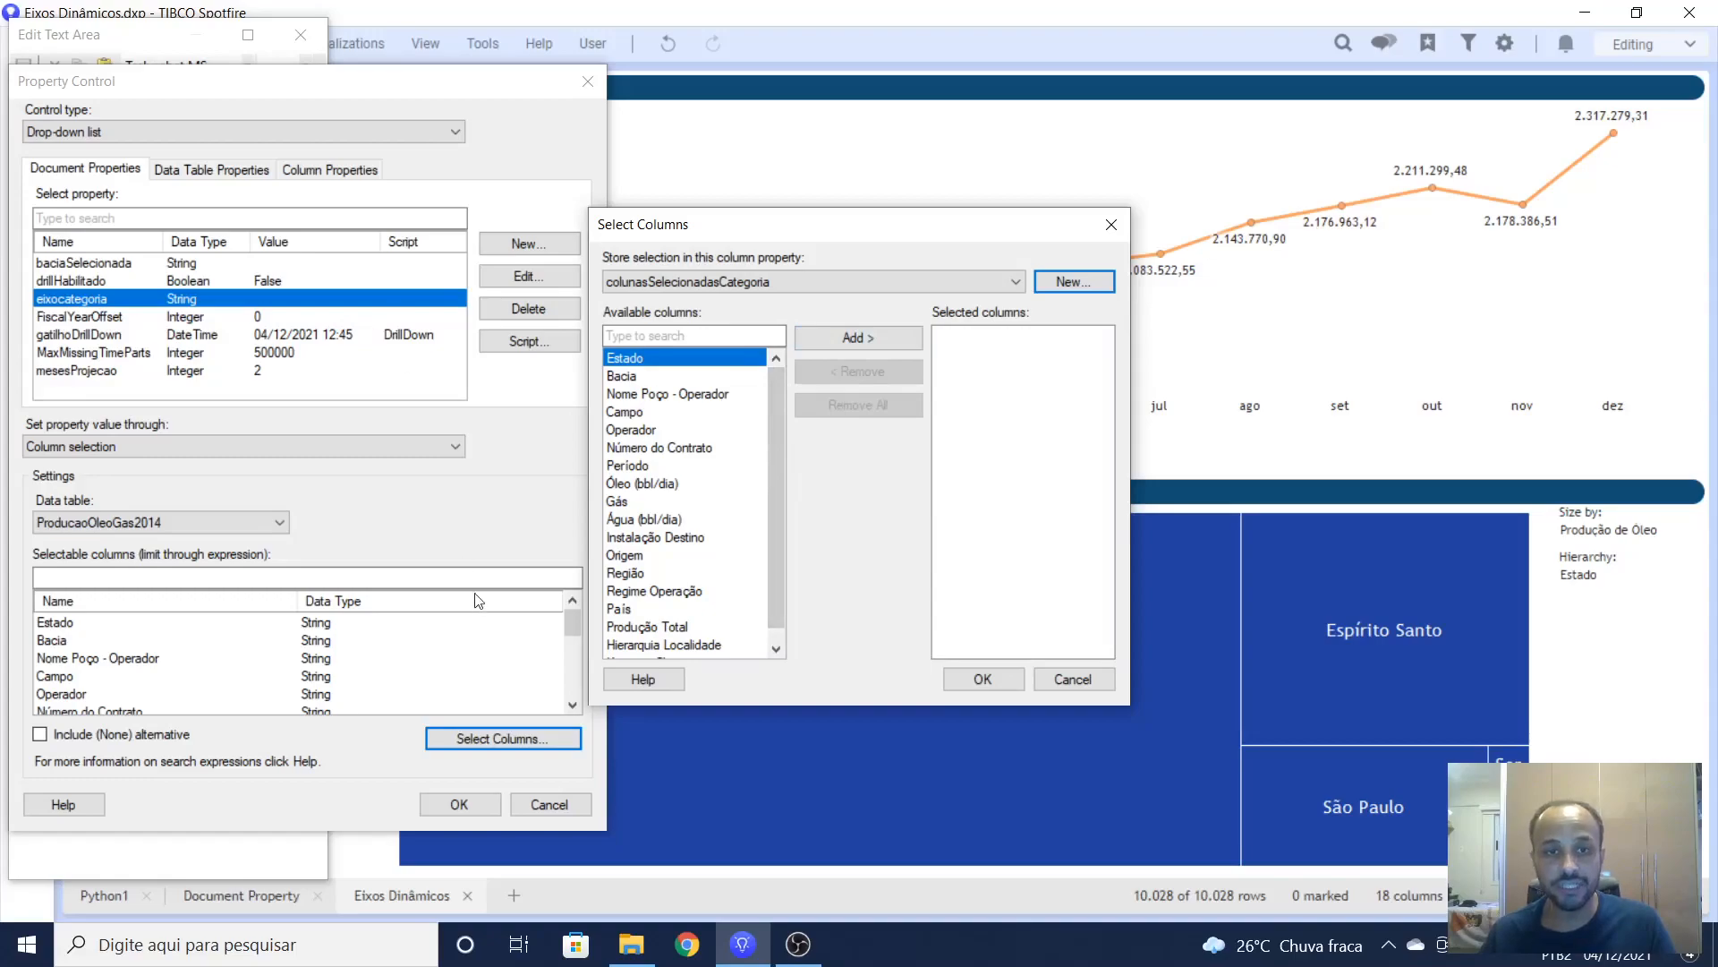
Step: Limit the drop-down's selectable columns to Região, Estado, Bacia and Campo, and add the finished control to the text area
{"action": "left_click", "coordinate": [627, 575]}
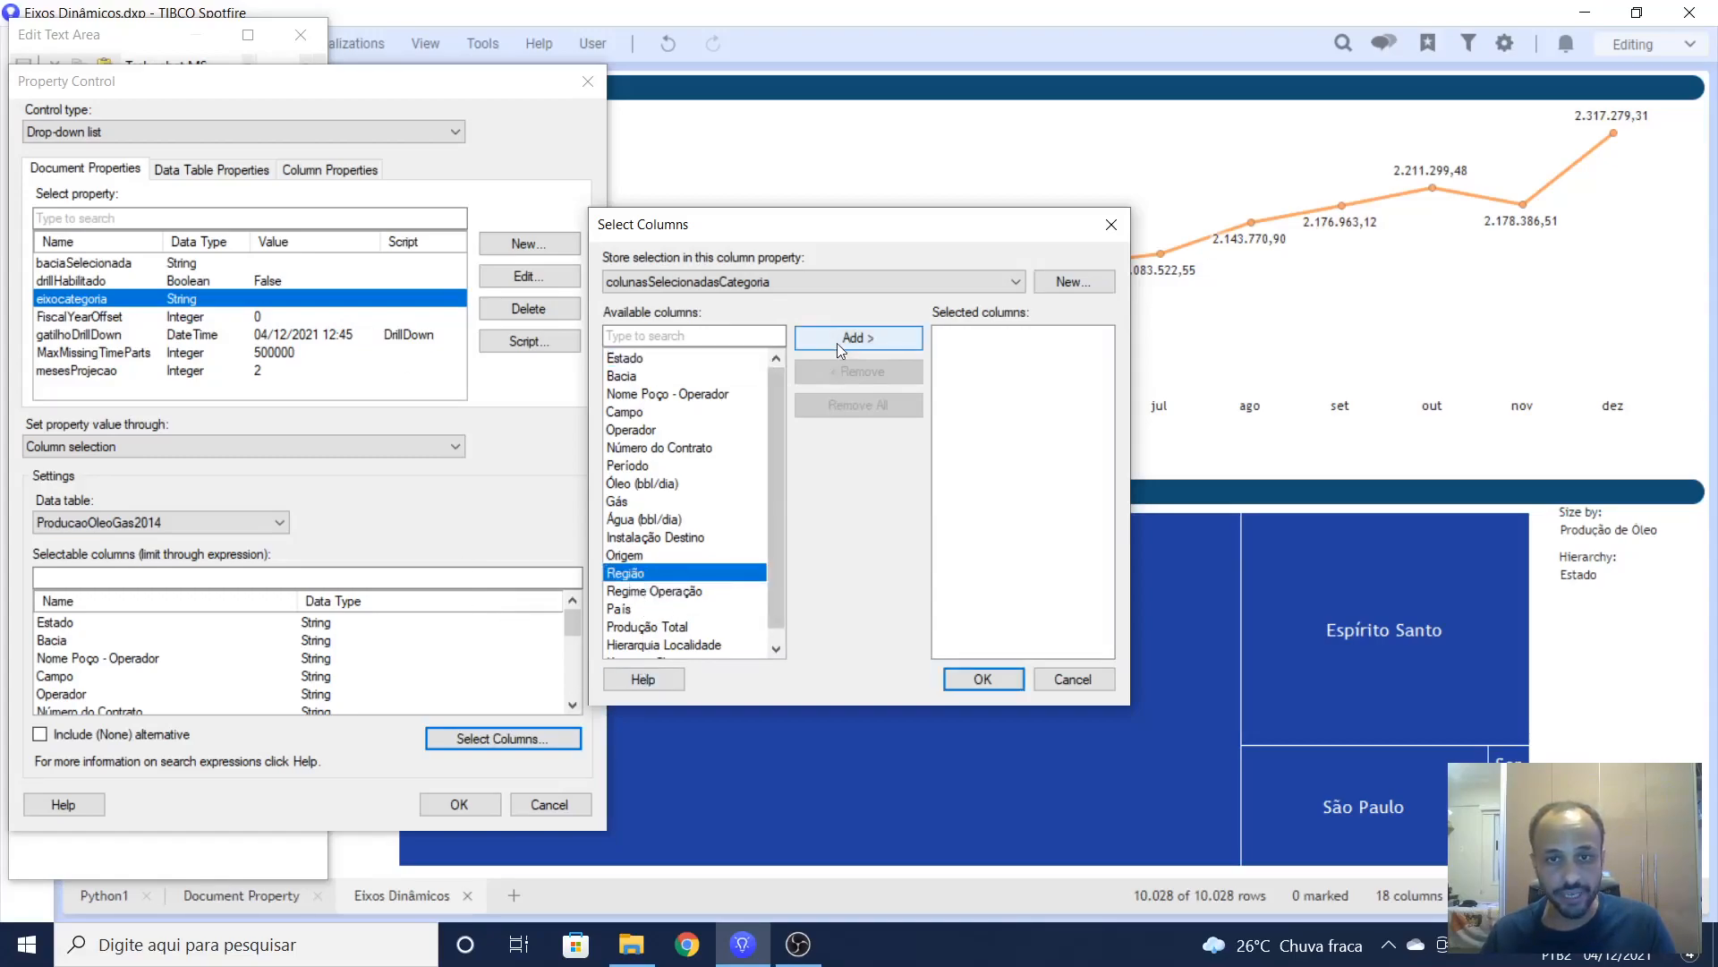
{"action": "left_click", "coordinate": [839, 344]}
{"action": "left_click", "coordinate": [631, 359]}
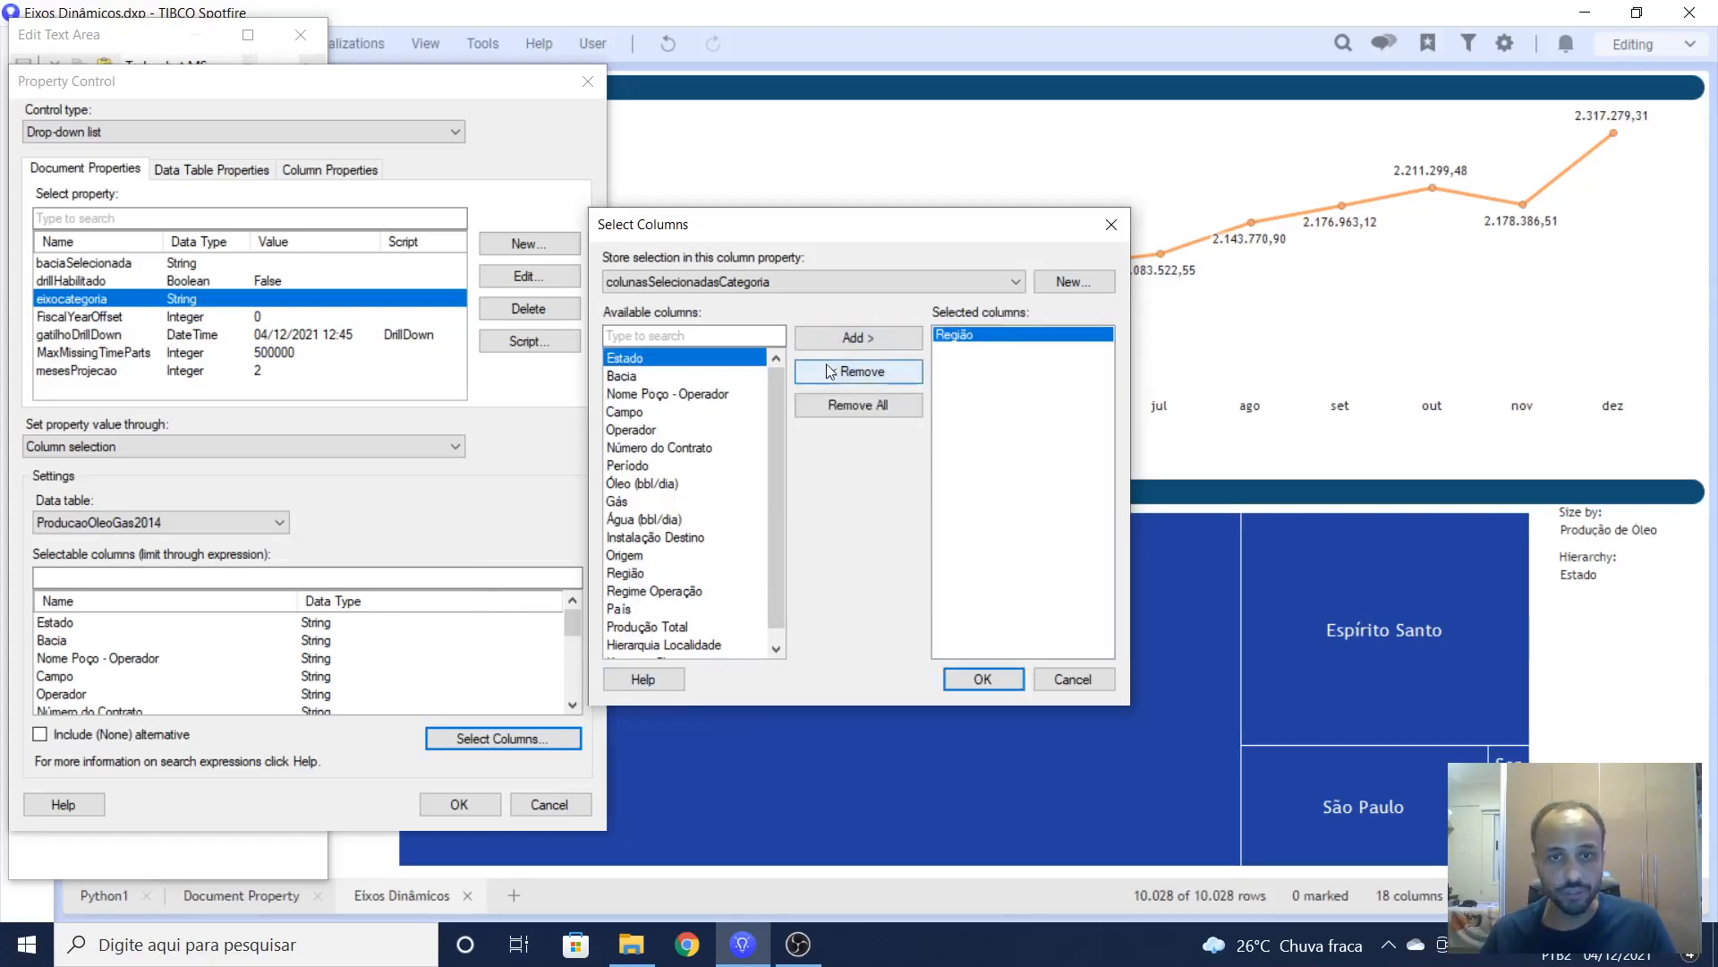
{"action": "left_click", "coordinate": [841, 338]}
{"action": "left_click", "coordinate": [622, 377]}
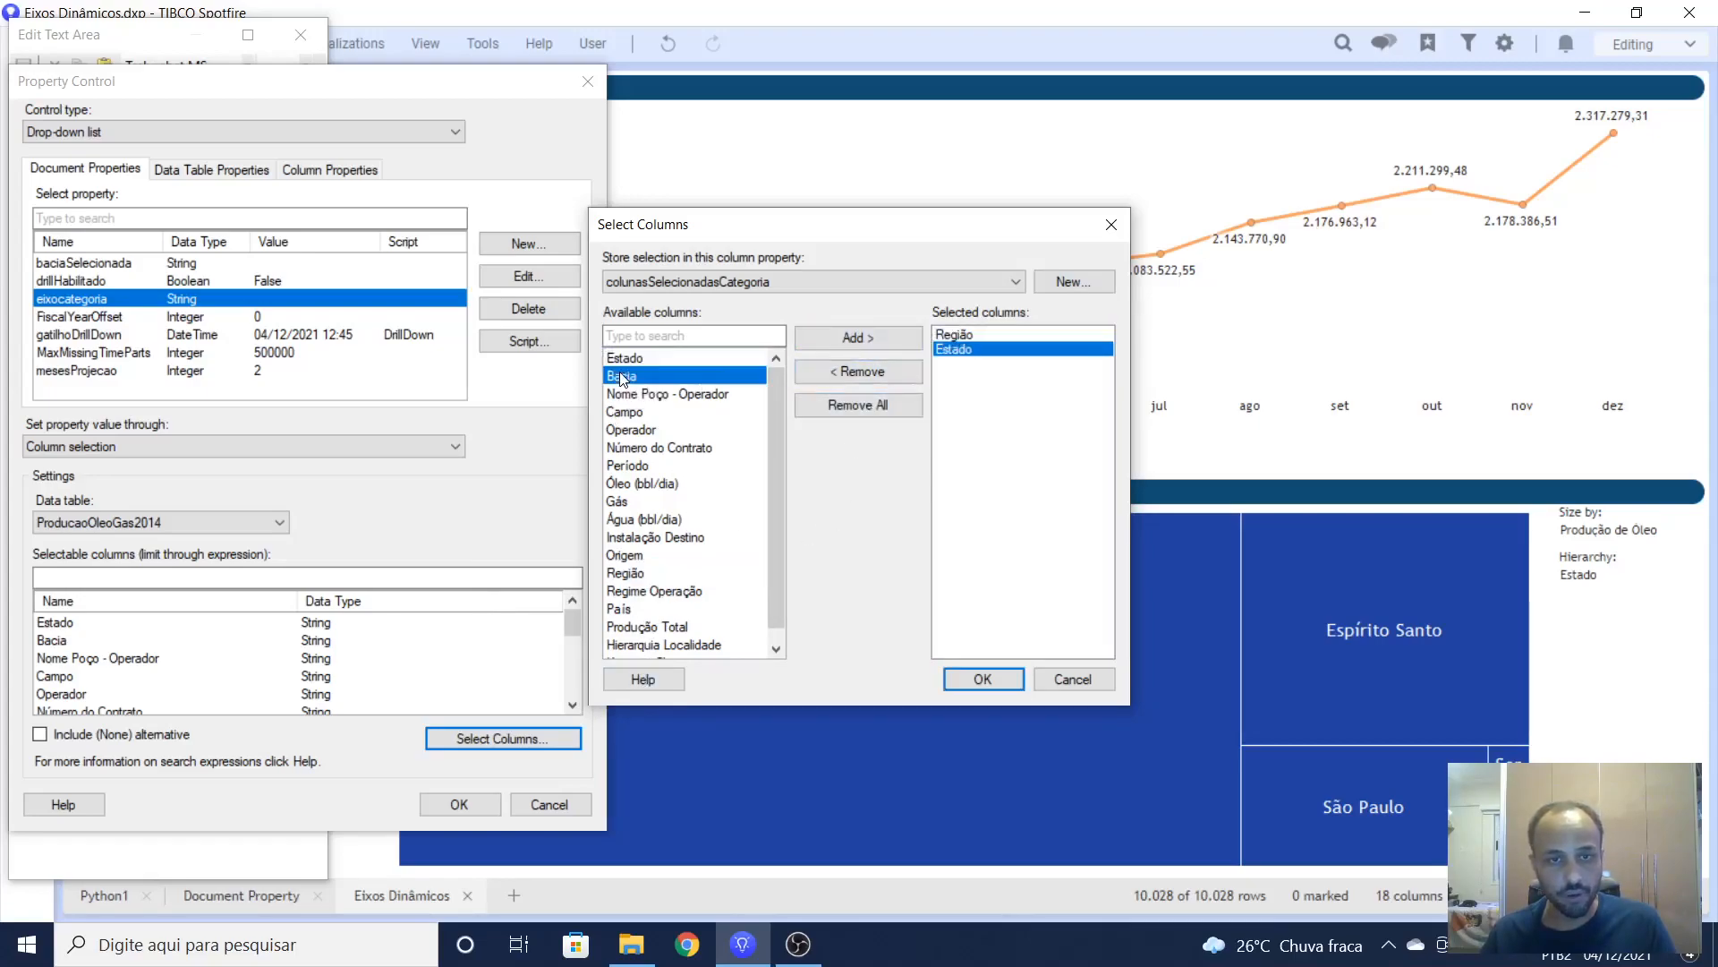
{"action": "left_click", "coordinate": [848, 341]}
{"action": "left_click", "coordinate": [637, 414]}
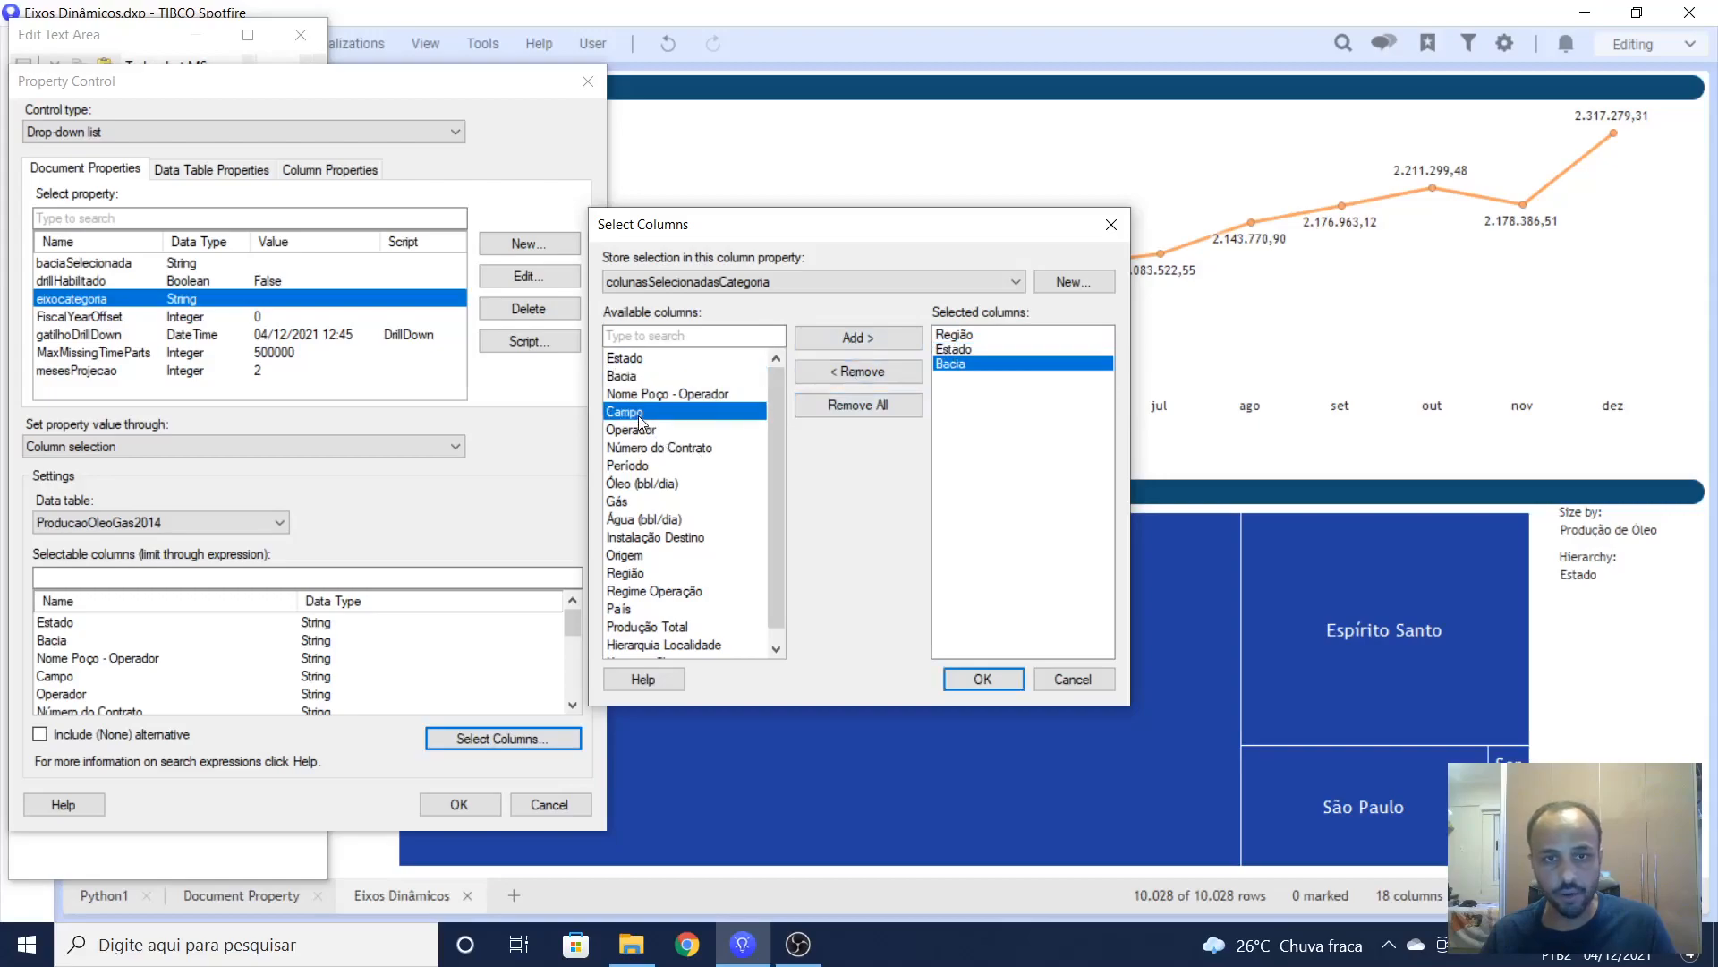
{"action": "left_click", "coordinate": [825, 339]}
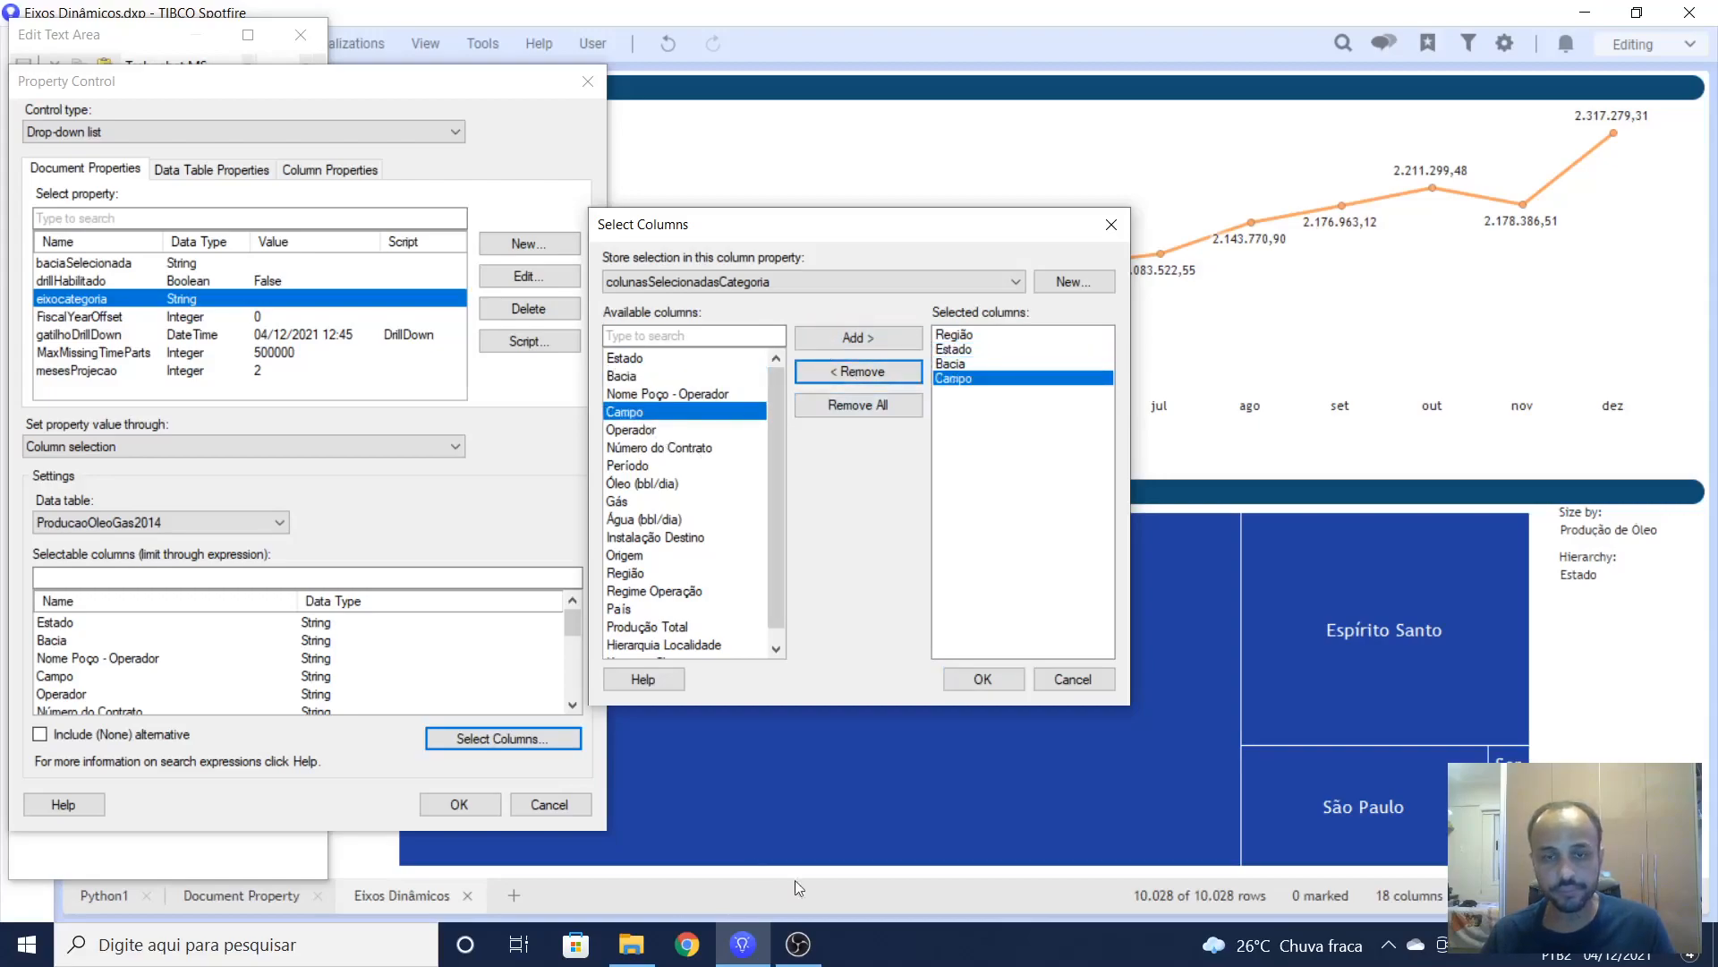
{"action": "left_click", "coordinate": [975, 680]}
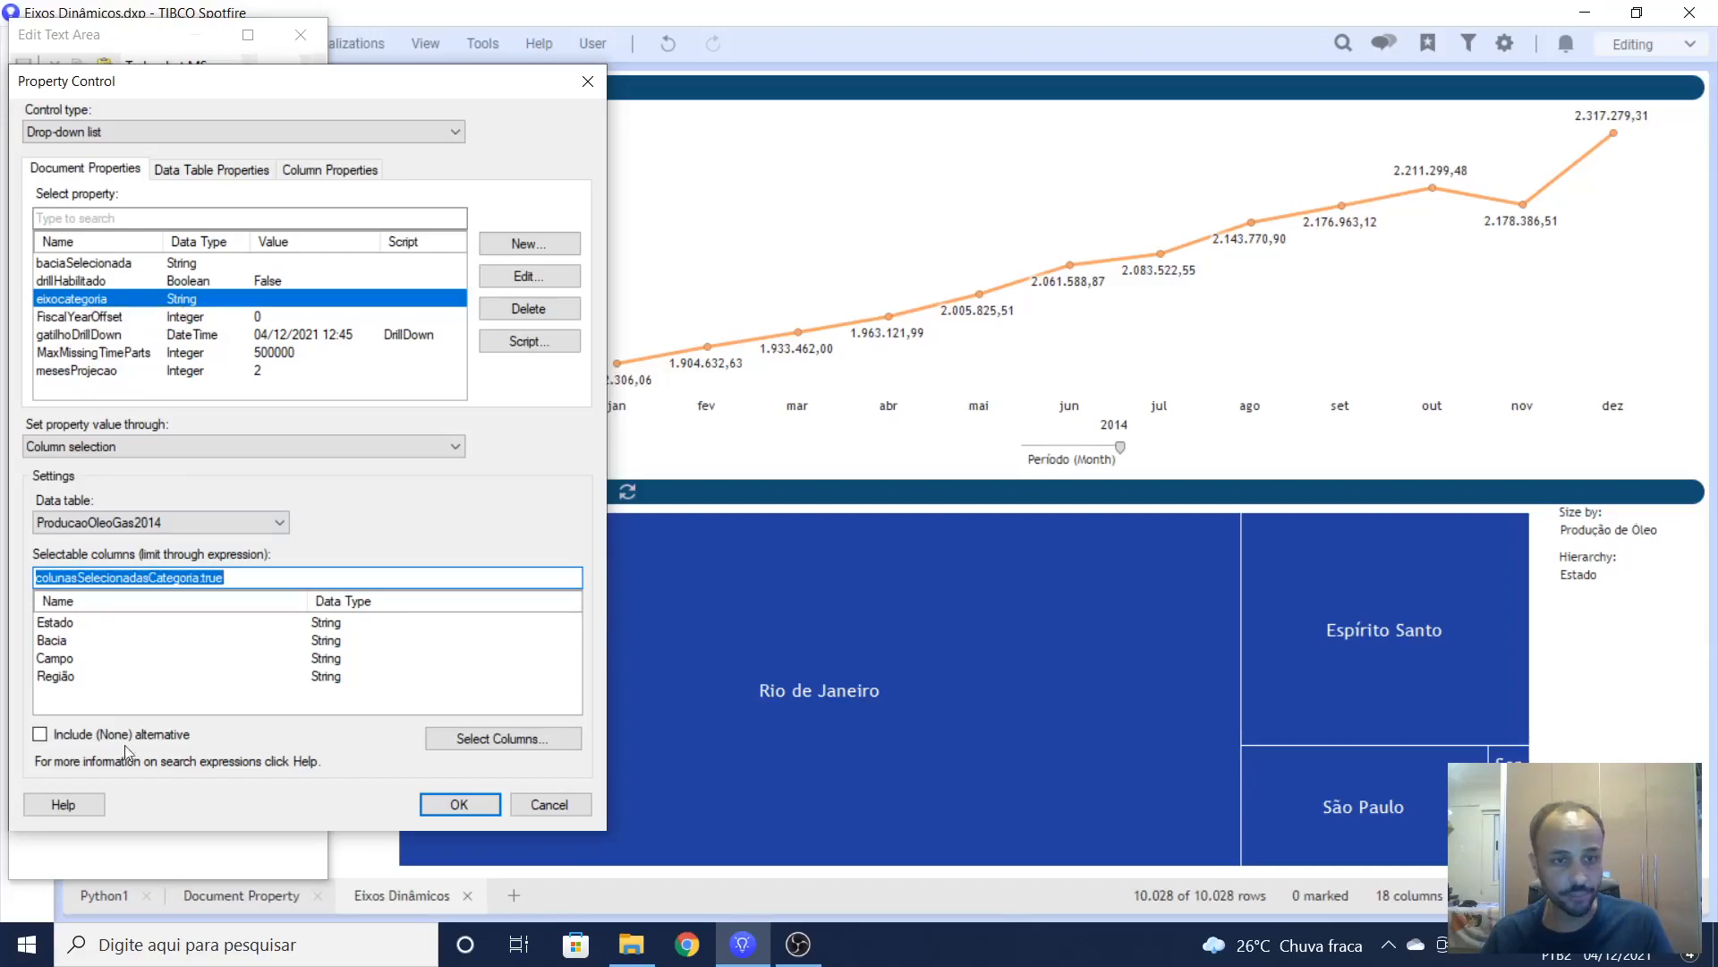
{"action": "left_click", "coordinate": [457, 804]}
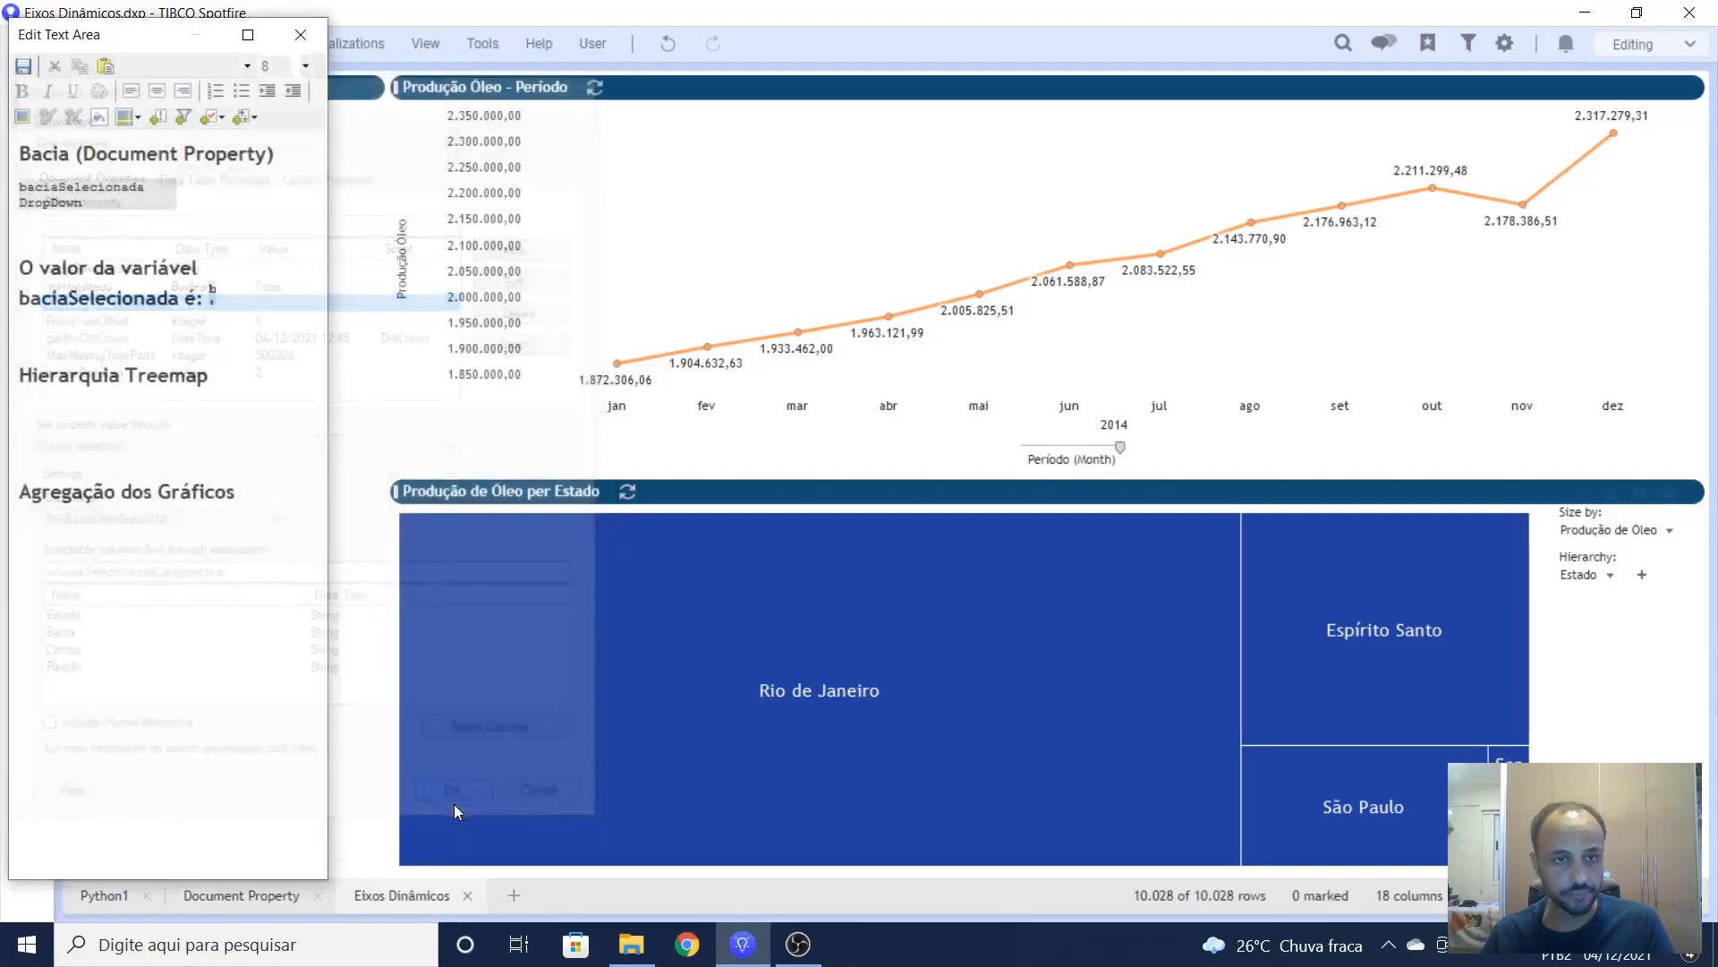
Step: Insert a drop-down list property control under the Agregação dos Gráficos heading in the text area
{"action": "left_click", "coordinate": [50, 567]}
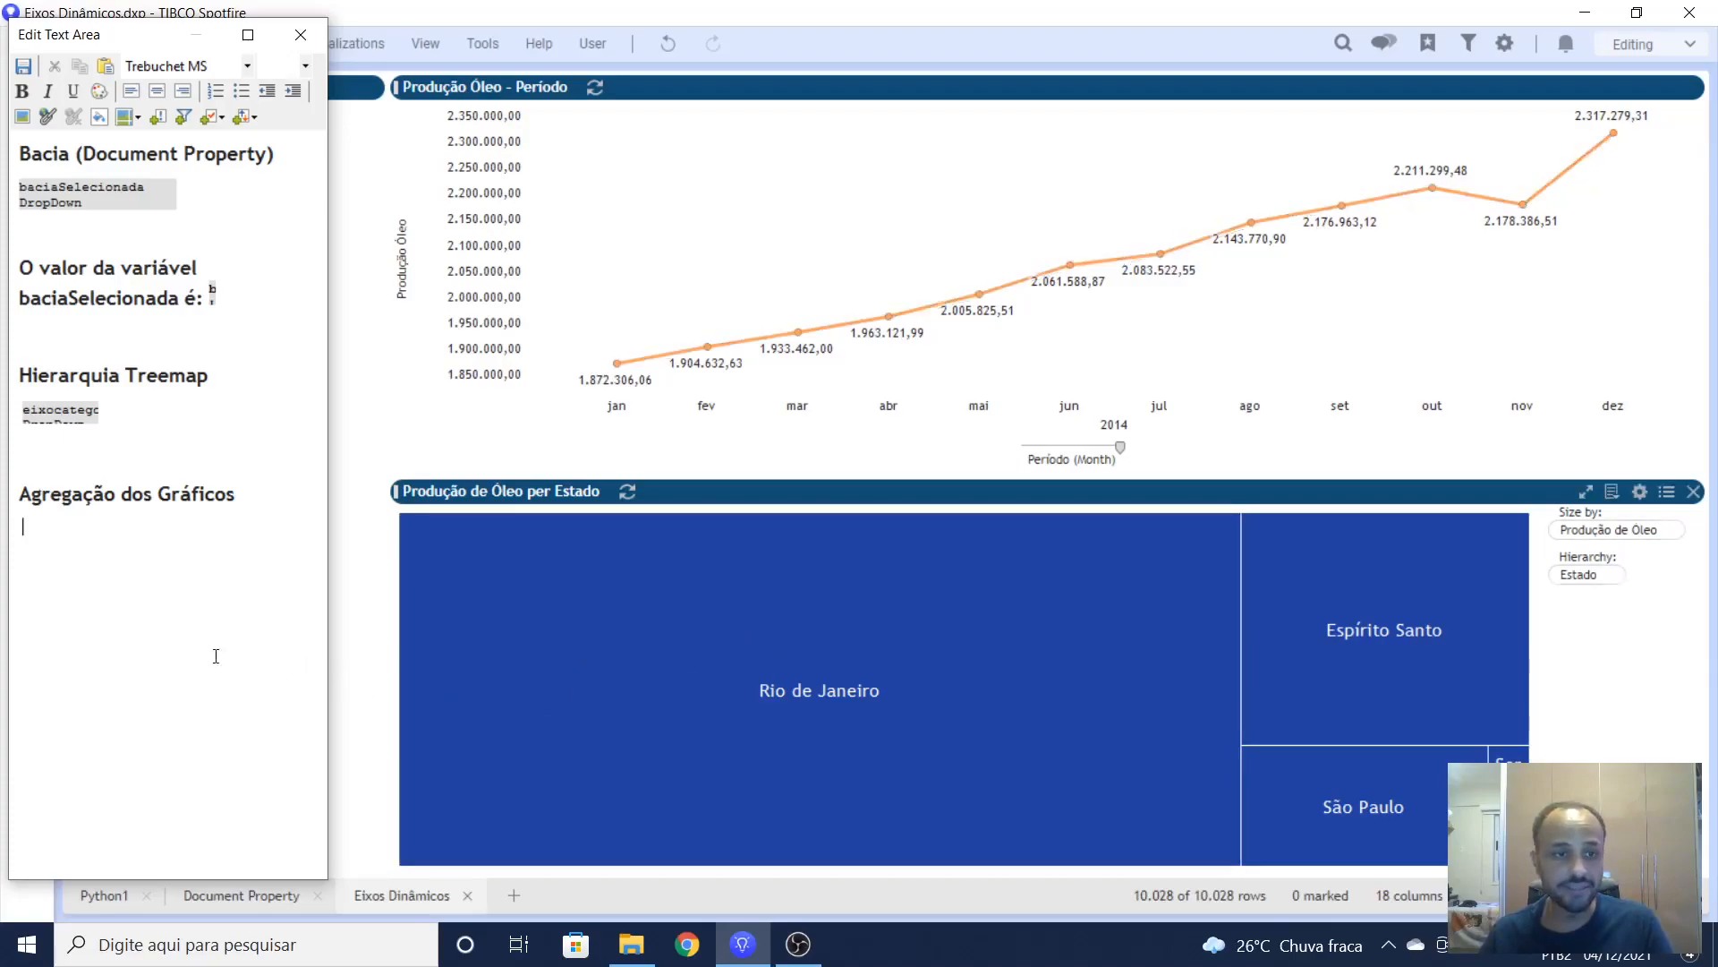
{"action": "right_click", "coordinate": [38, 527]}
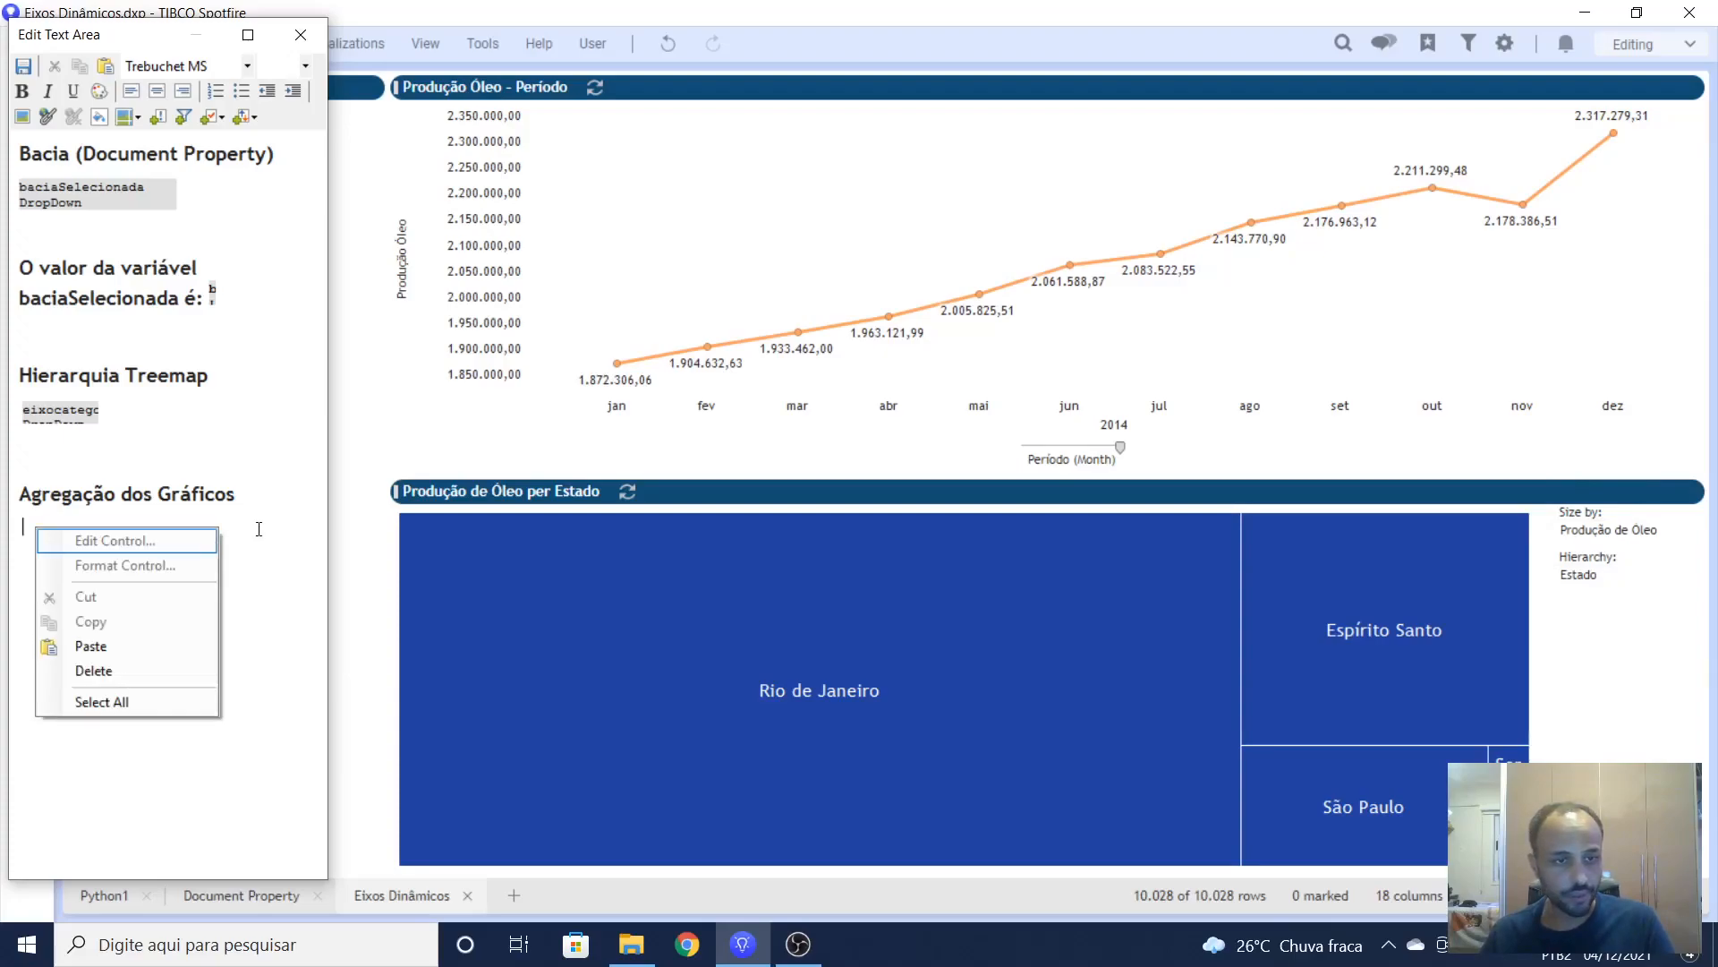
{"action": "left_click", "coordinate": [300, 530]}
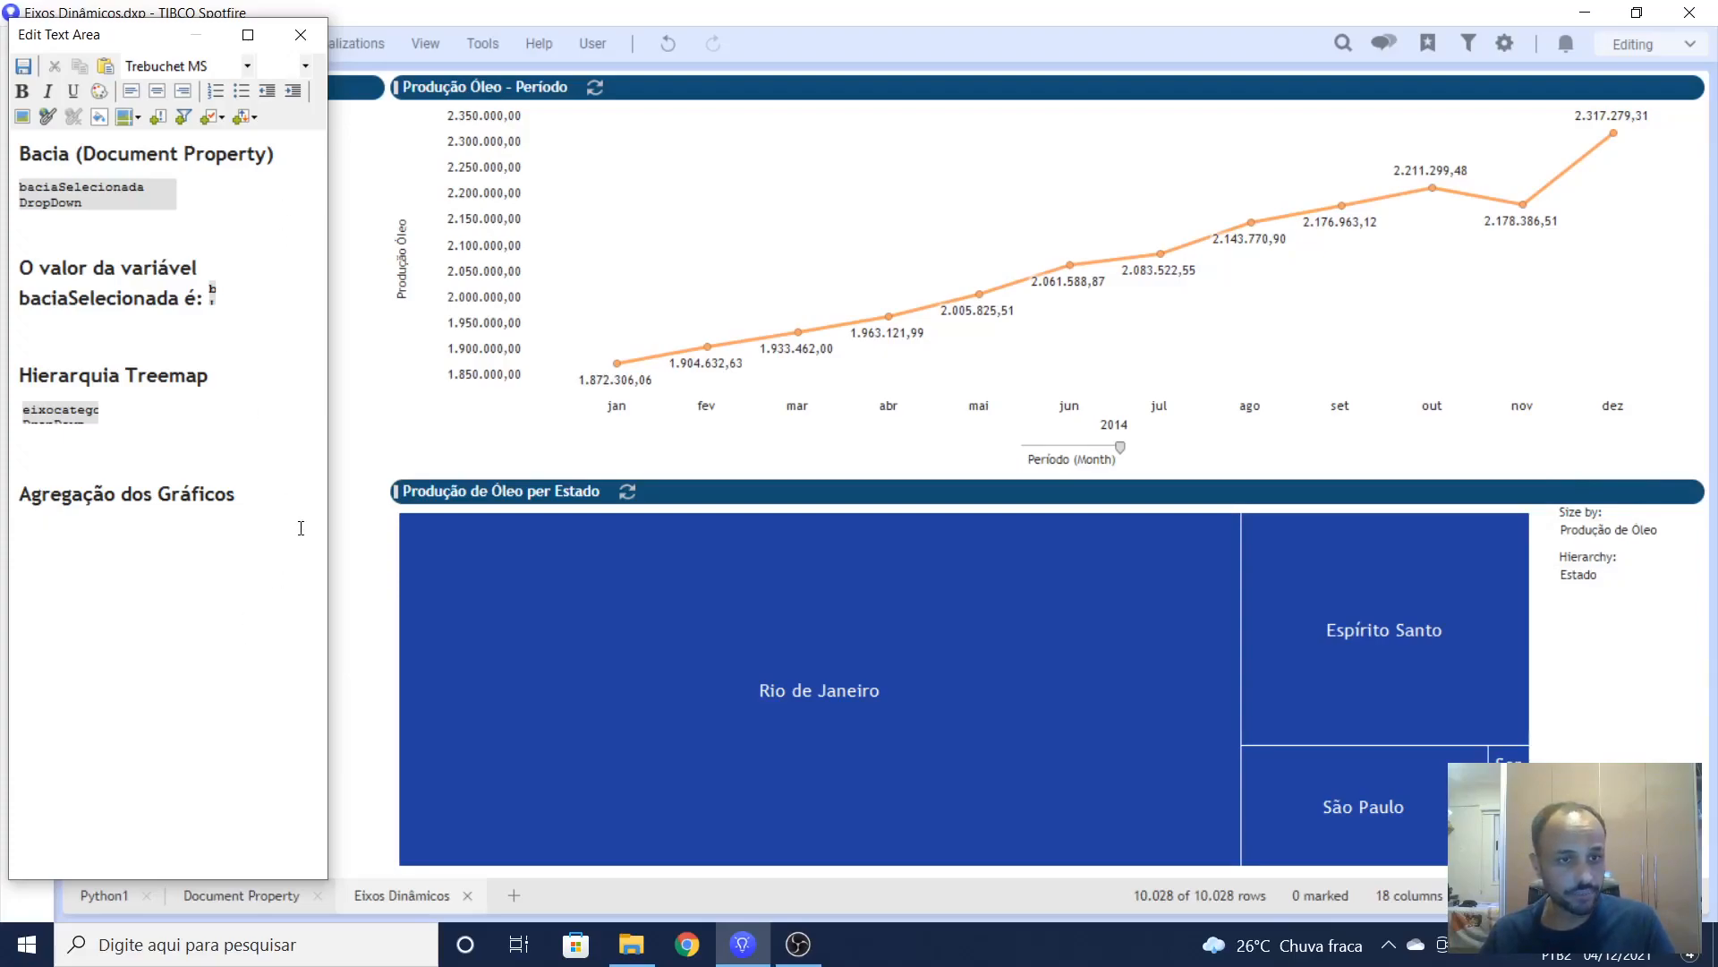
{"action": "left_click", "coordinate": [221, 118]}
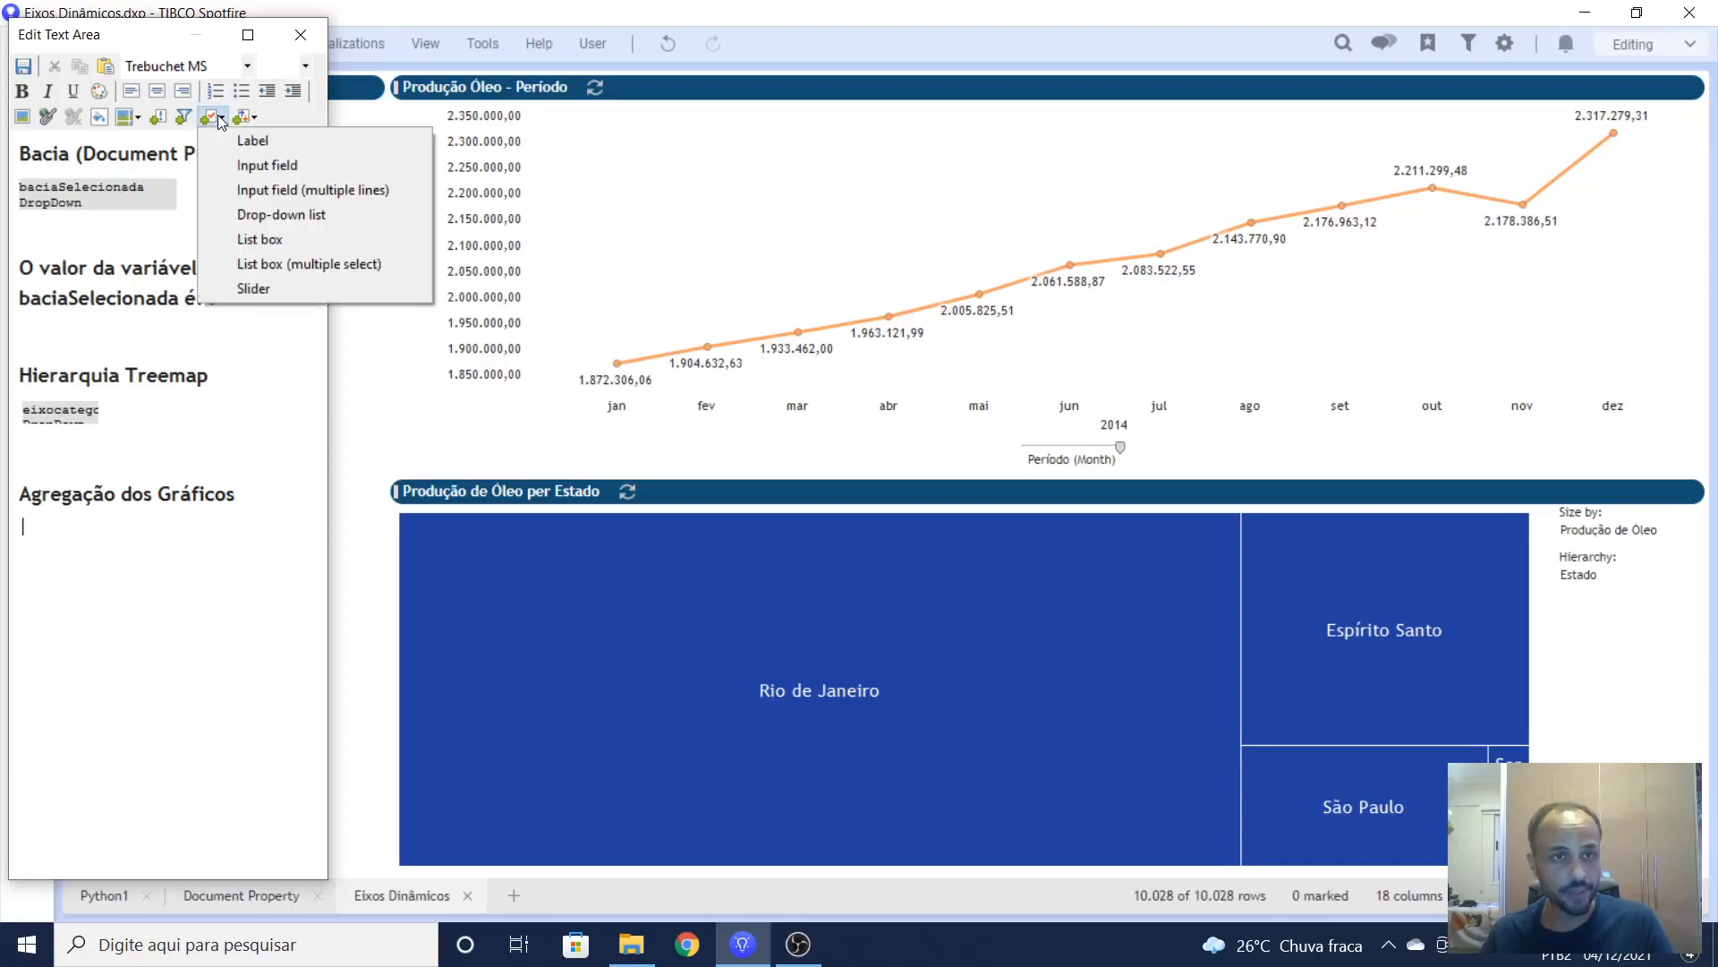
{"action": "left_click", "coordinate": [242, 217]}
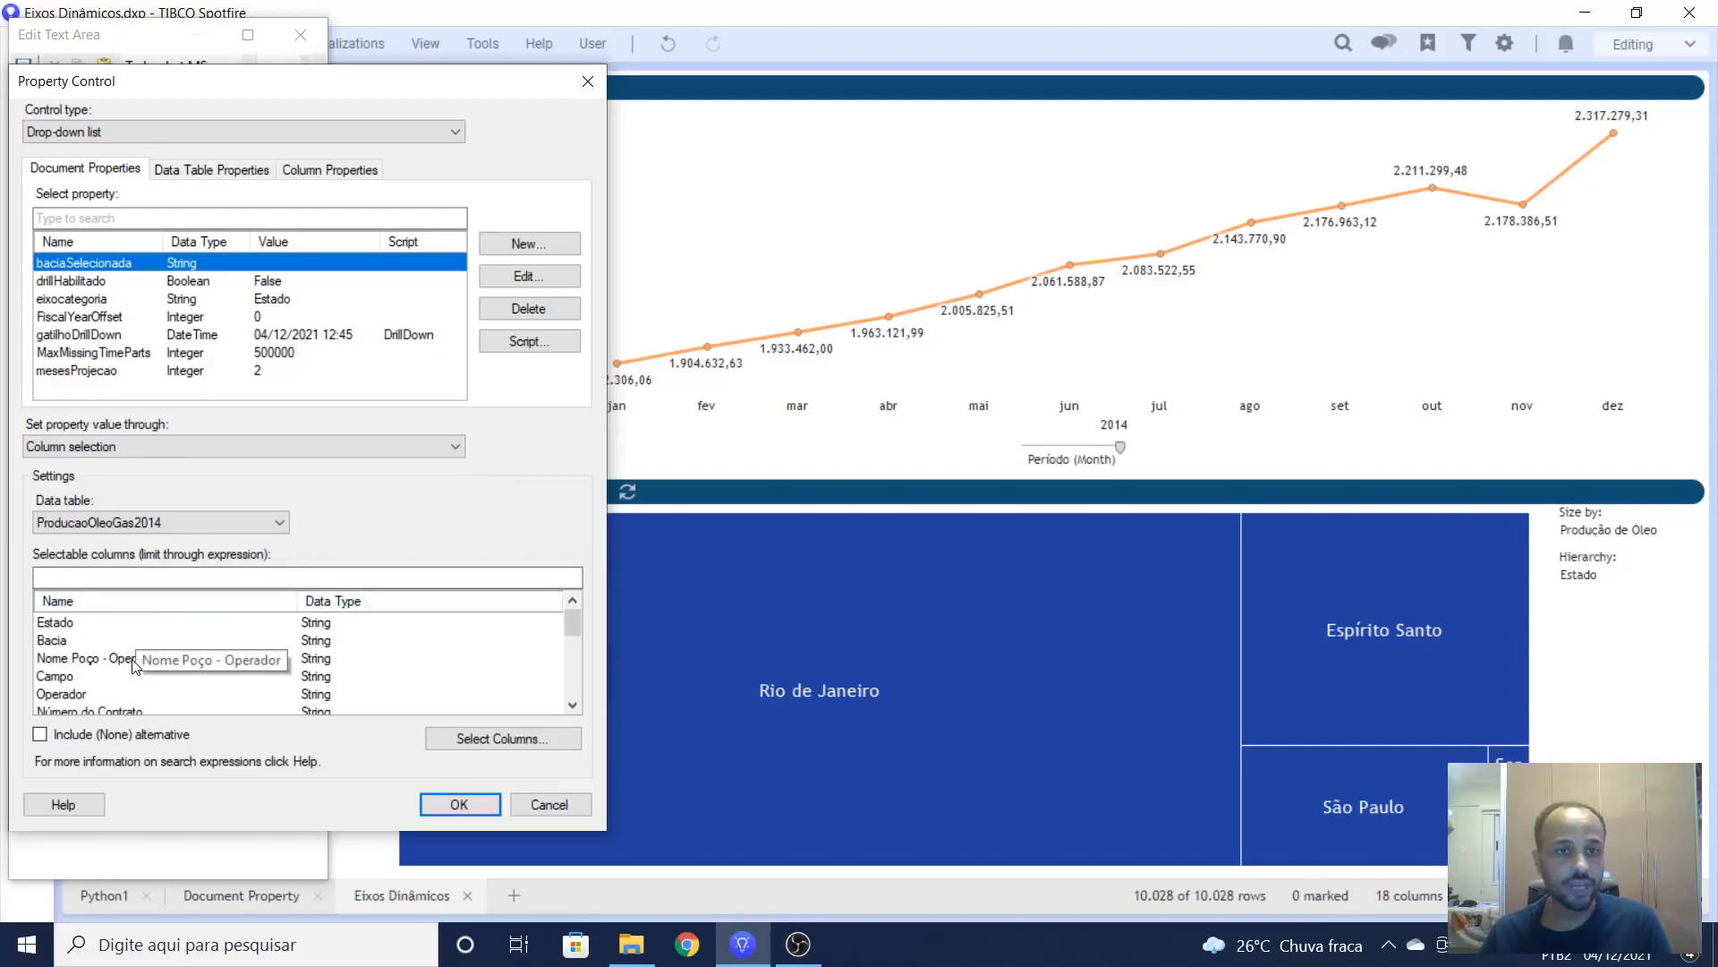
Step: Create a String document property named eixovalor for the drop-down list, leaving its value empty
{"action": "left_click", "coordinate": [516, 247]}
{"action": "type", "text": "e"}
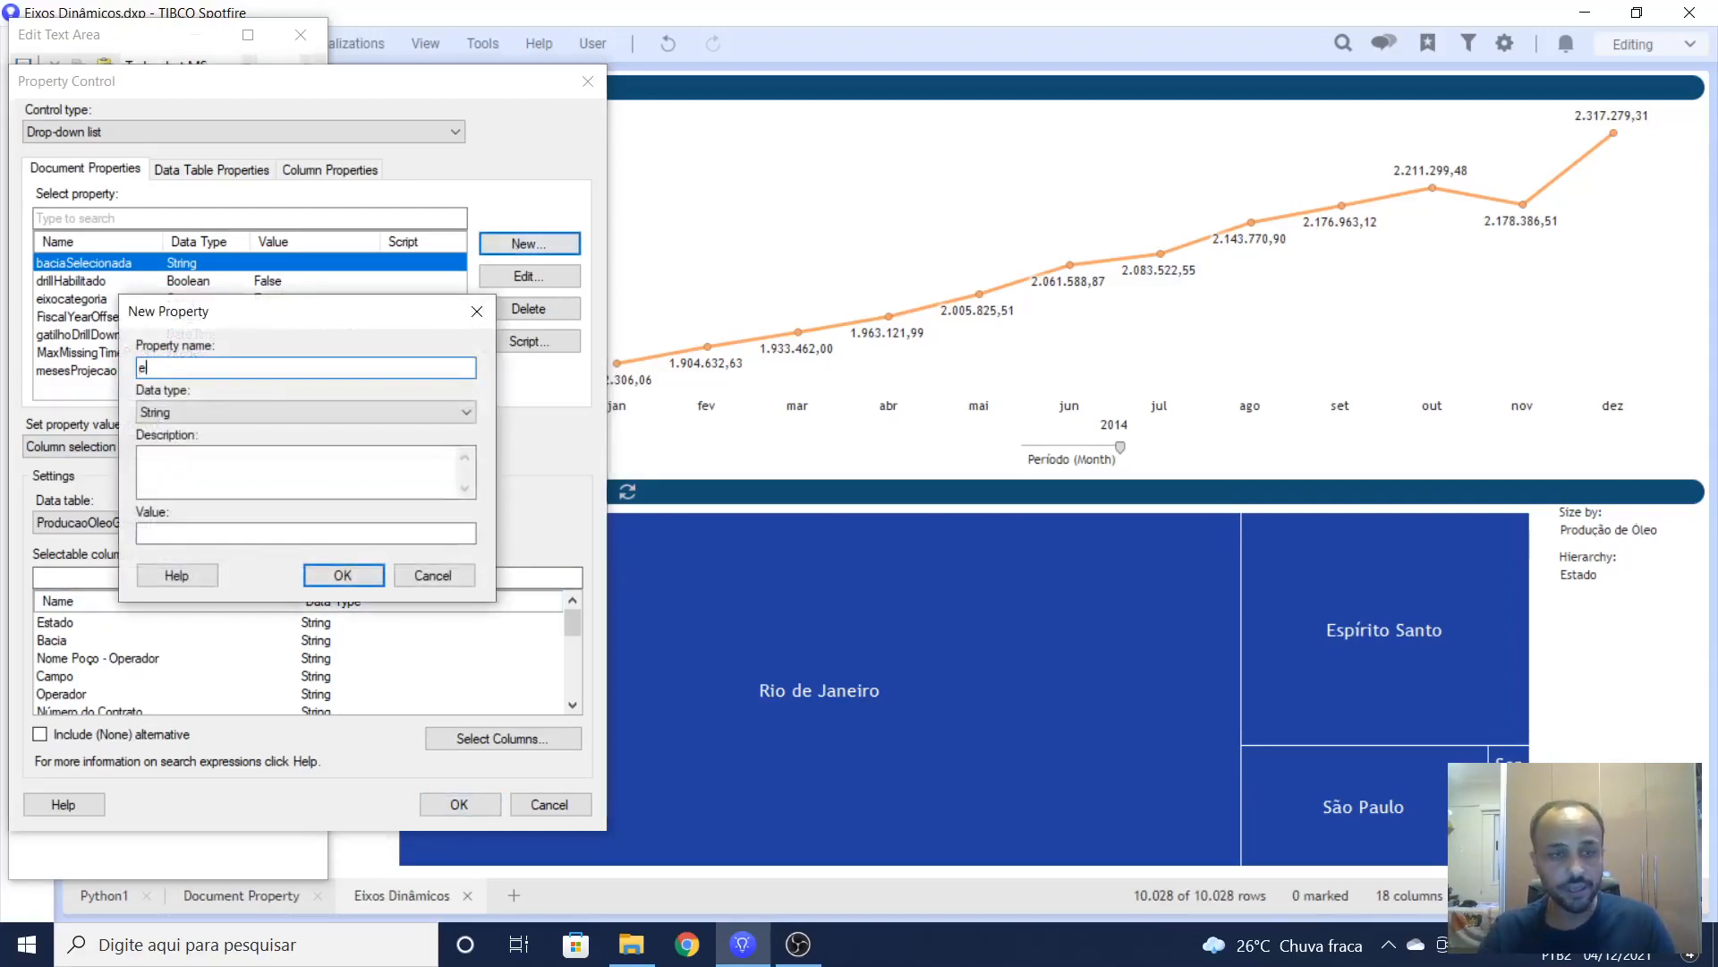
{"action": "type", "text": "ixovalor"}
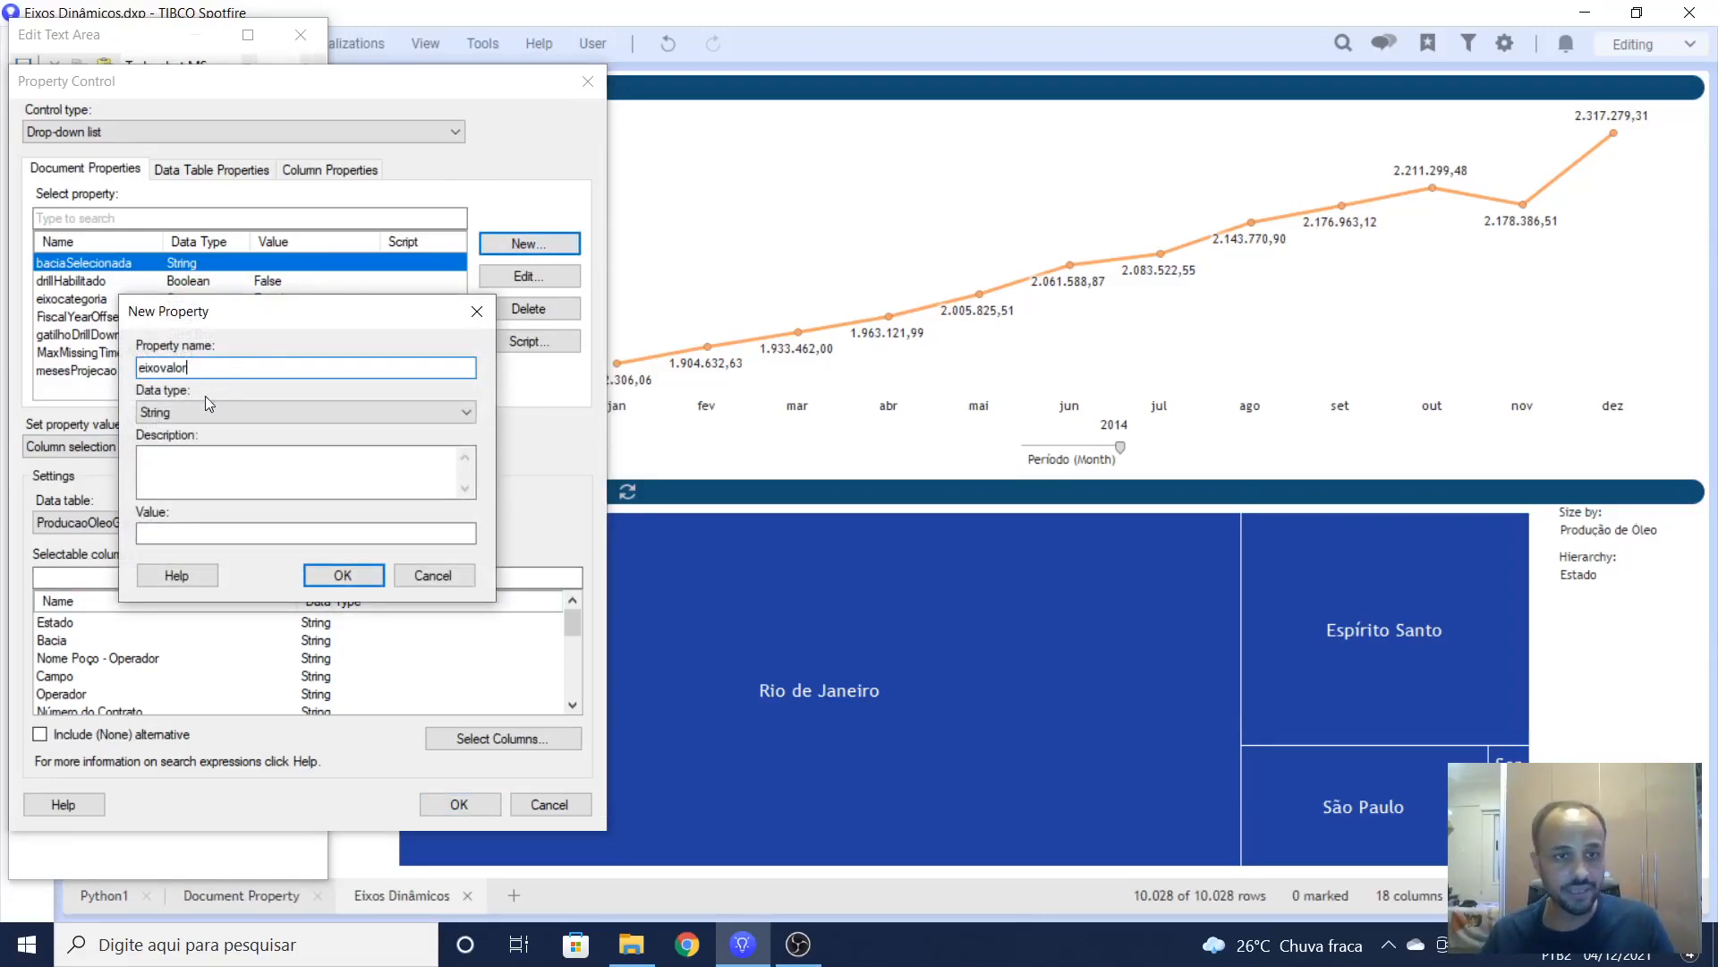
{"action": "left_click", "coordinate": [328, 580]}
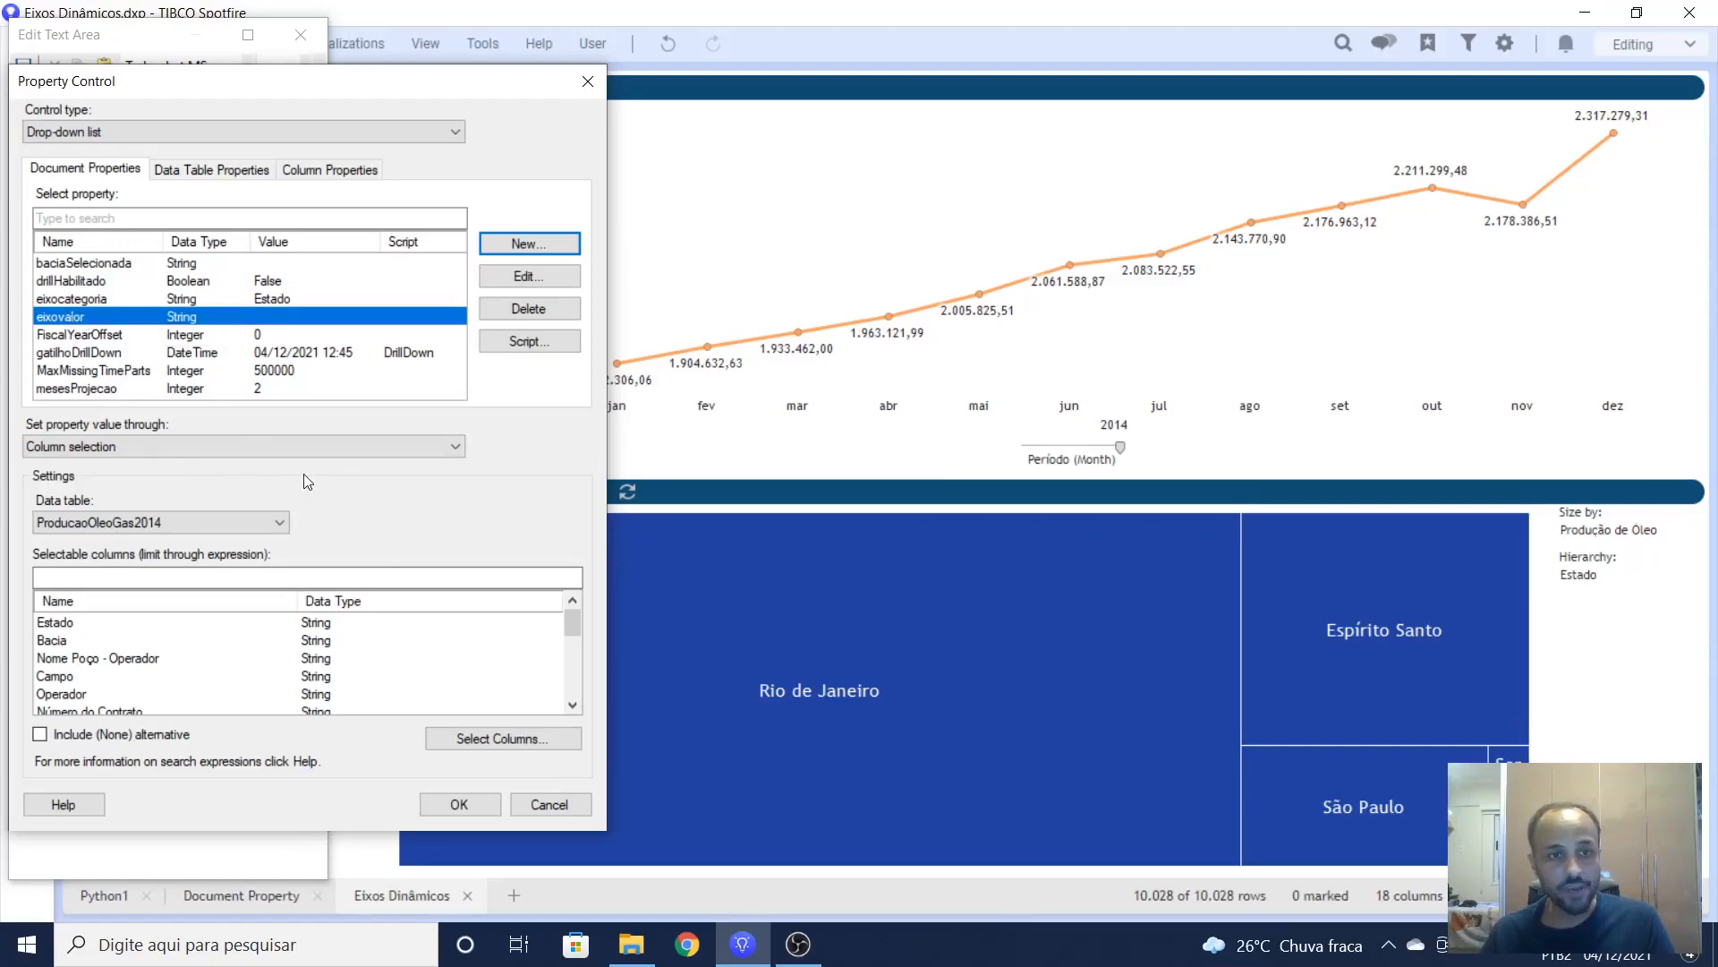
Step: Set eixovalor through Expressions with an entry displayed as Produção de Óleo, add the control, and save the text area
{"action": "left_click", "coordinate": [457, 447]}
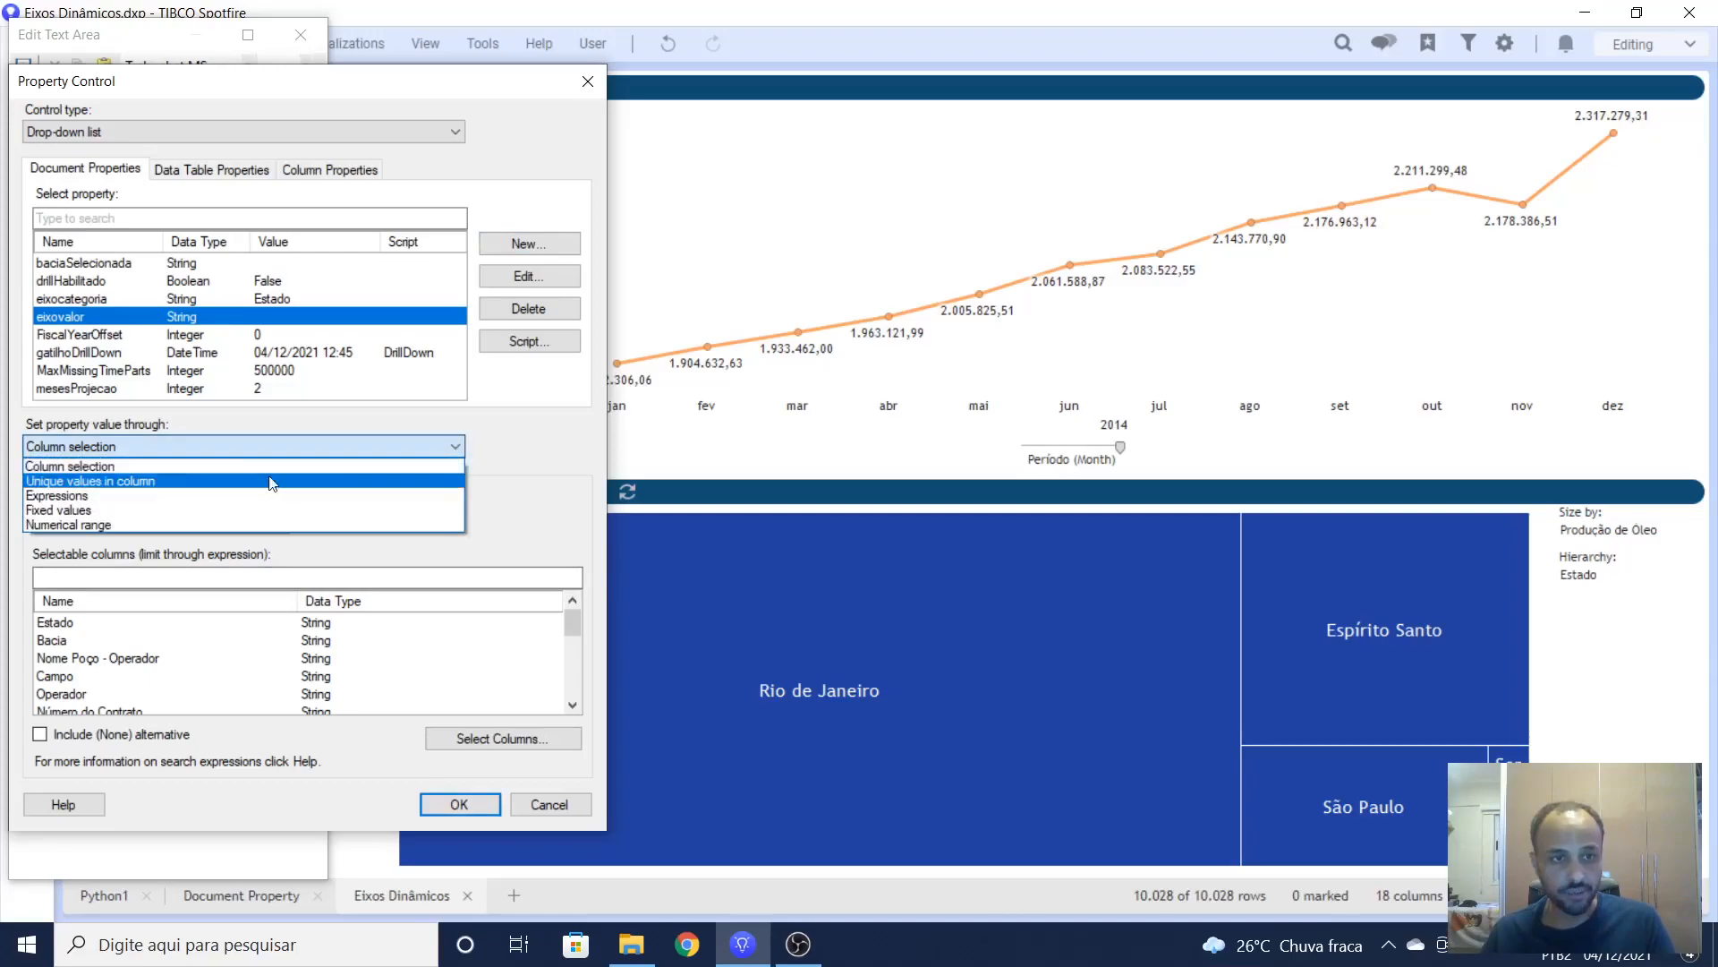
{"action": "left_click", "coordinate": [57, 497]}
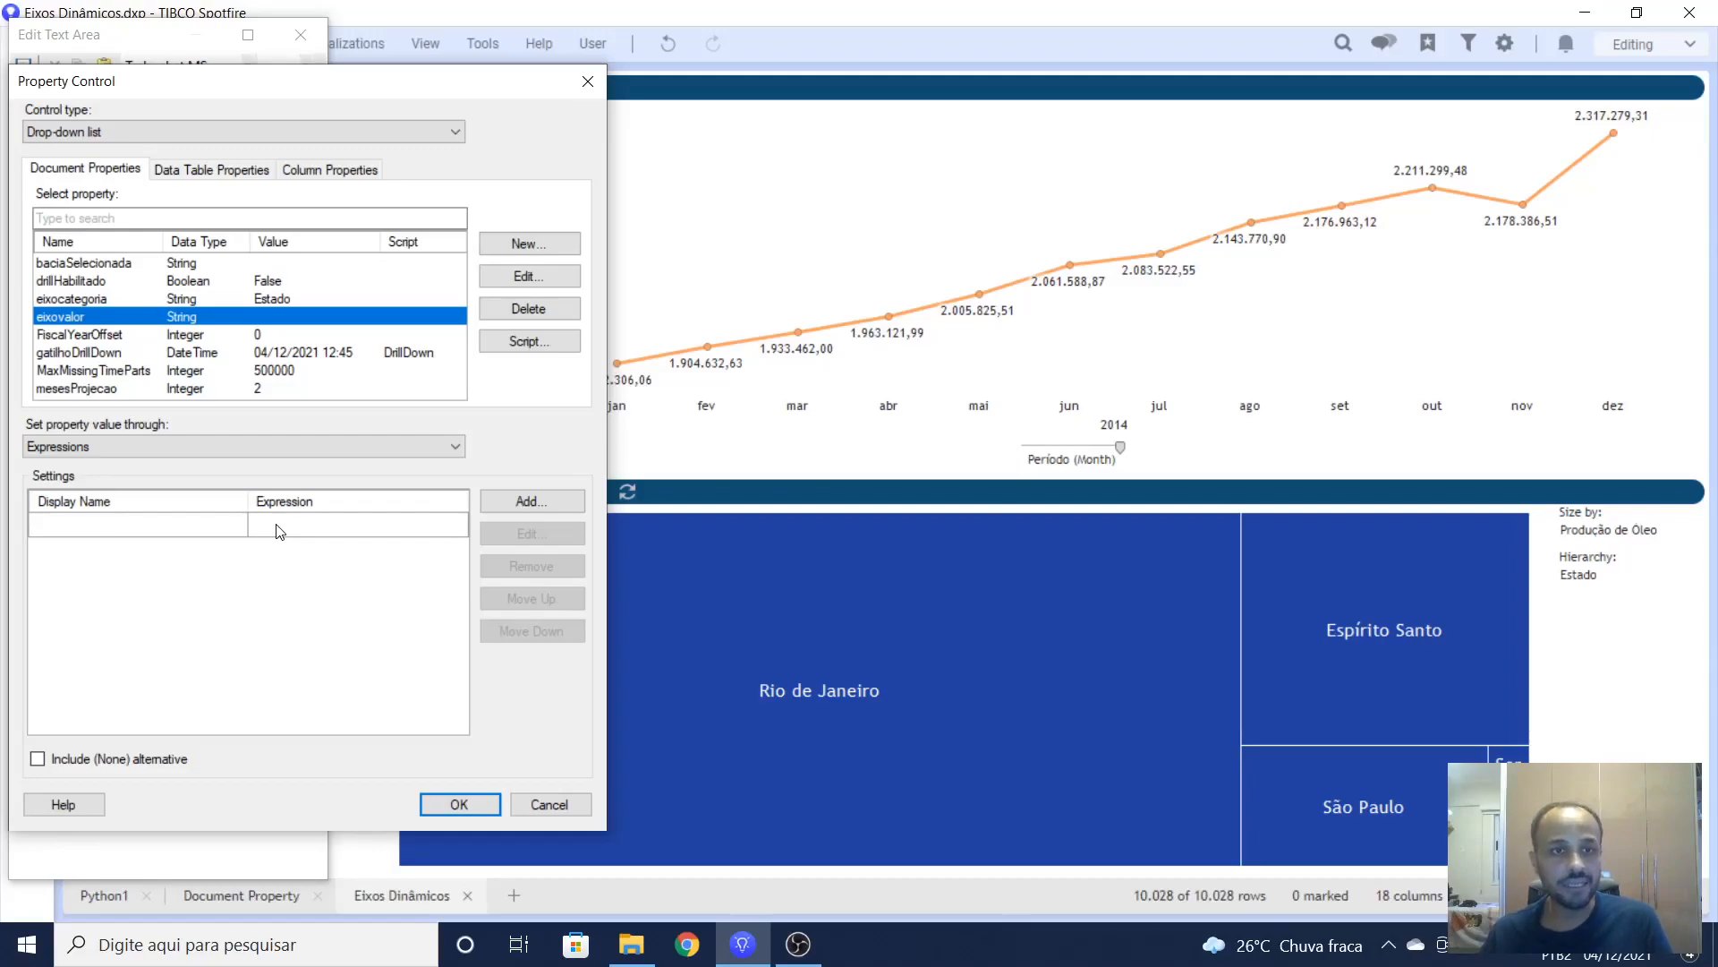
{"action": "left_click", "coordinate": [66, 531]}
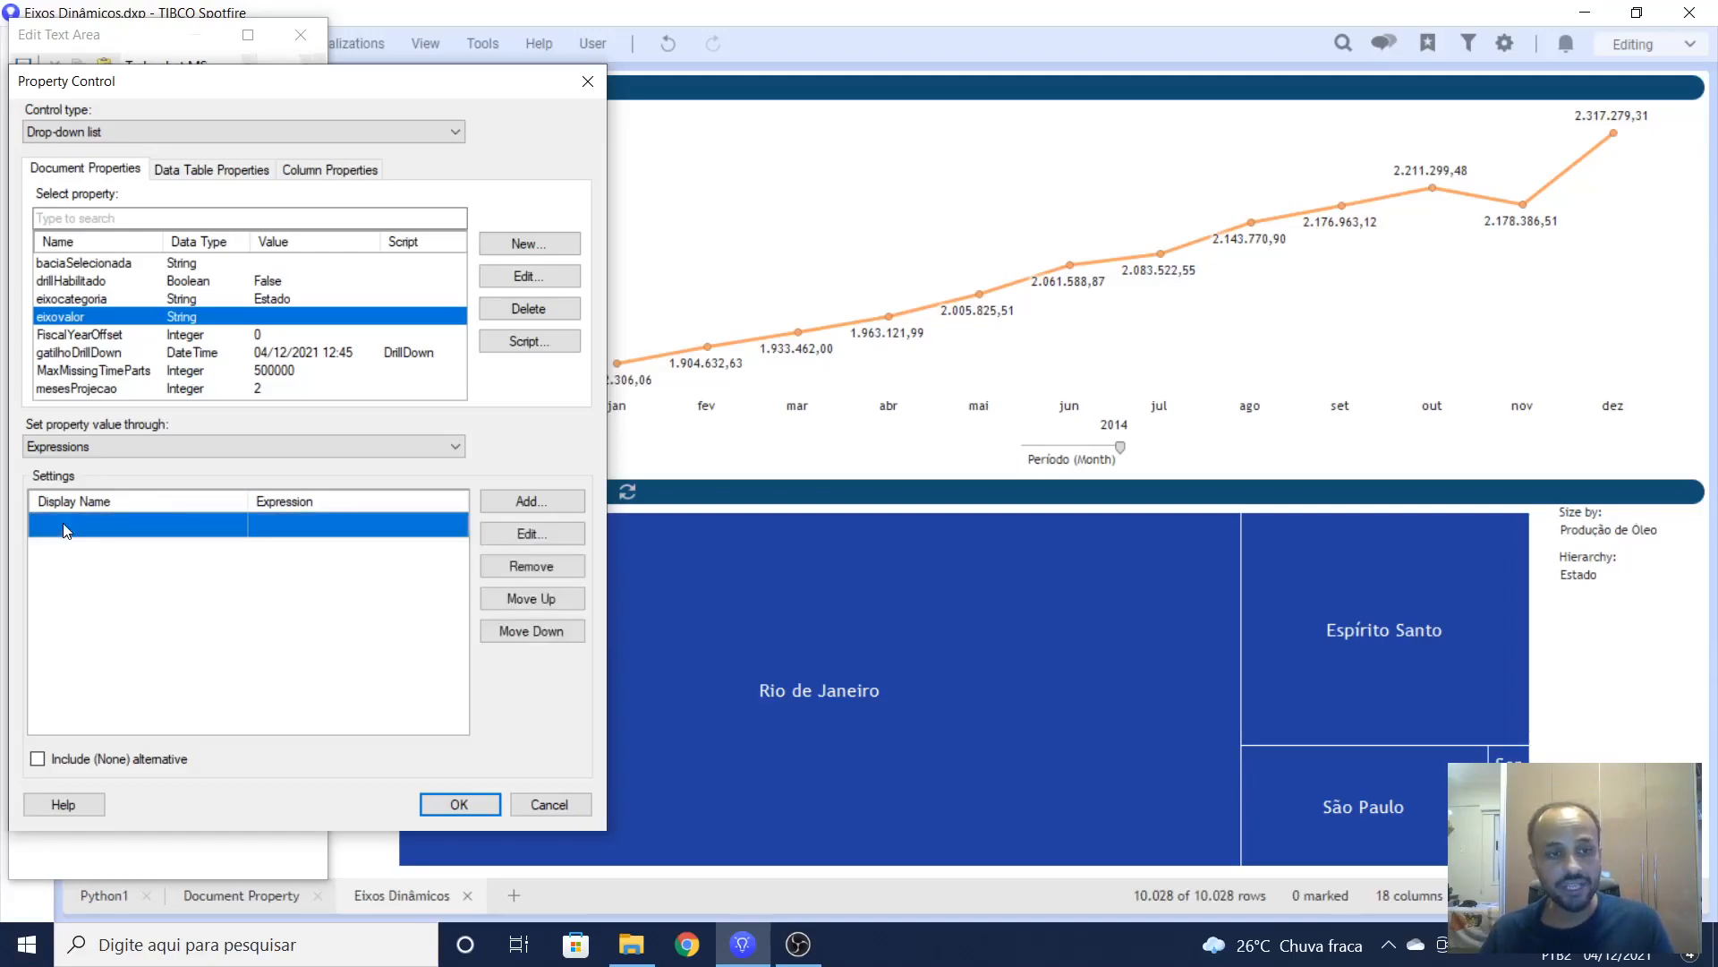
{"action": "left_click", "coordinate": [65, 526]}
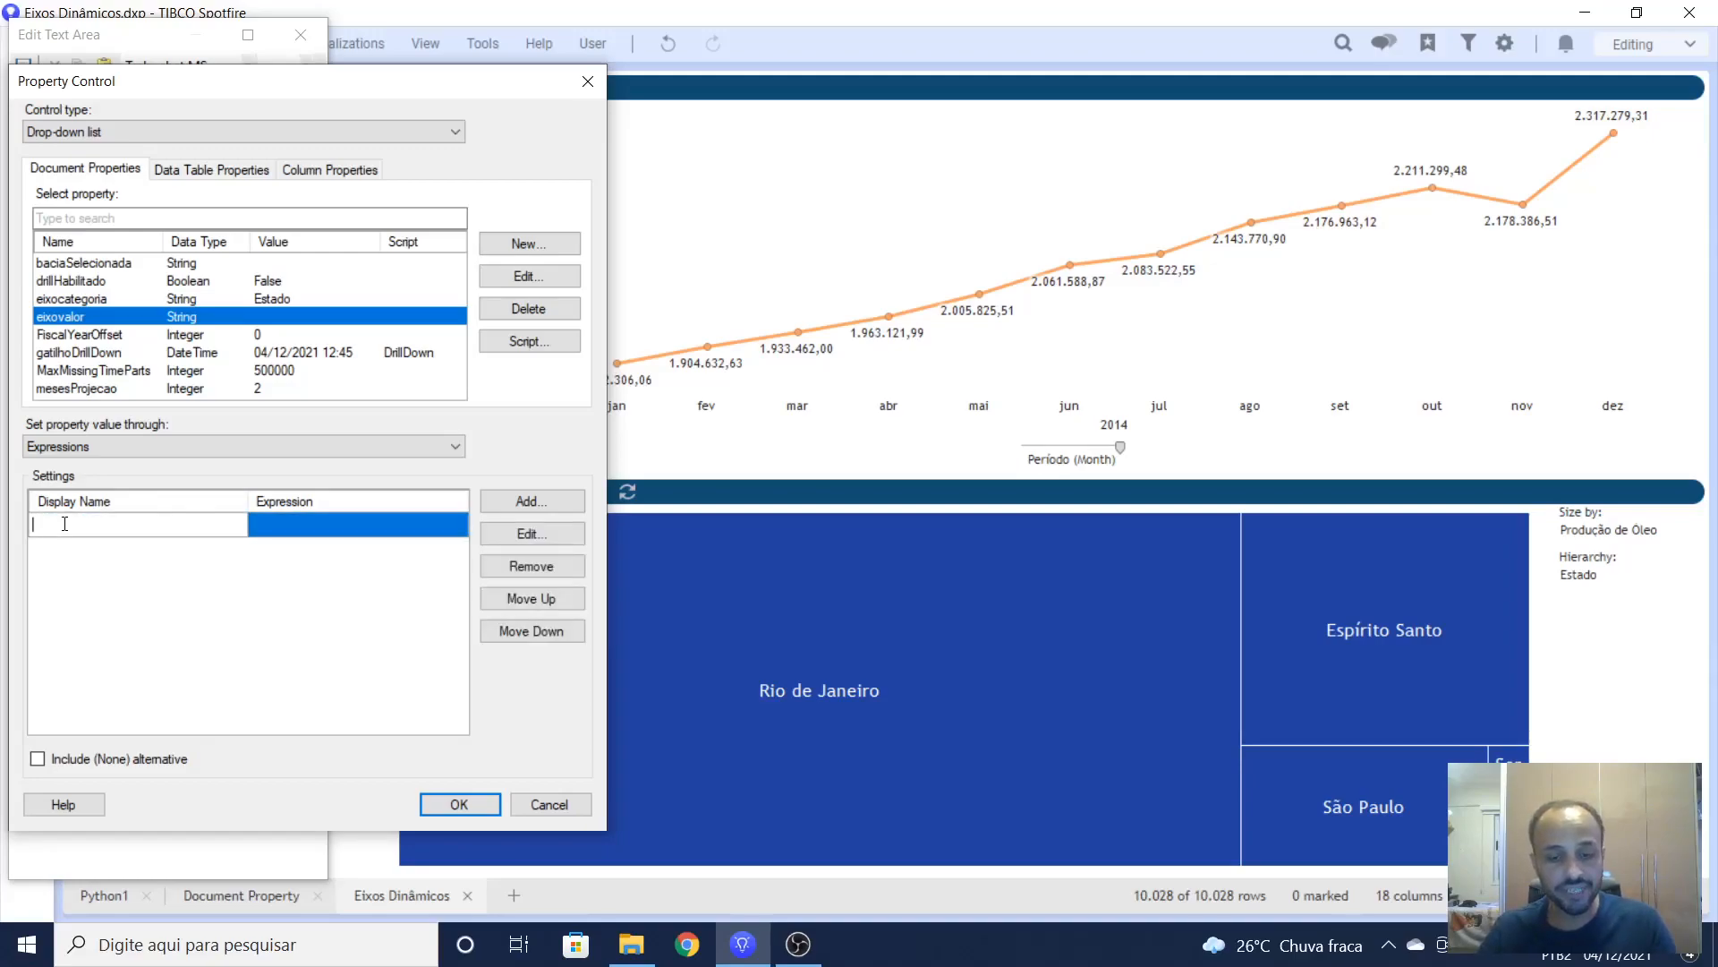
{"action": "type", "text": "S"}
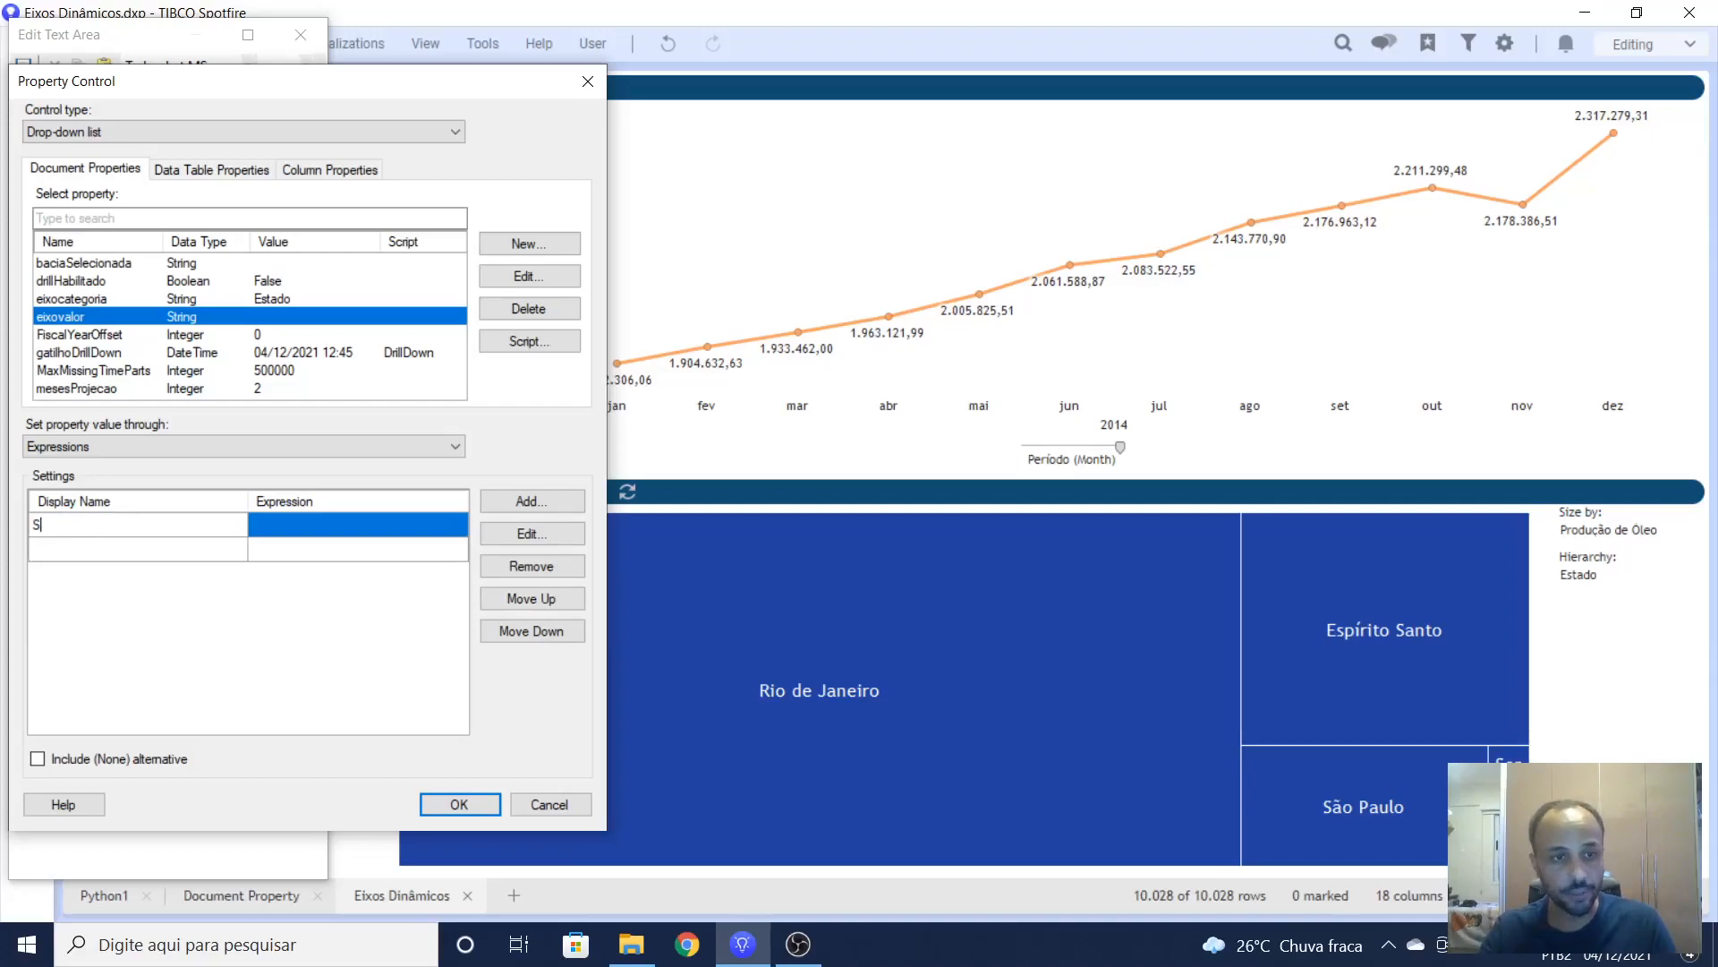
{"action": "key", "text": "BackSpace"}
{"action": "type", "text": "P"}
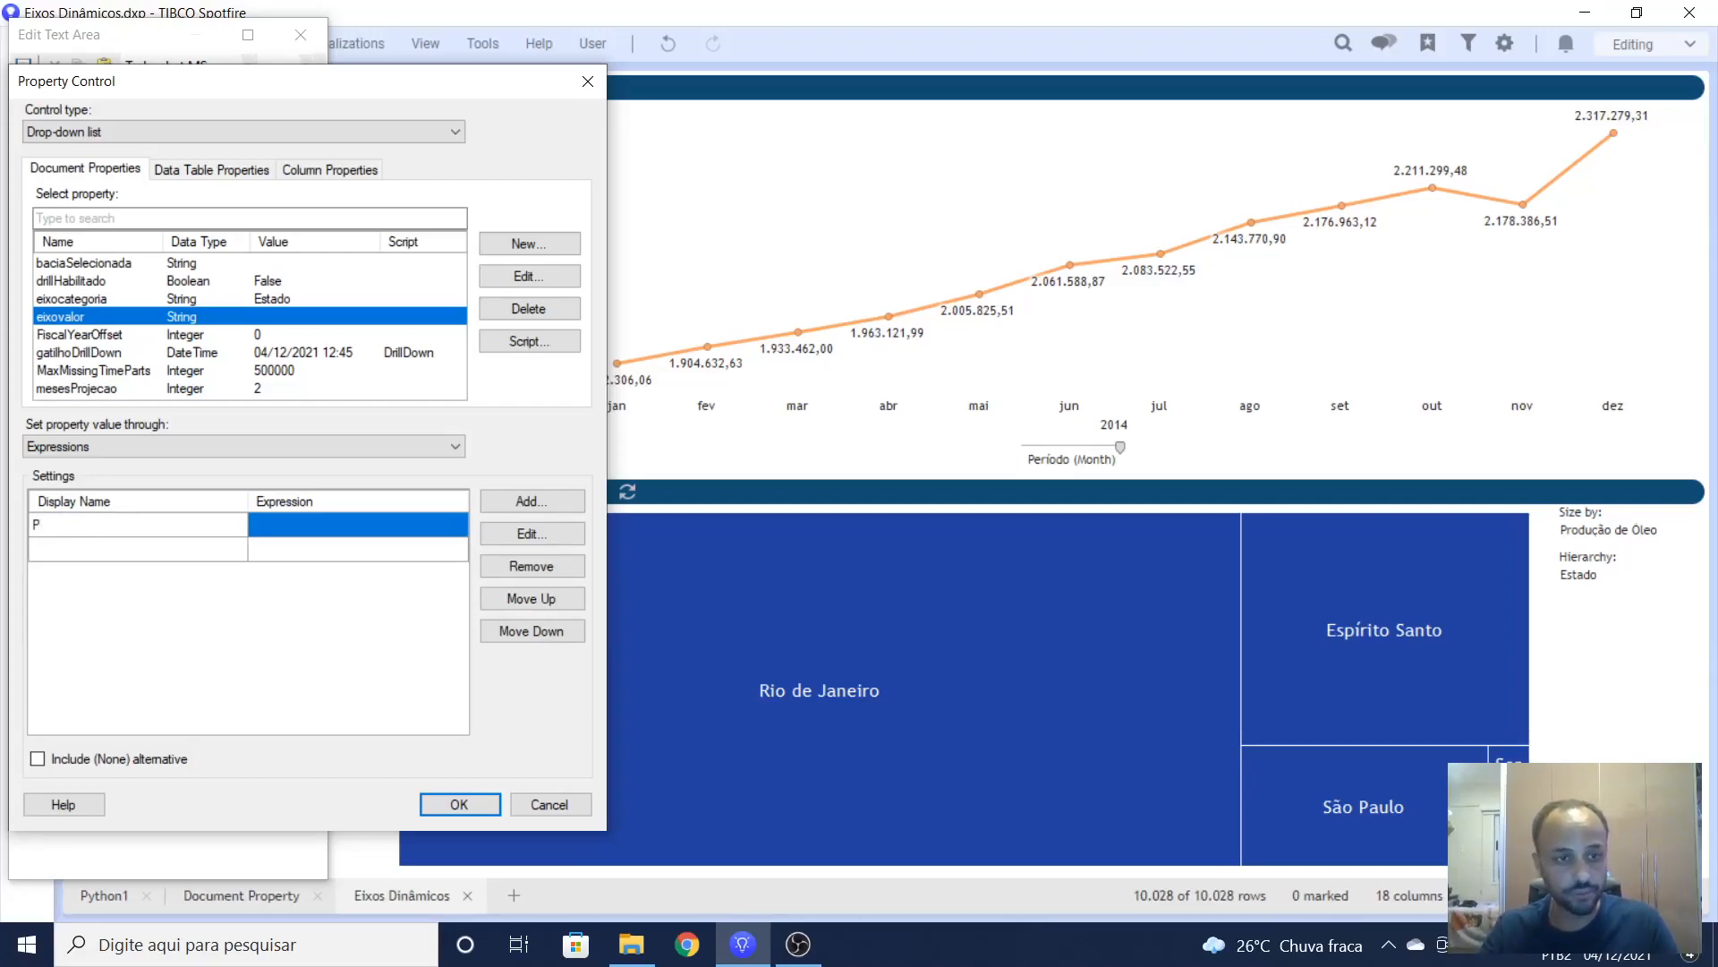
{"action": "type", "text": "rodução de Óleo"}
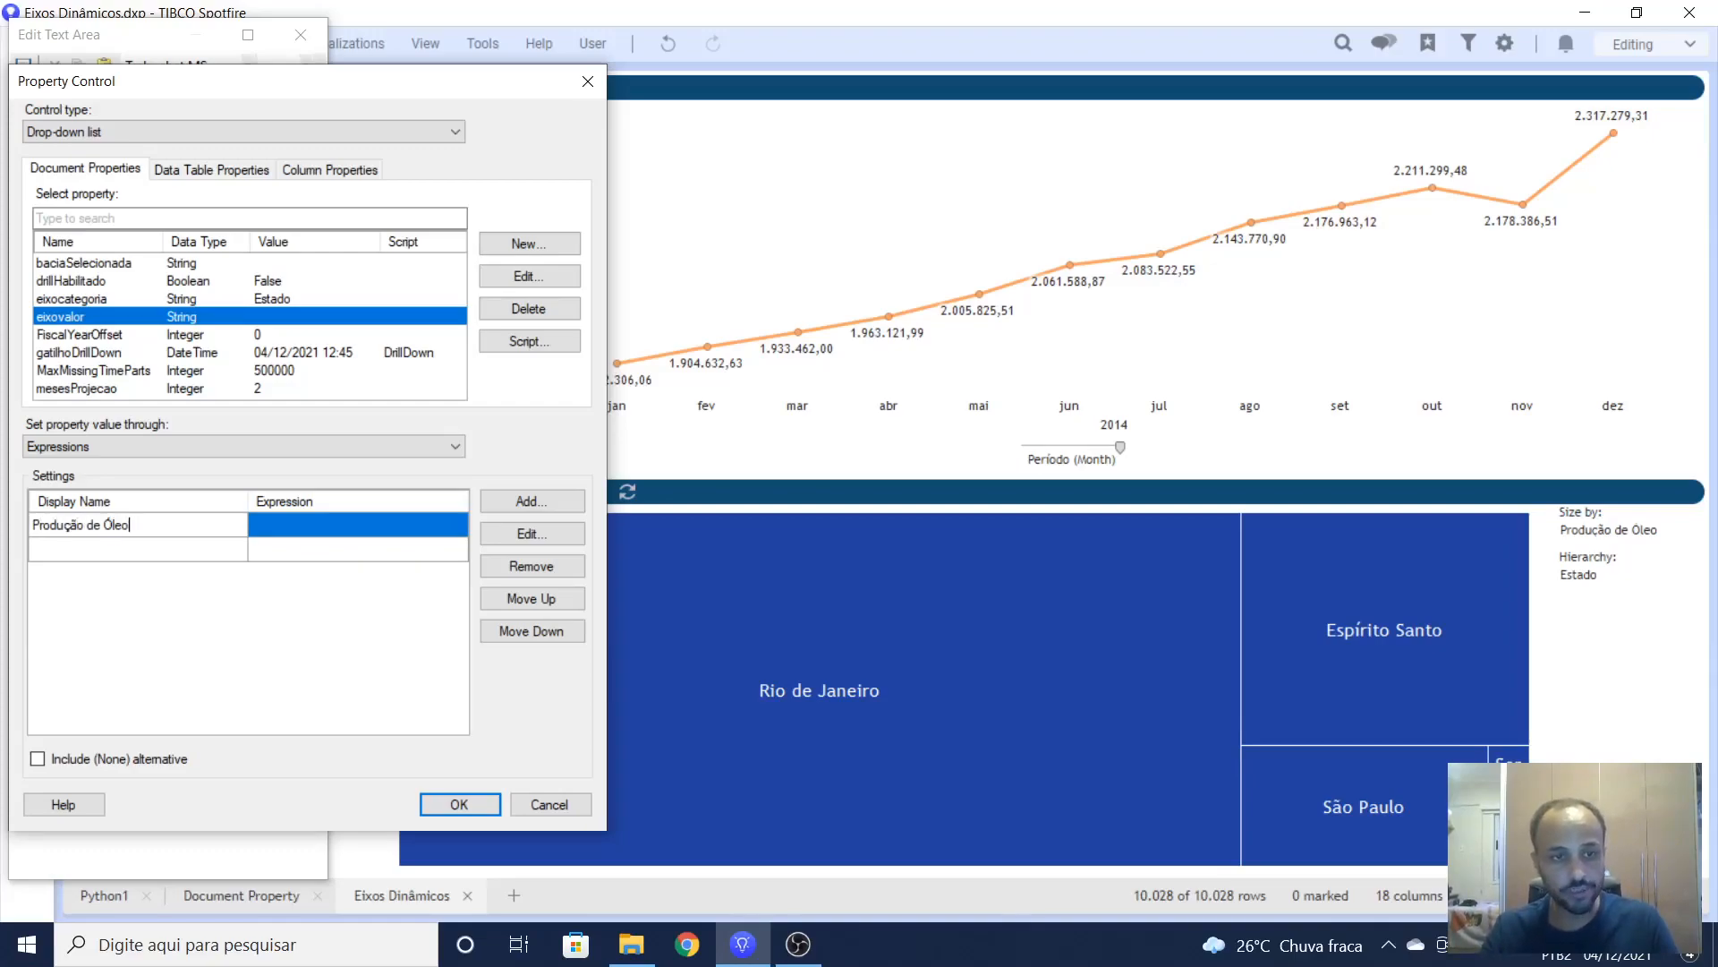
{"action": "left_click", "coordinate": [282, 538]}
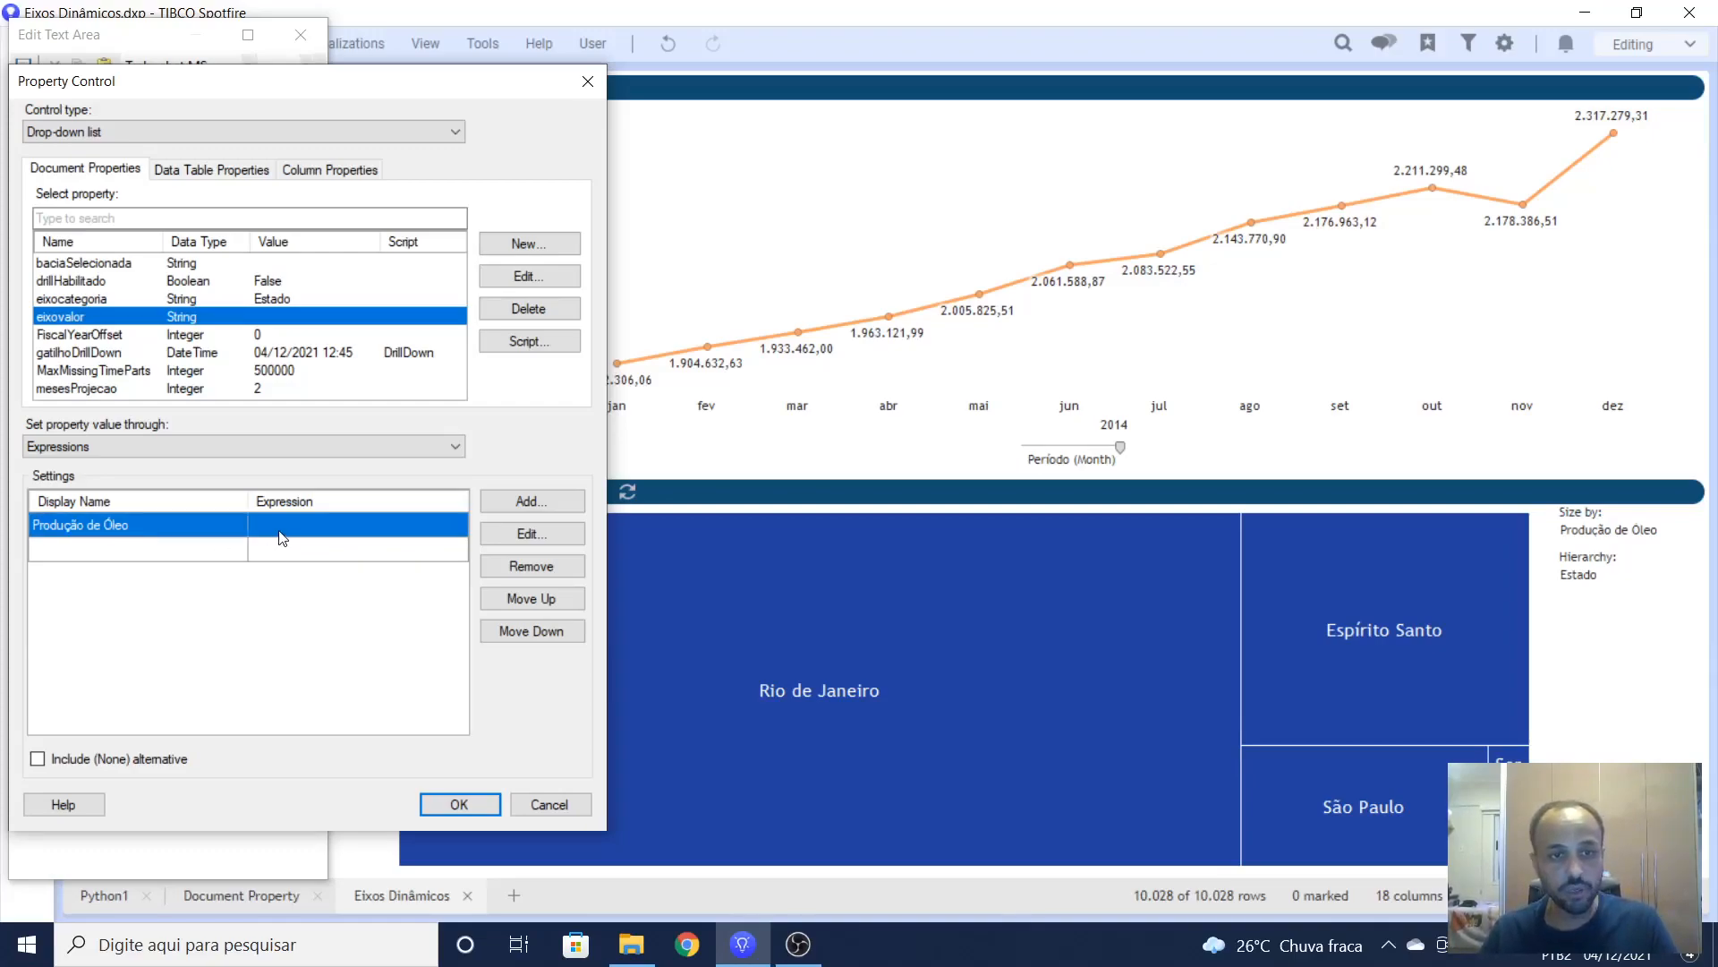
{"action": "left_click", "coordinate": [280, 530]}
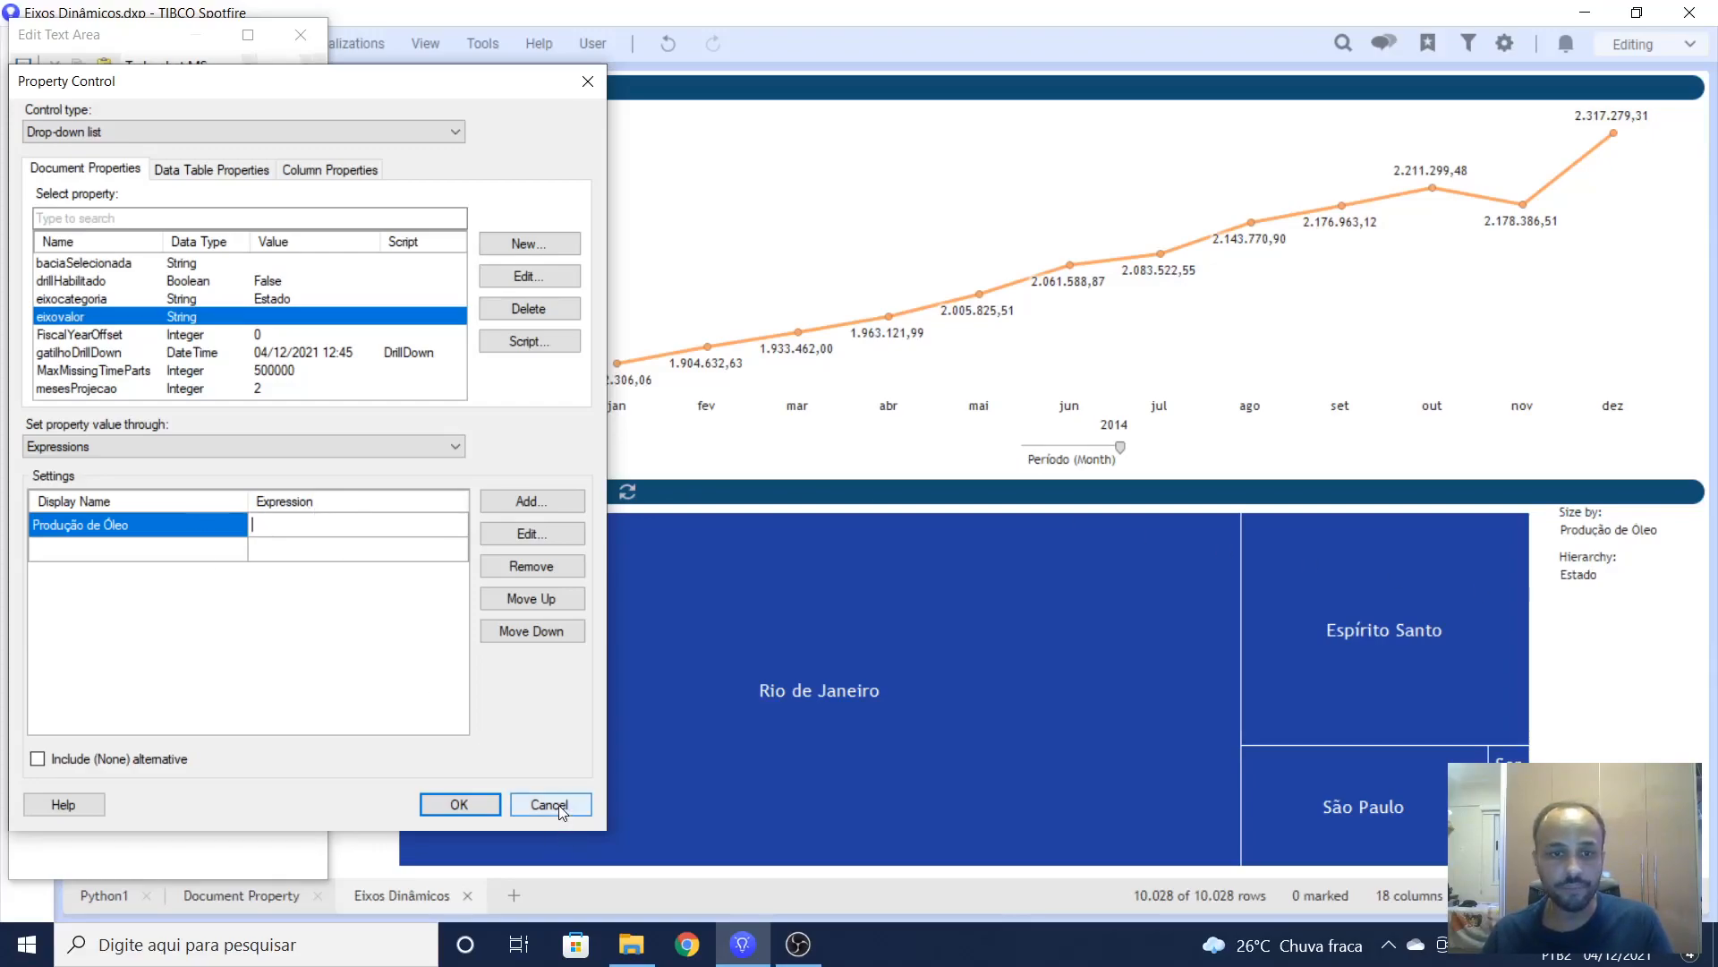
{"action": "left_click", "coordinate": [456, 805]}
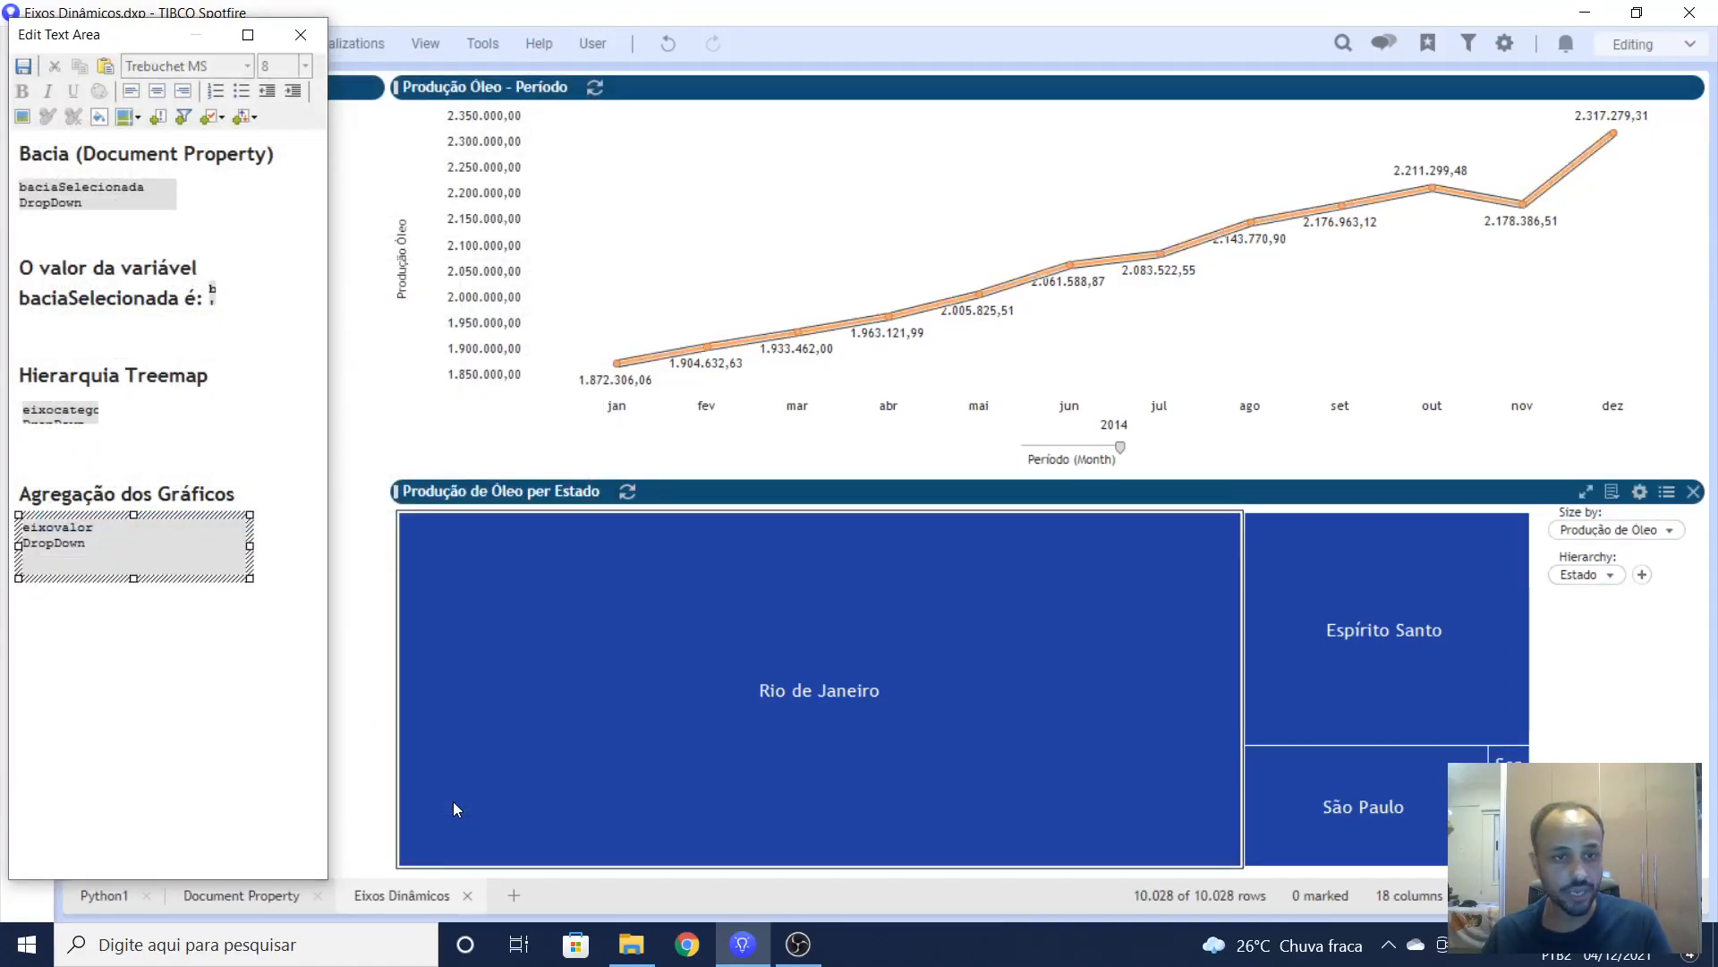
{"action": "left_click", "coordinate": [23, 65]}
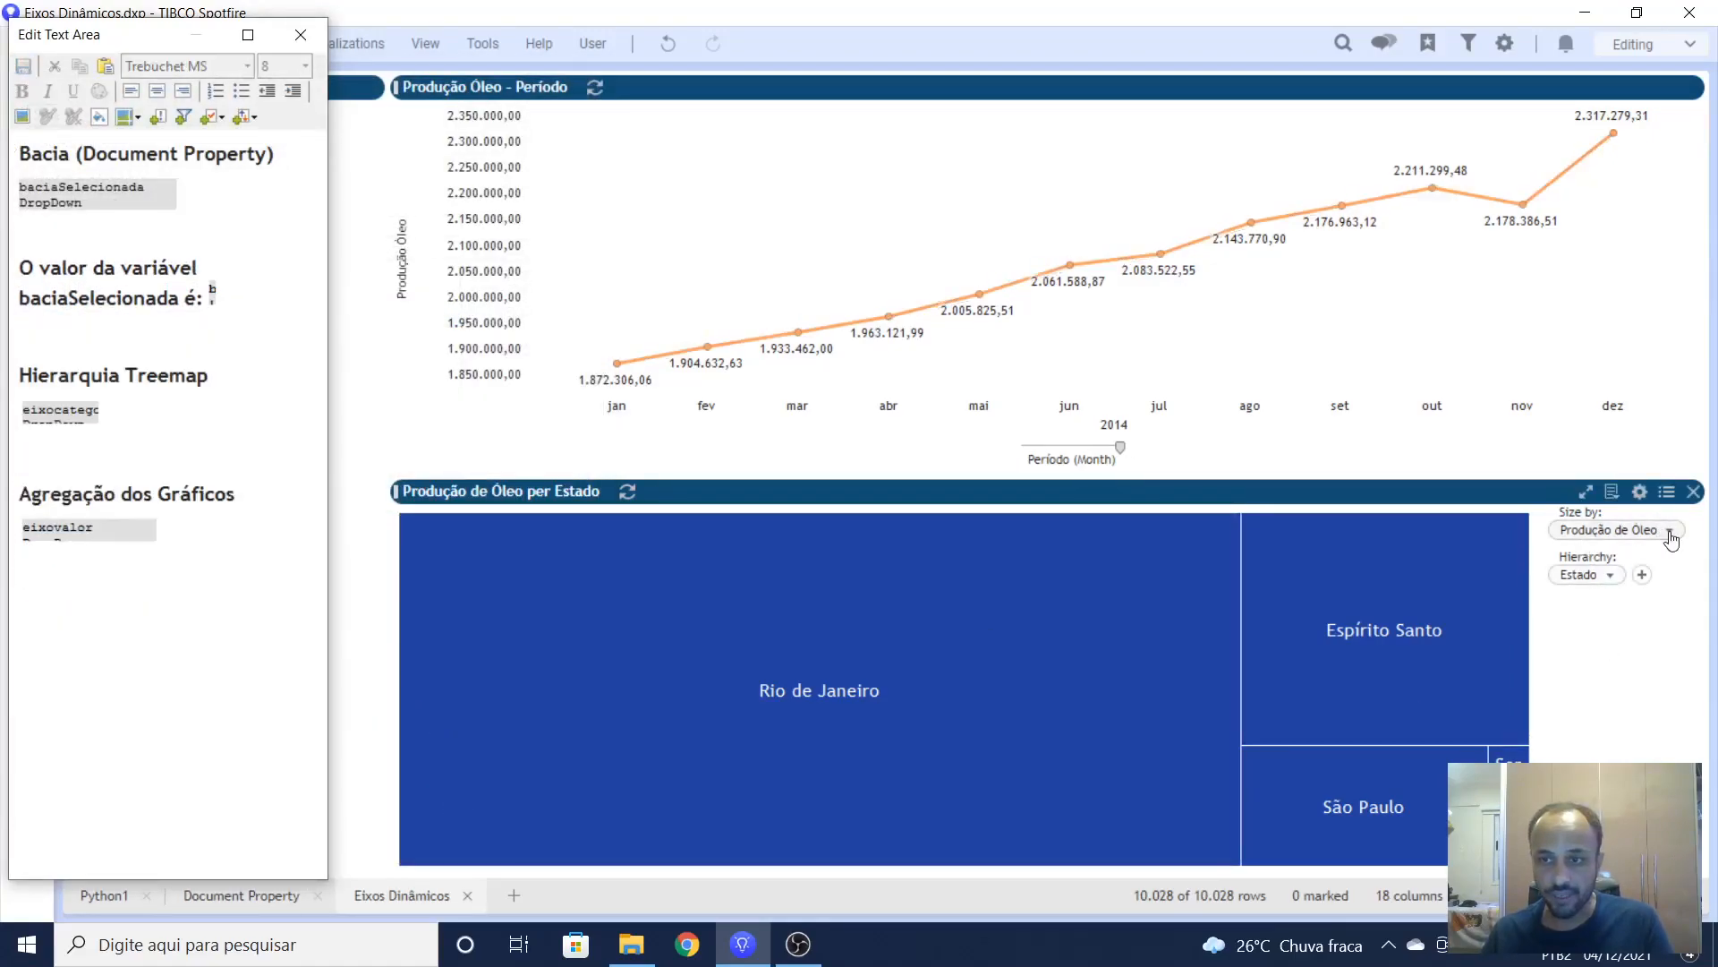
Step: Copy the treemap's full Size by expression for Produção de Óleo without changing the axis
{"action": "left_click", "coordinate": [1670, 532]}
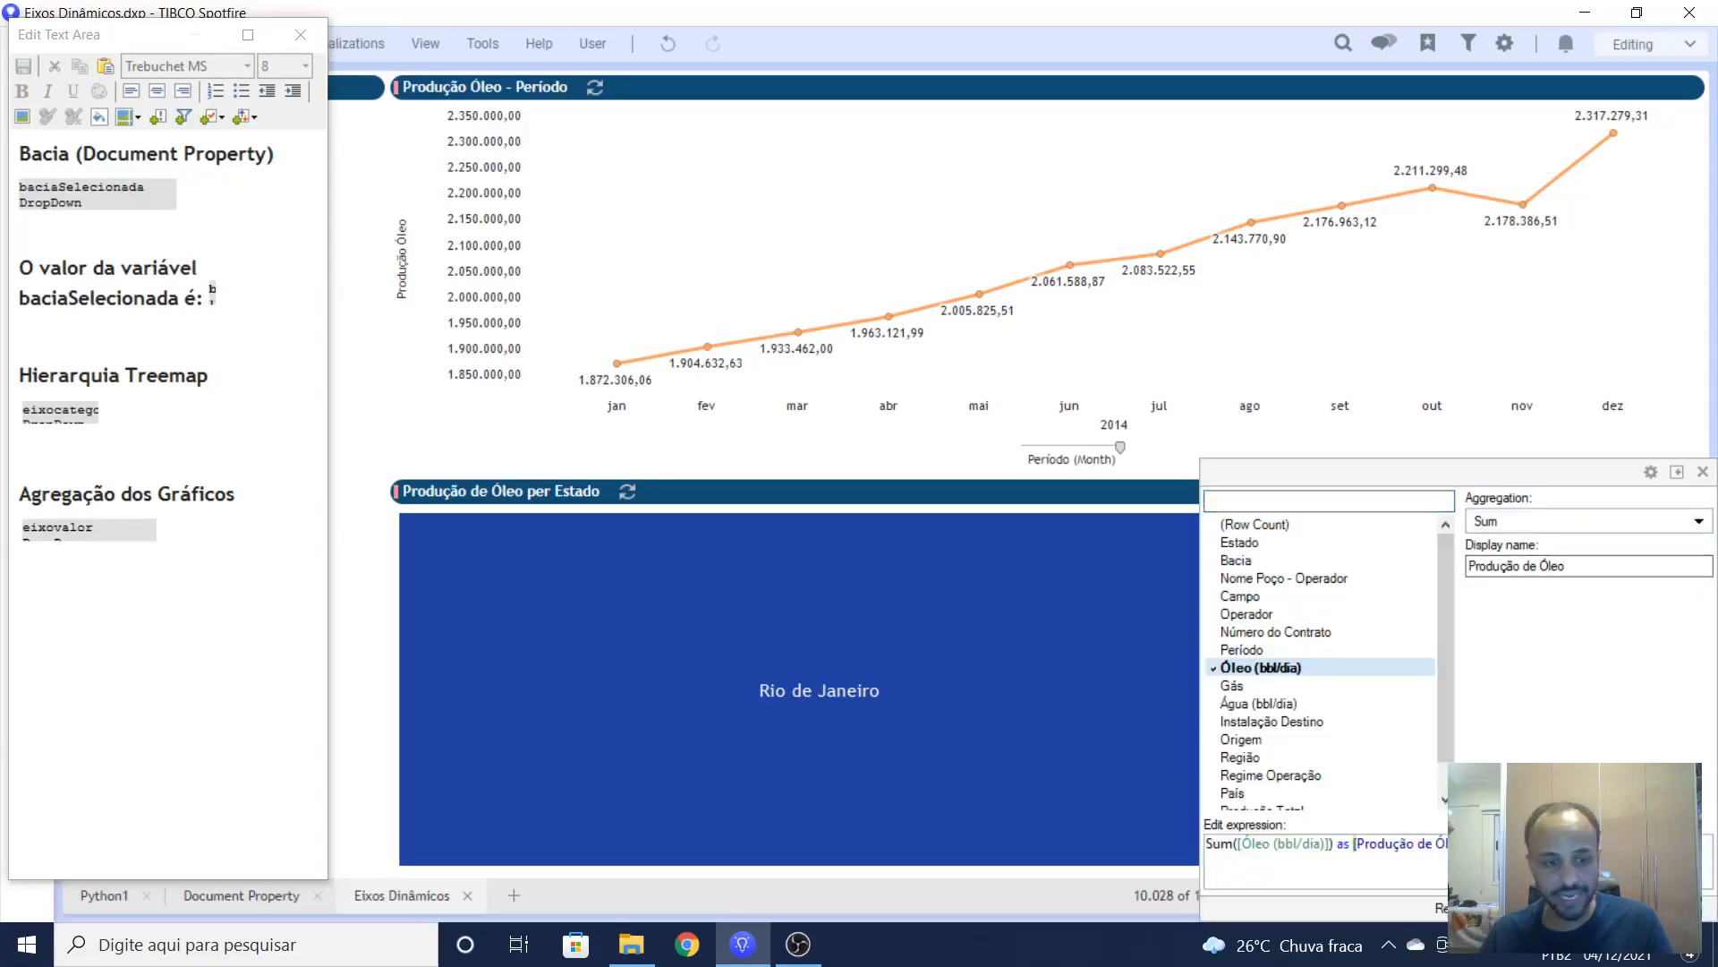
{"action": "key", "text": "ctrl+a"}
{"action": "key", "text": "ctrl+c"}
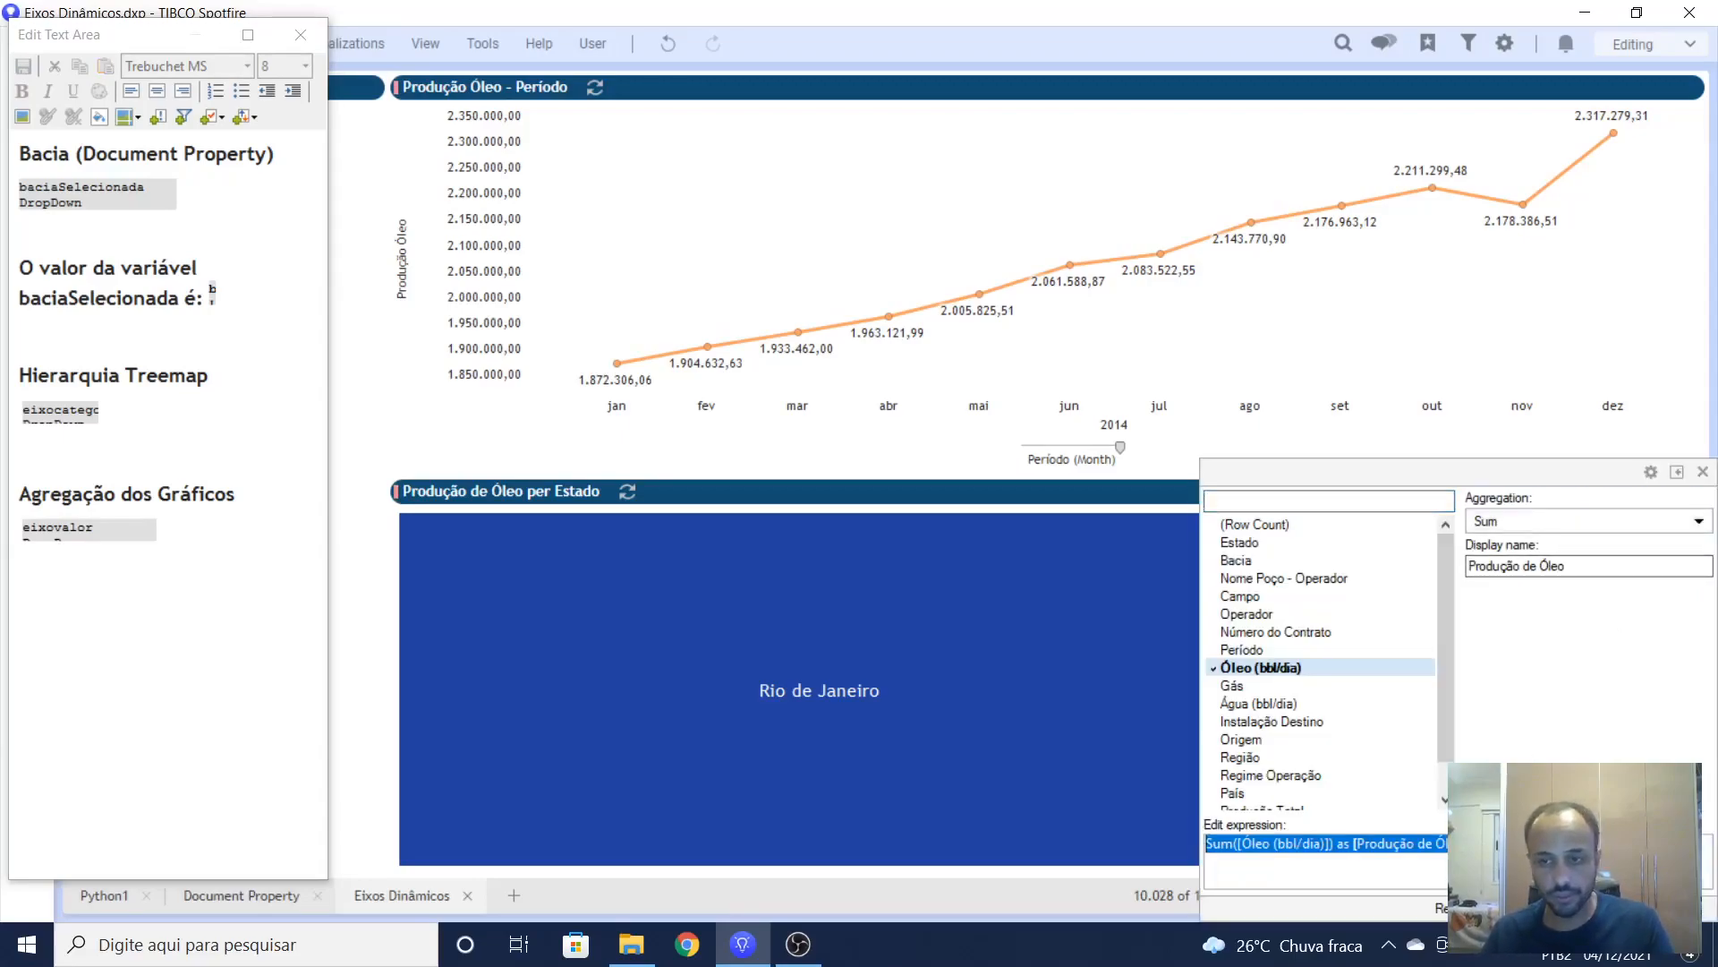
{"action": "left_click", "coordinate": [1703, 472]}
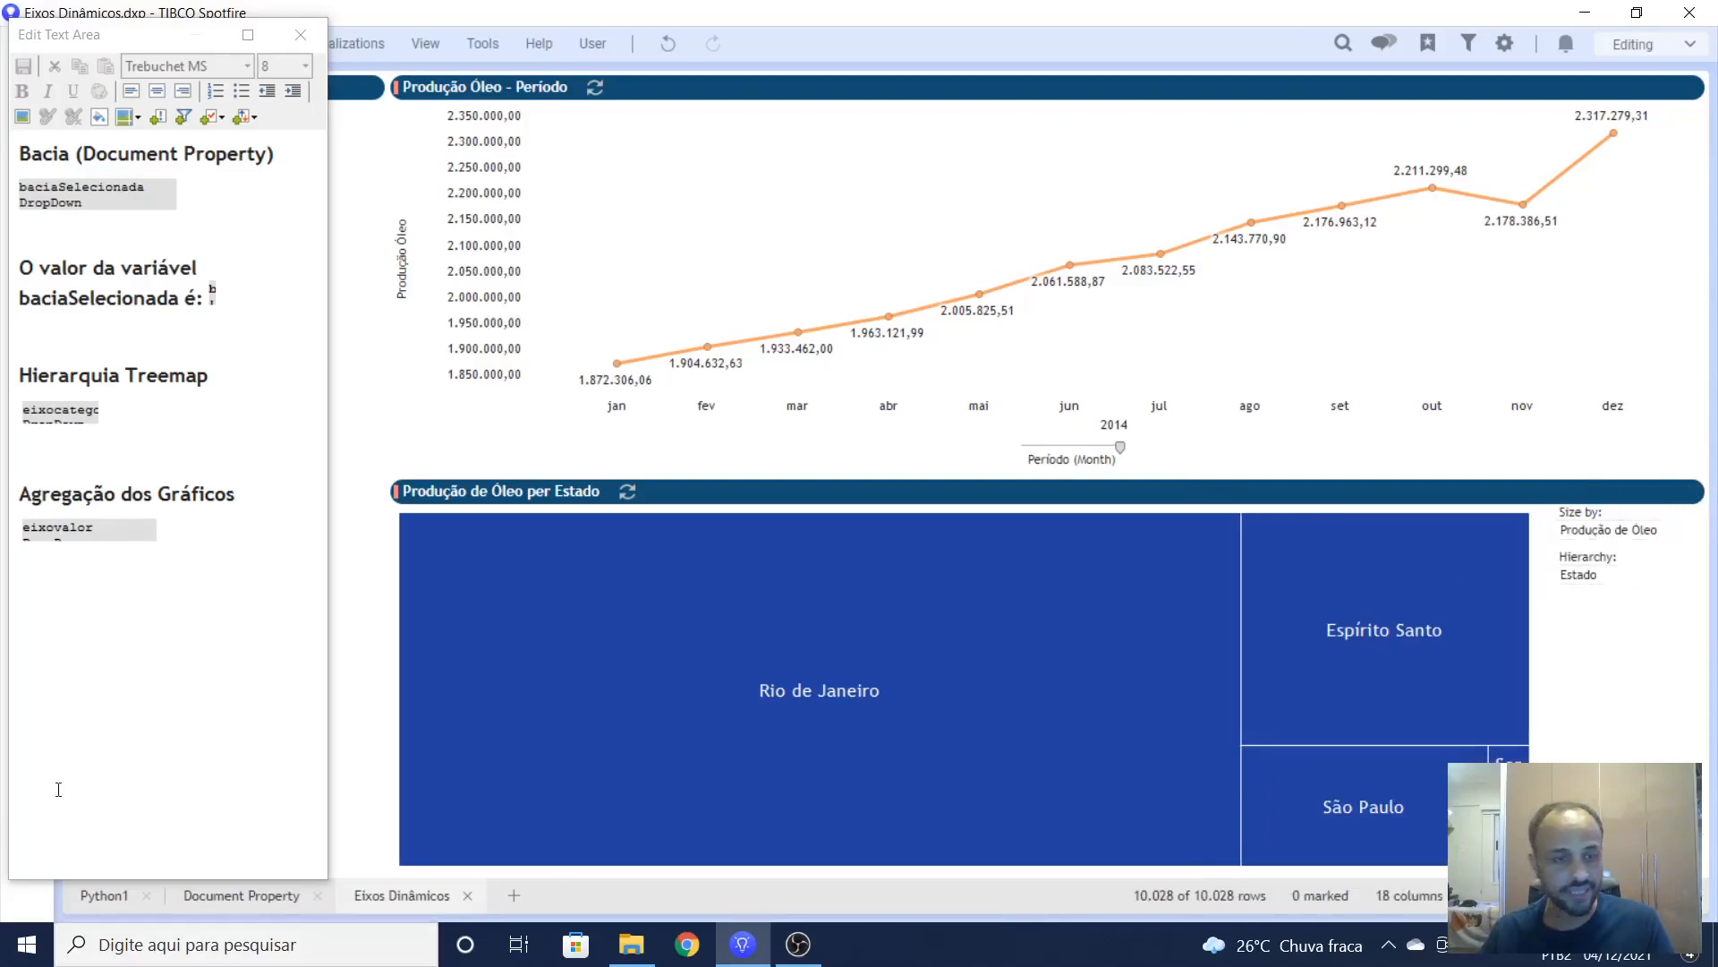
Step: Edit the eixovalor drop-down control and paste Sum([Óleo (bbl/dia)]) as [Produção de Óleo] as the Produção de Óleo entry's expression
{"action": "left_click", "coordinate": [101, 535]}
{"action": "right_click", "coordinate": [101, 535]}
{"action": "left_click", "coordinate": [162, 565]}
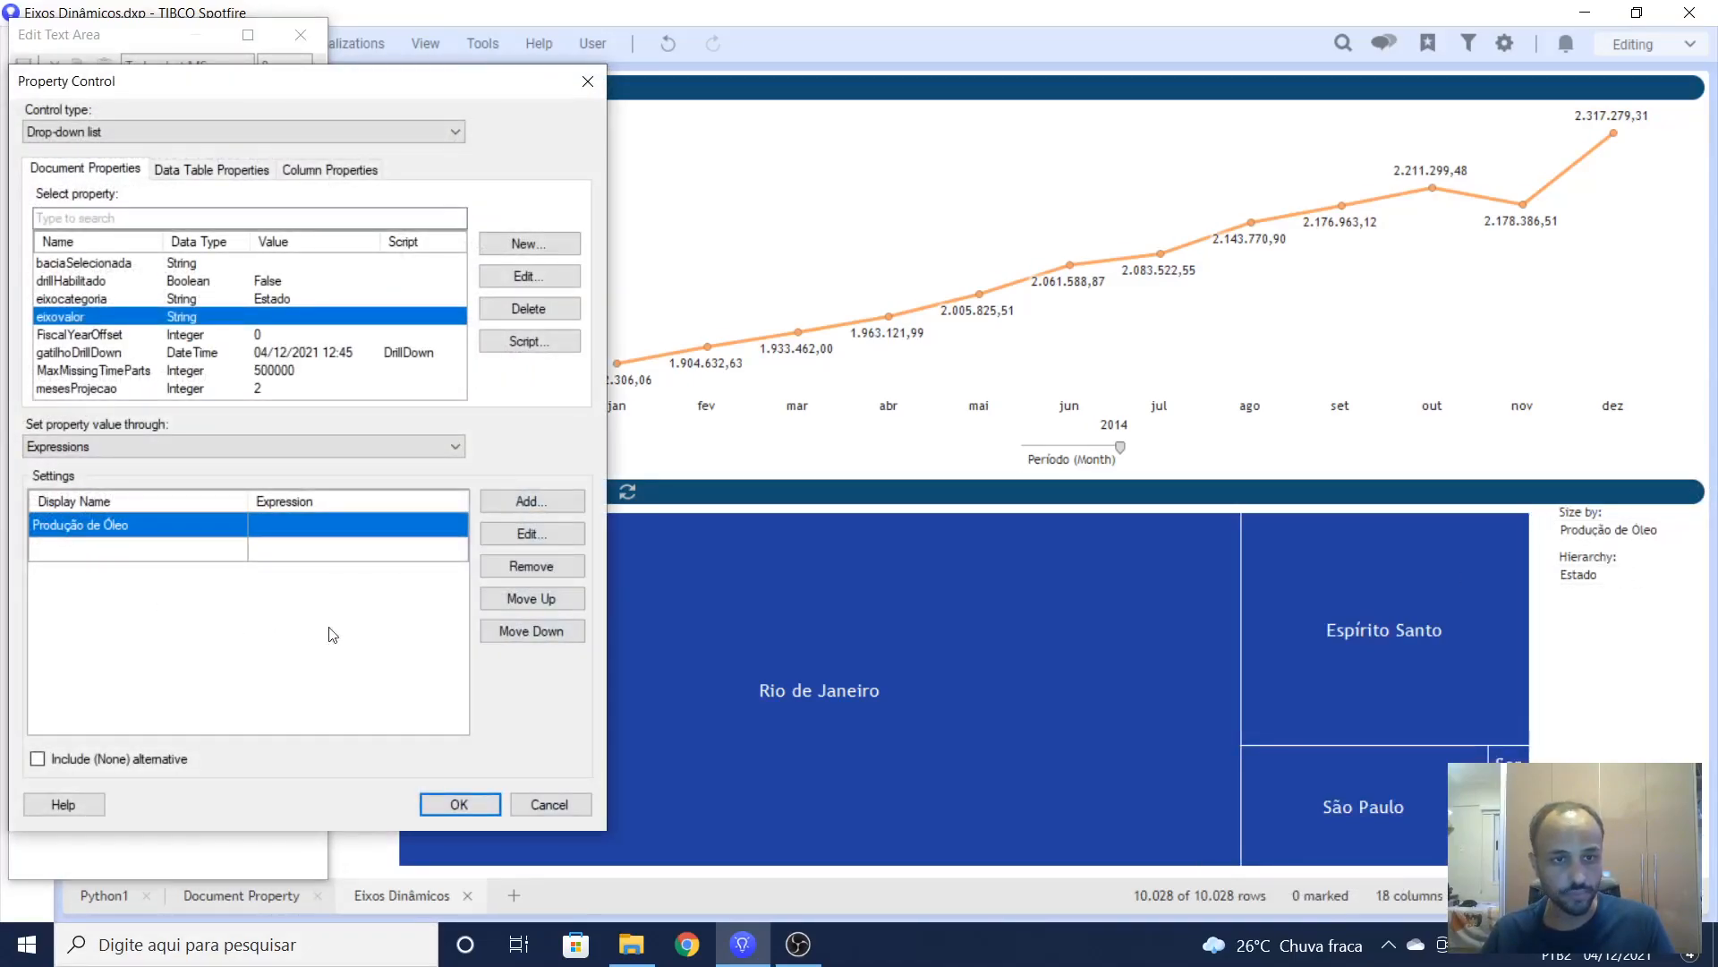
{"action": "left_click", "coordinate": [327, 527]}
{"action": "key", "text": "ctrl+v"}
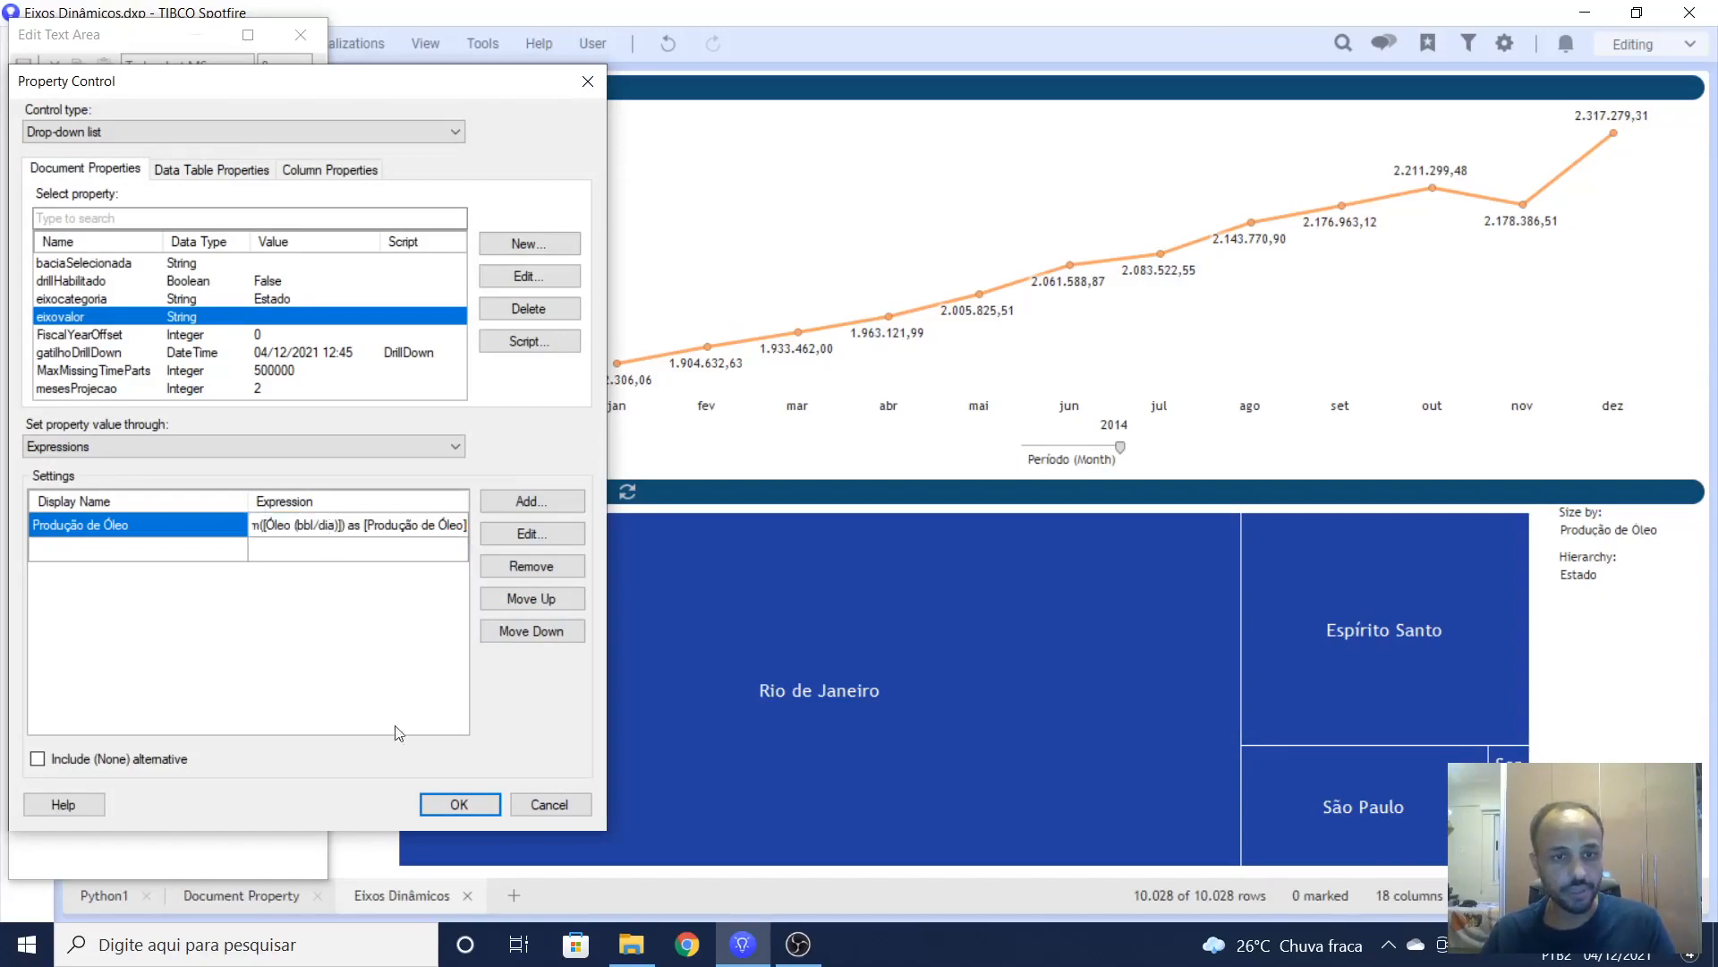
{"action": "left_click", "coordinate": [459, 804]}
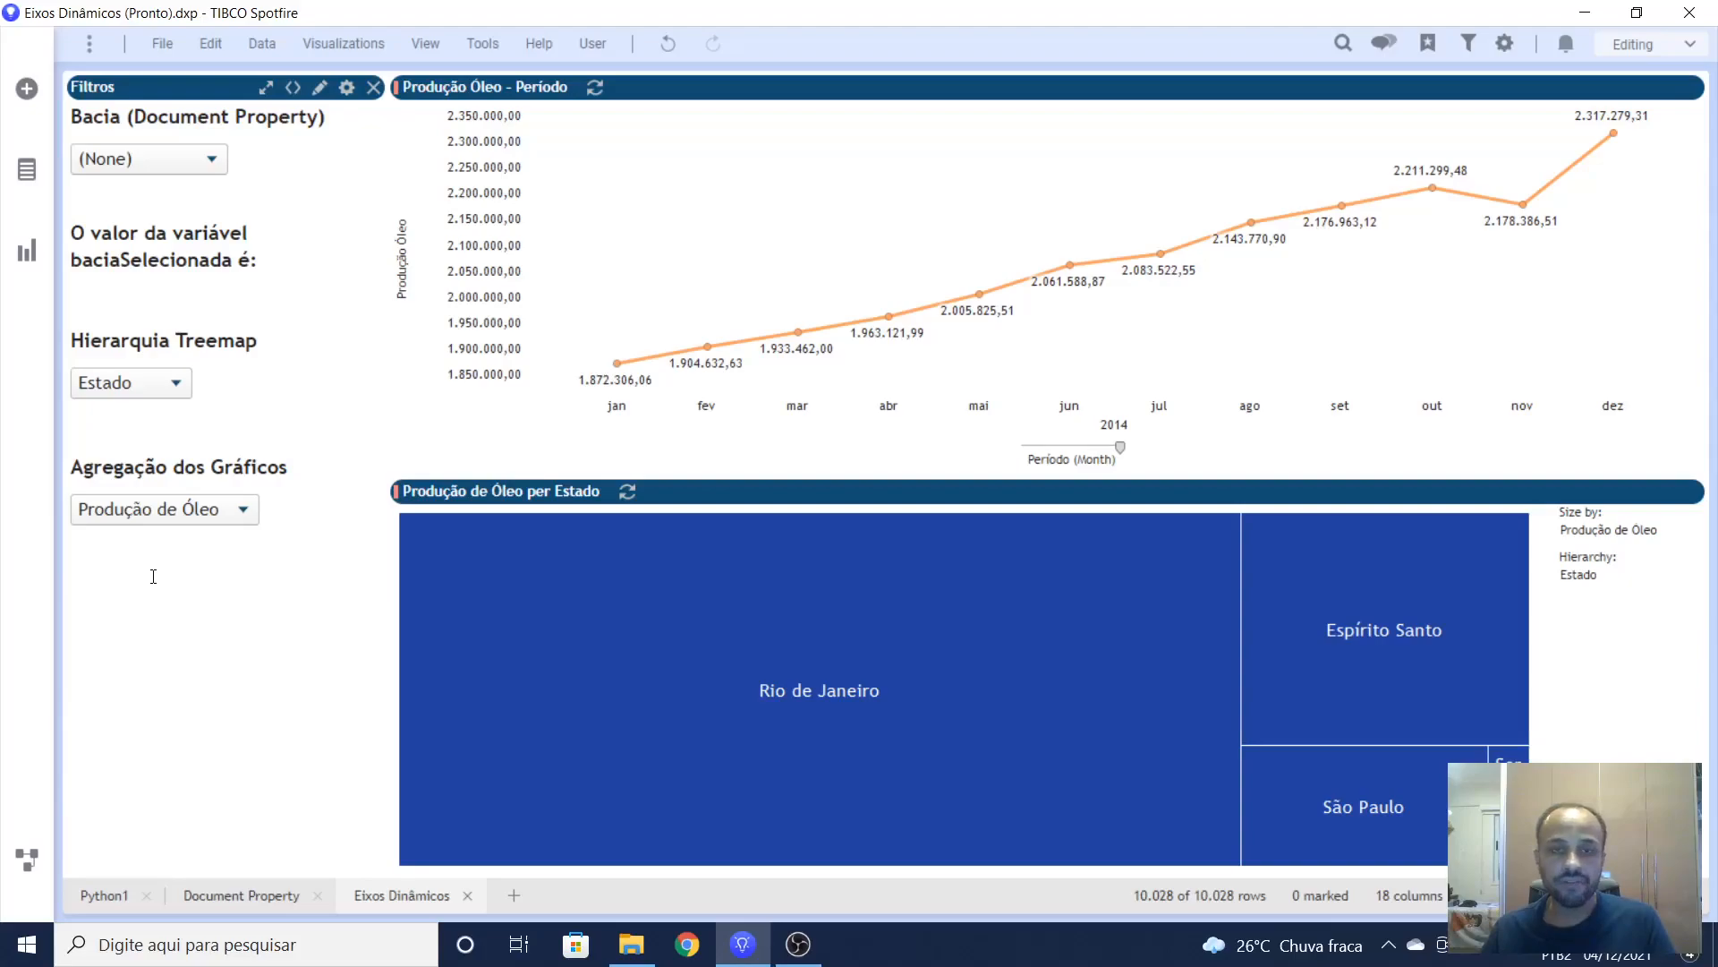
Step: Reopen the eixovalor drop-down control from the Filtros text area and review its display names and expressions
{"action": "right_click", "coordinate": [147, 574]}
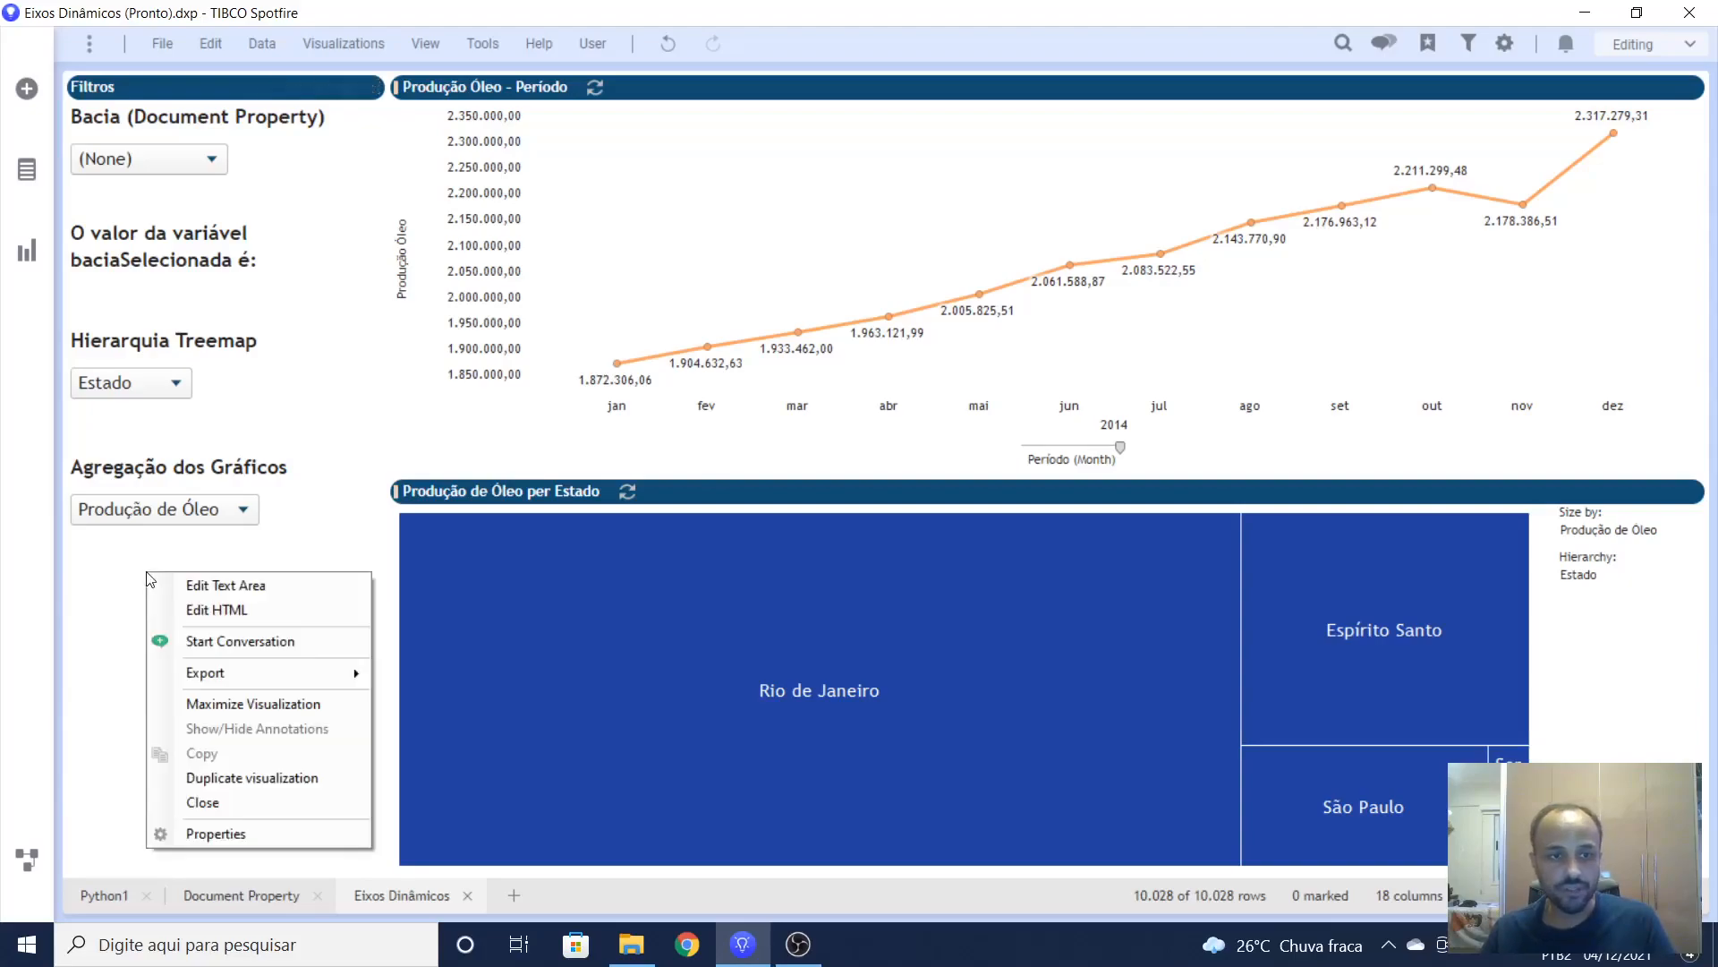
{"action": "left_click", "coordinate": [215, 585]}
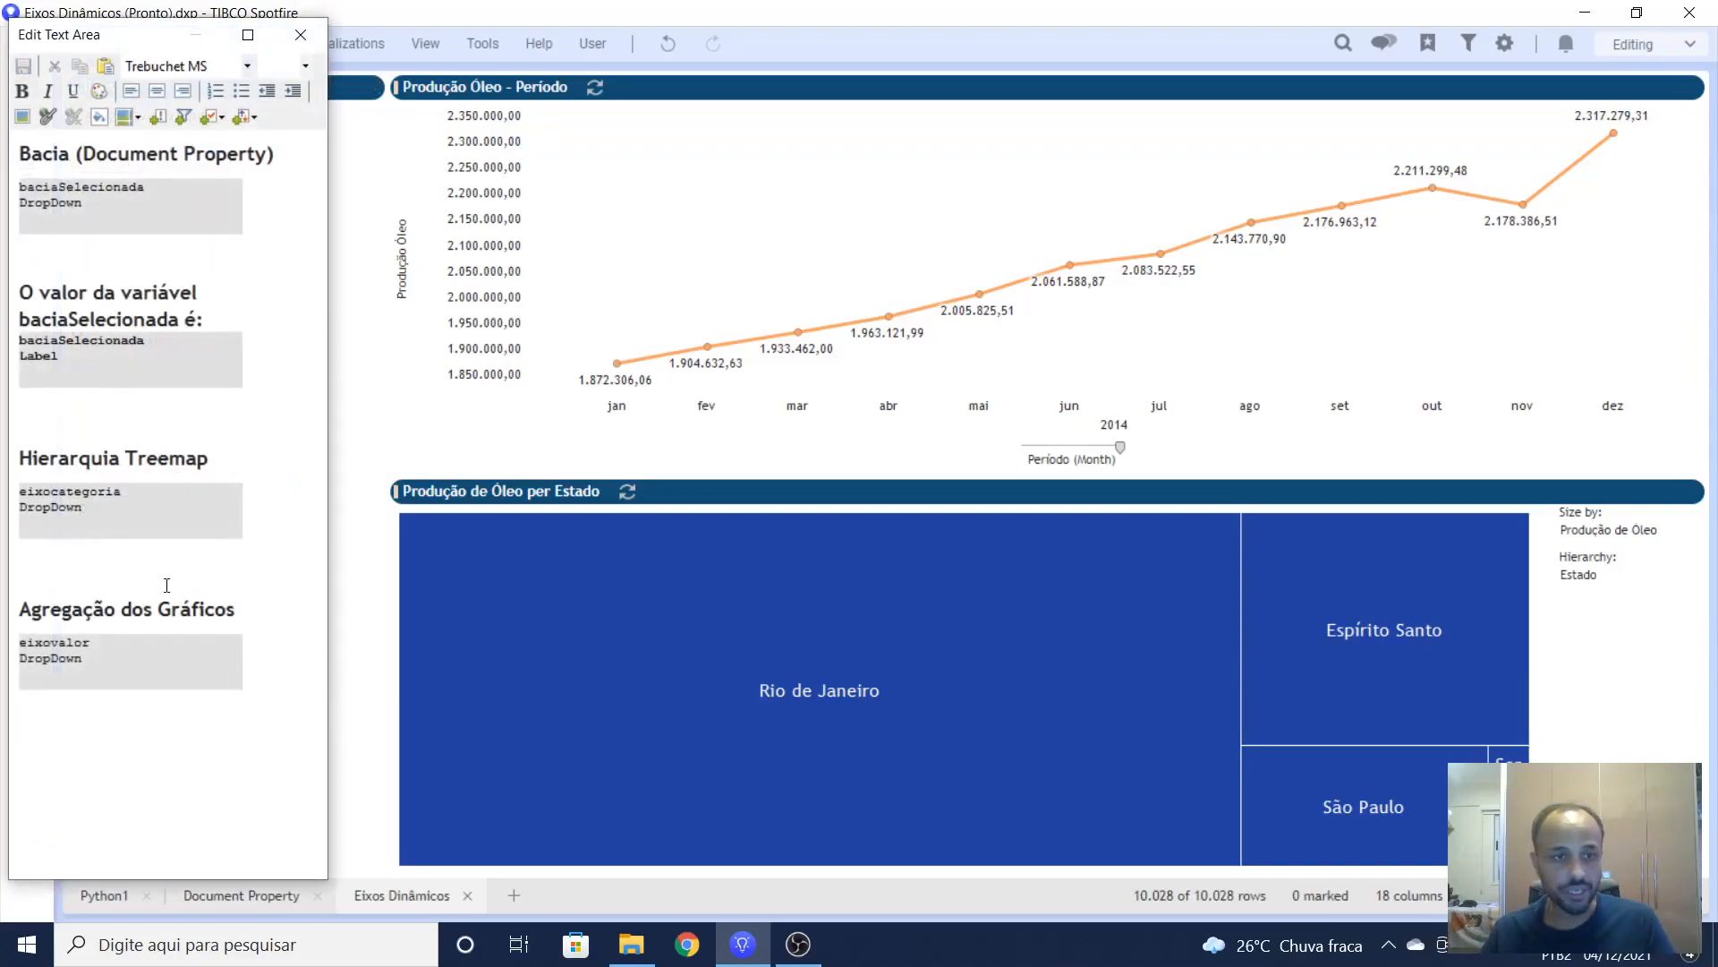
{"action": "right_click", "coordinate": [101, 652]}
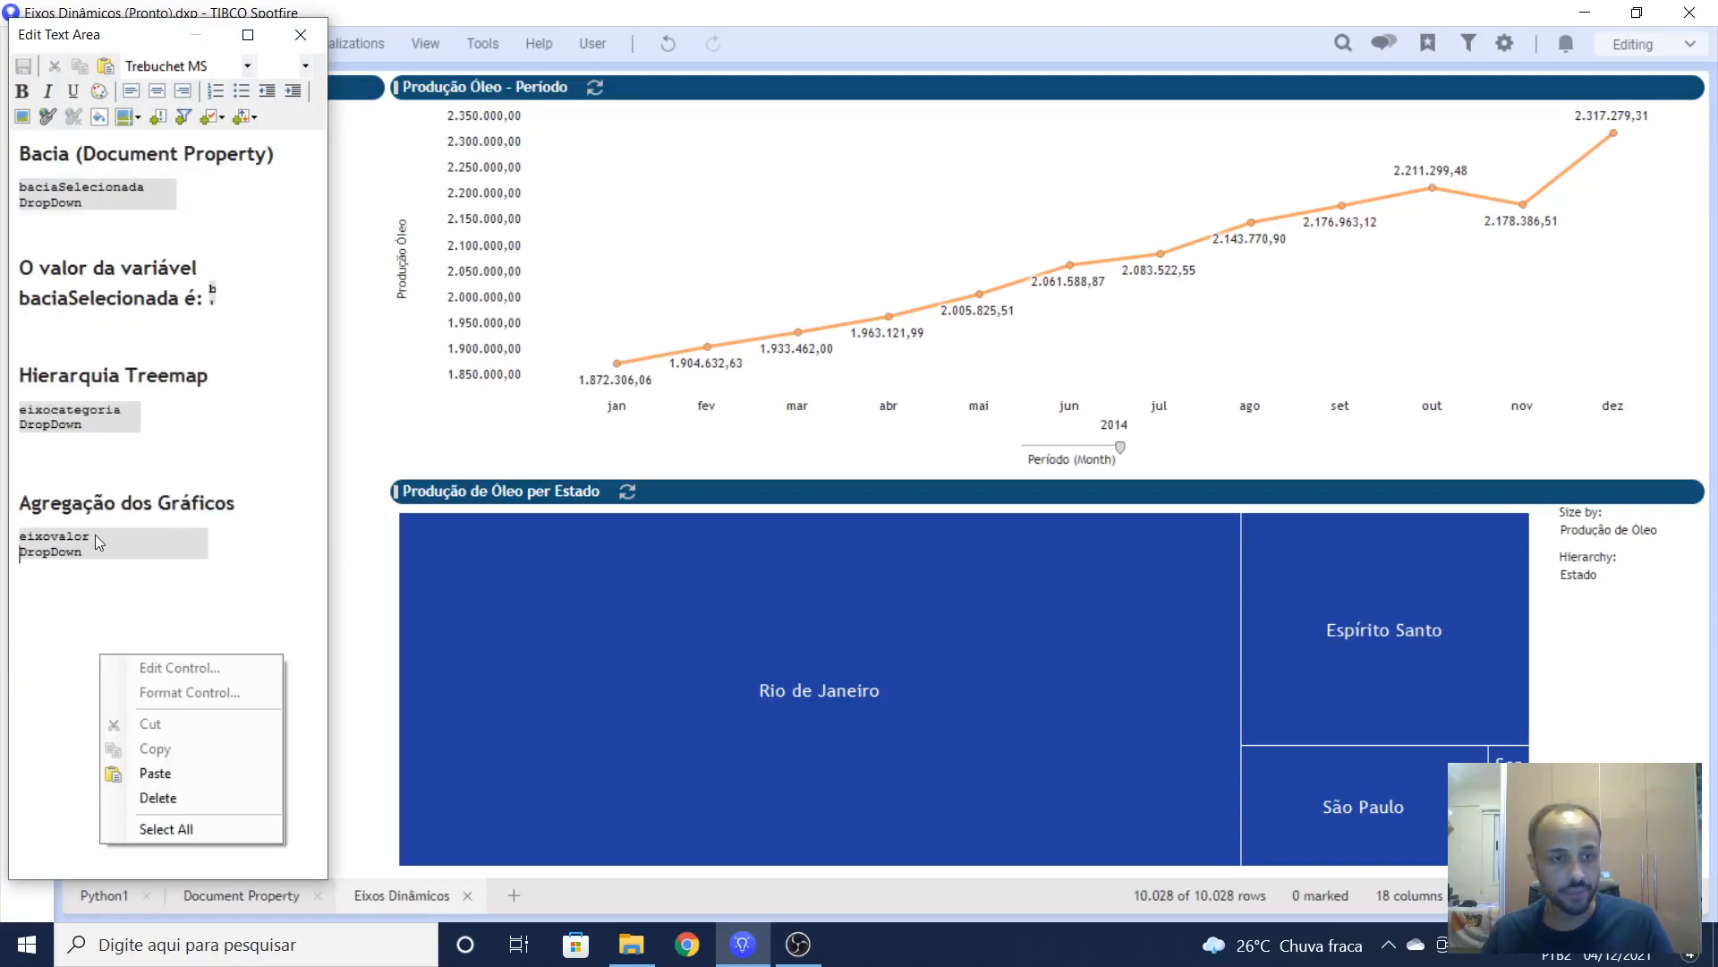
{"action": "right_click", "coordinate": [85, 538]}
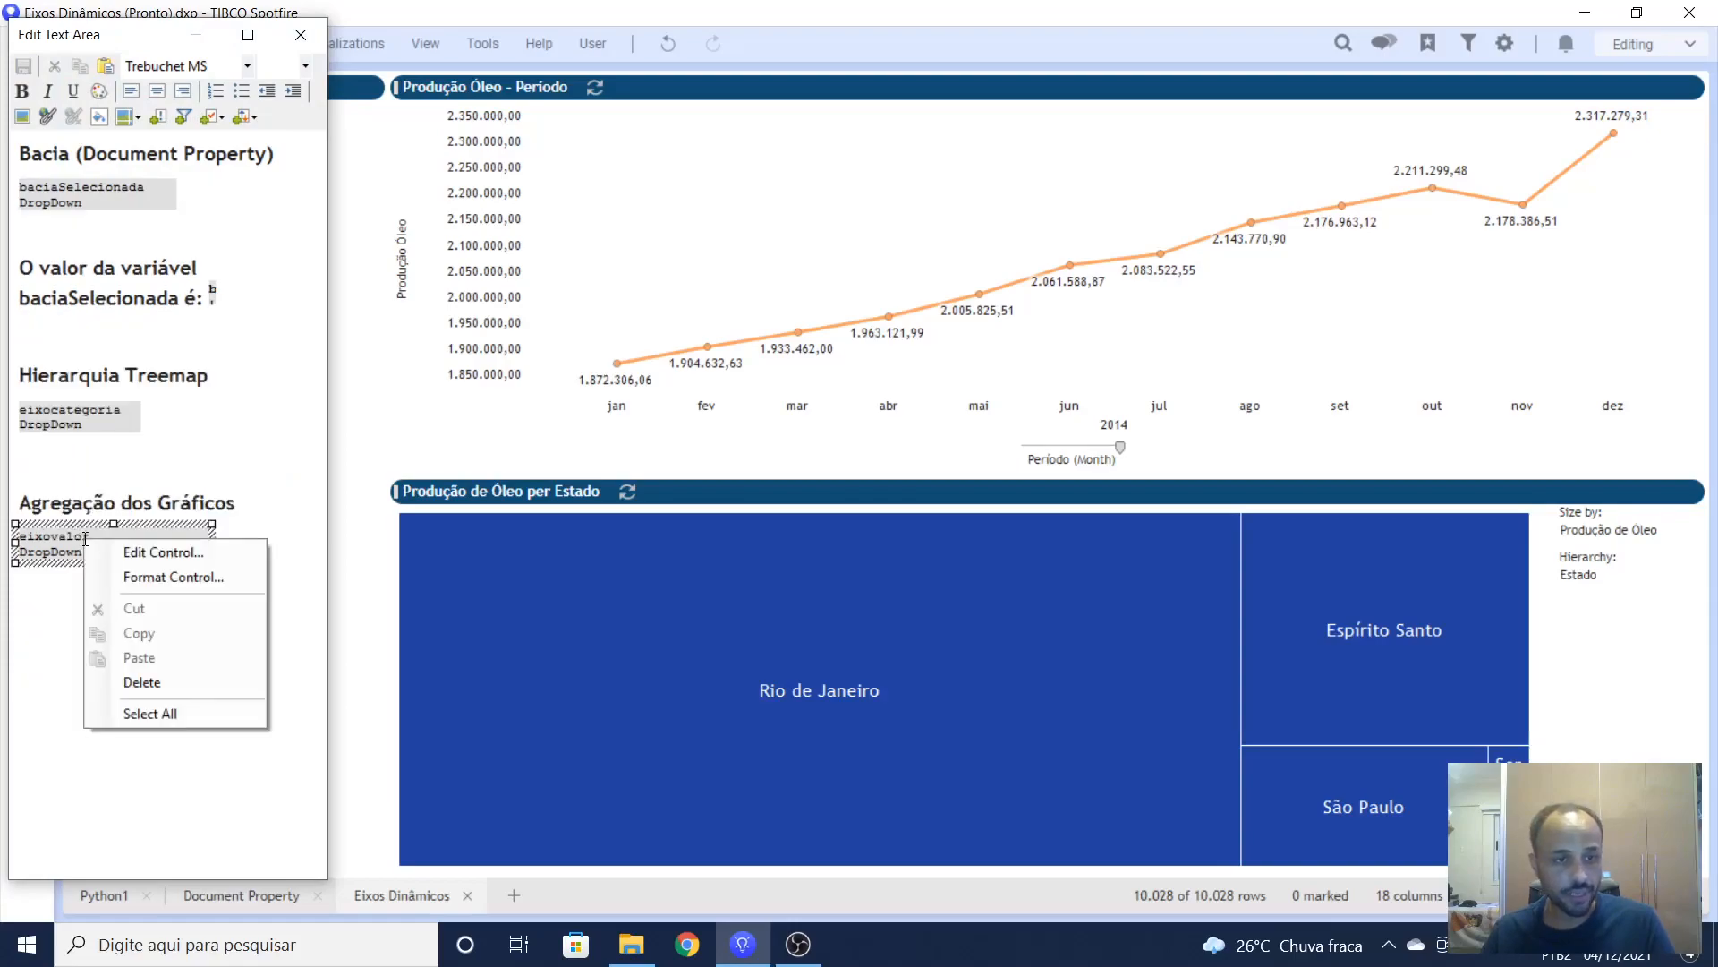
{"action": "left_click", "coordinate": [136, 555]}
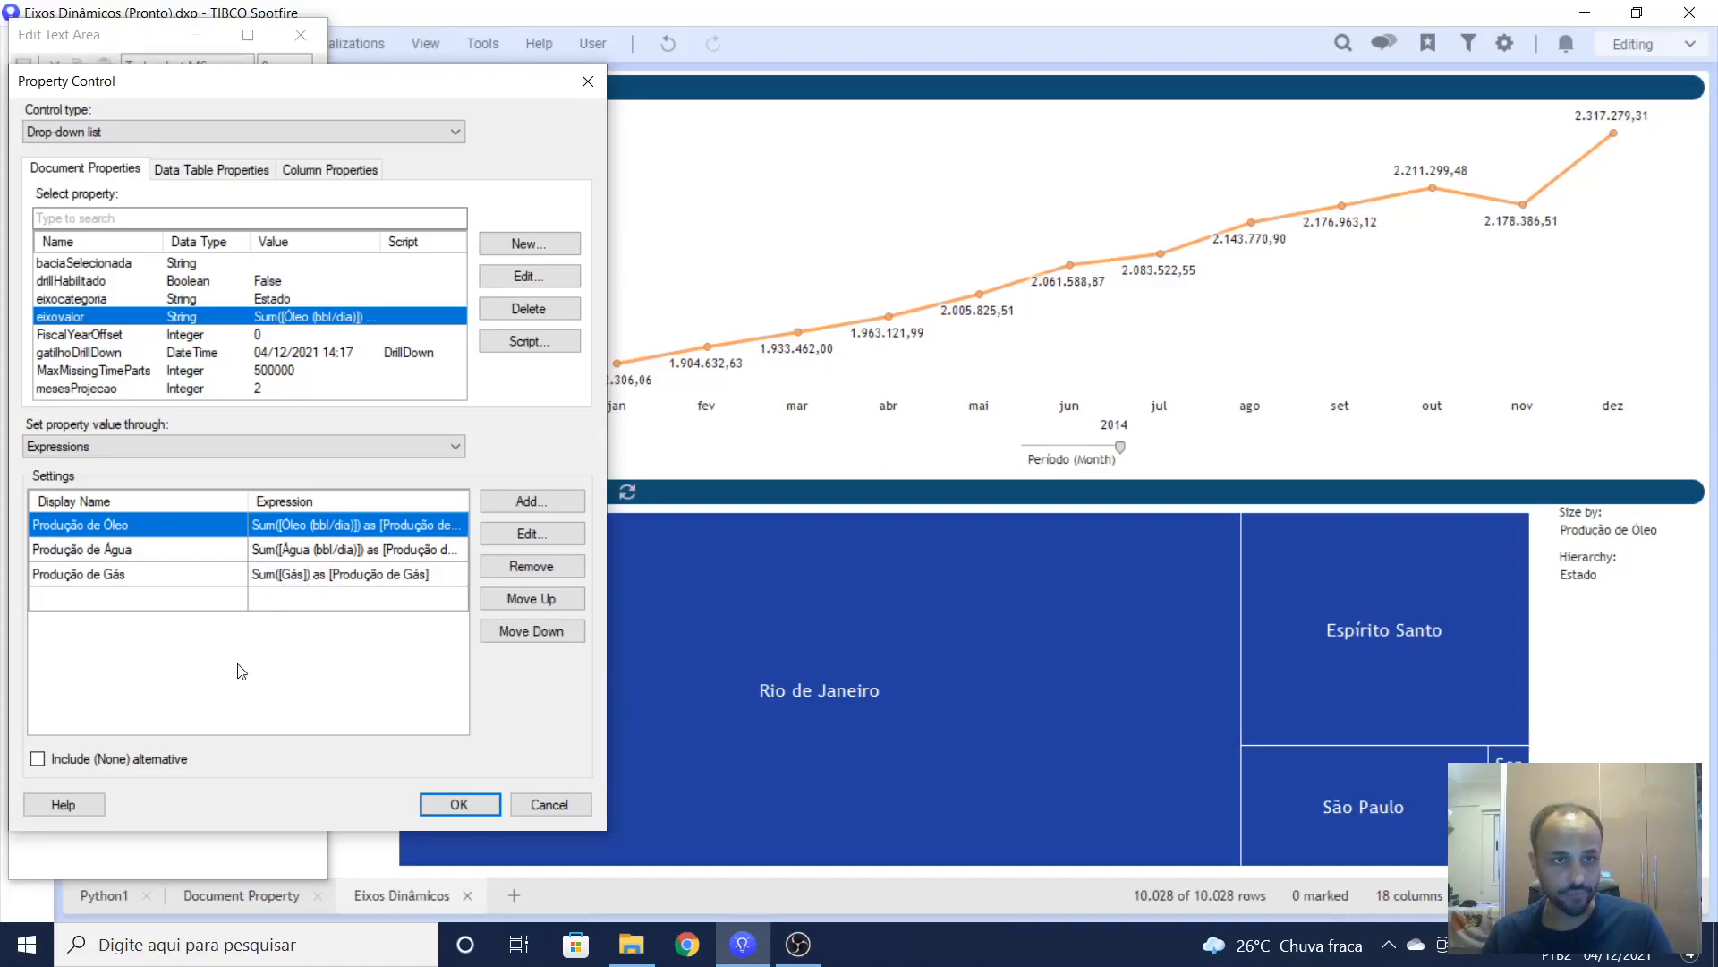
{"action": "left_click", "coordinate": [55, 299]}
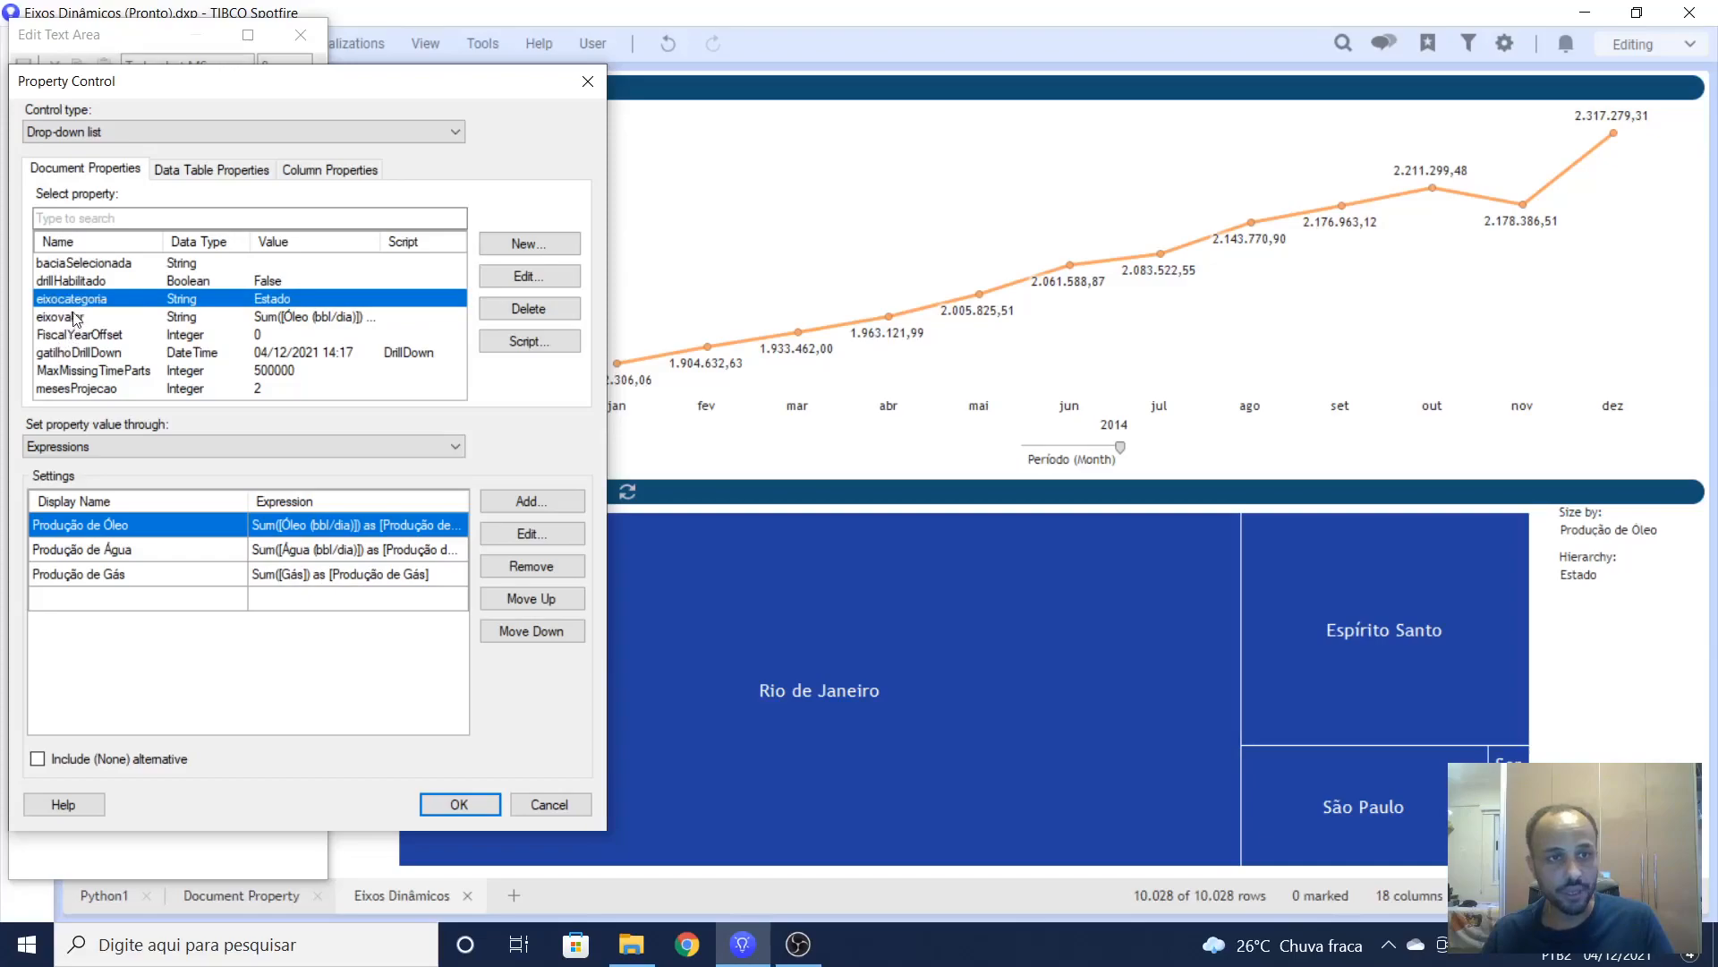
{"action": "left_click", "coordinate": [69, 313]}
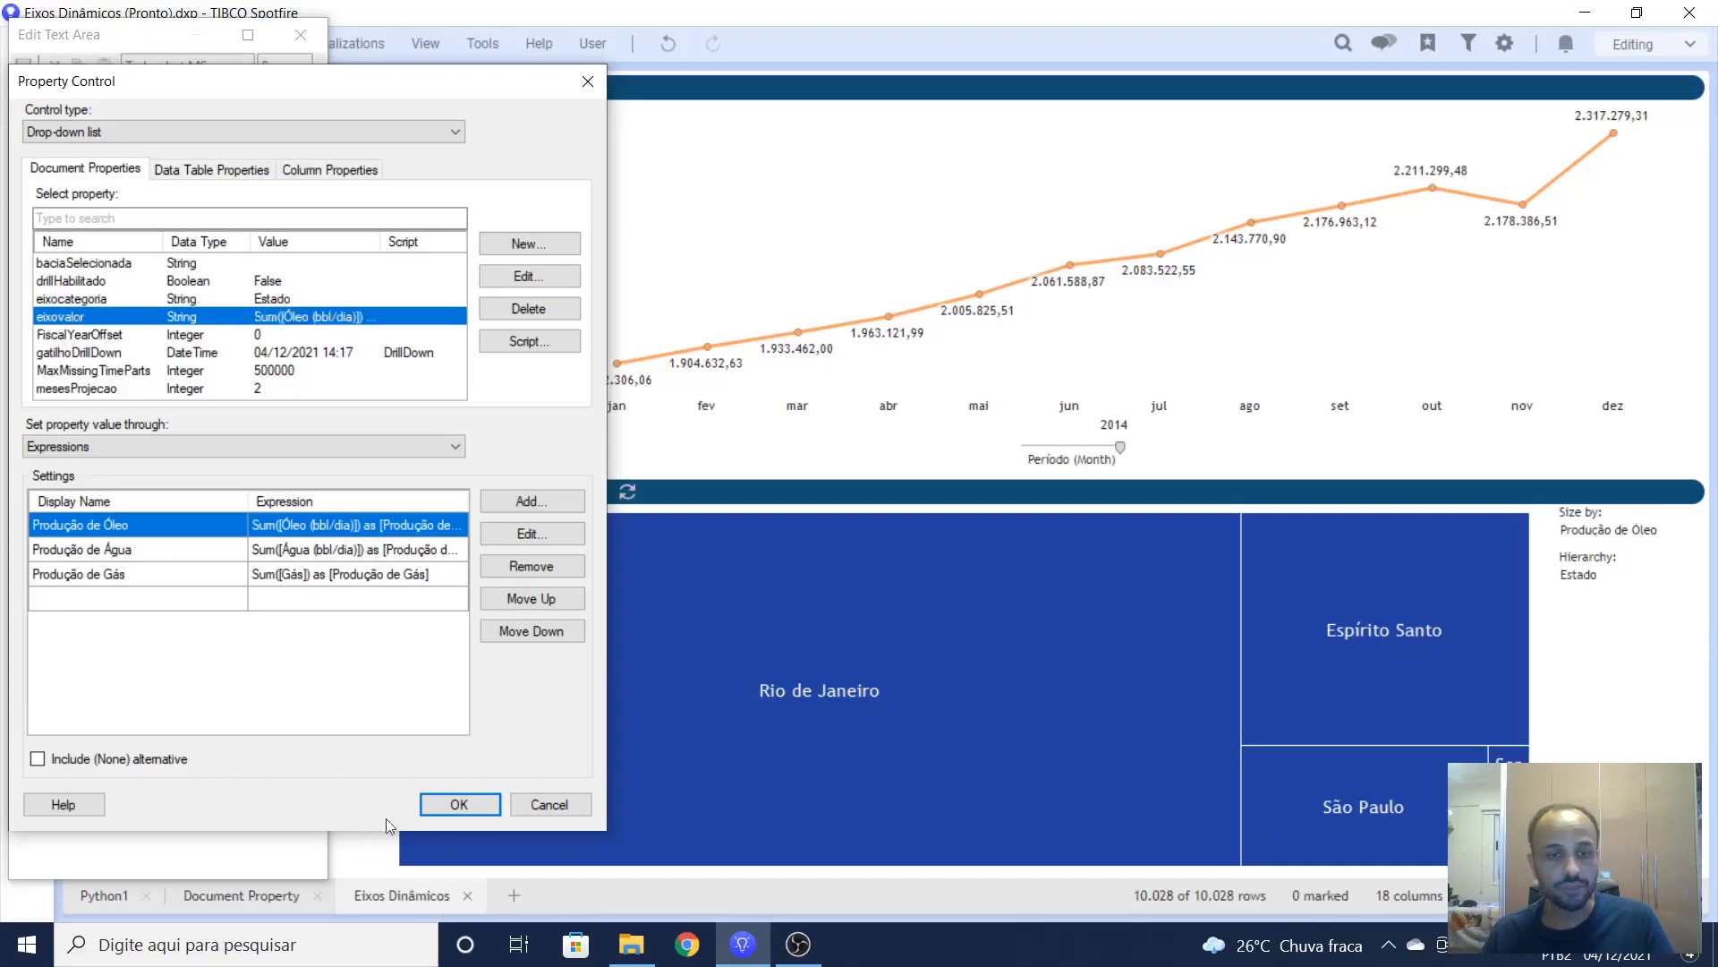
{"action": "left_click", "coordinate": [456, 804]}
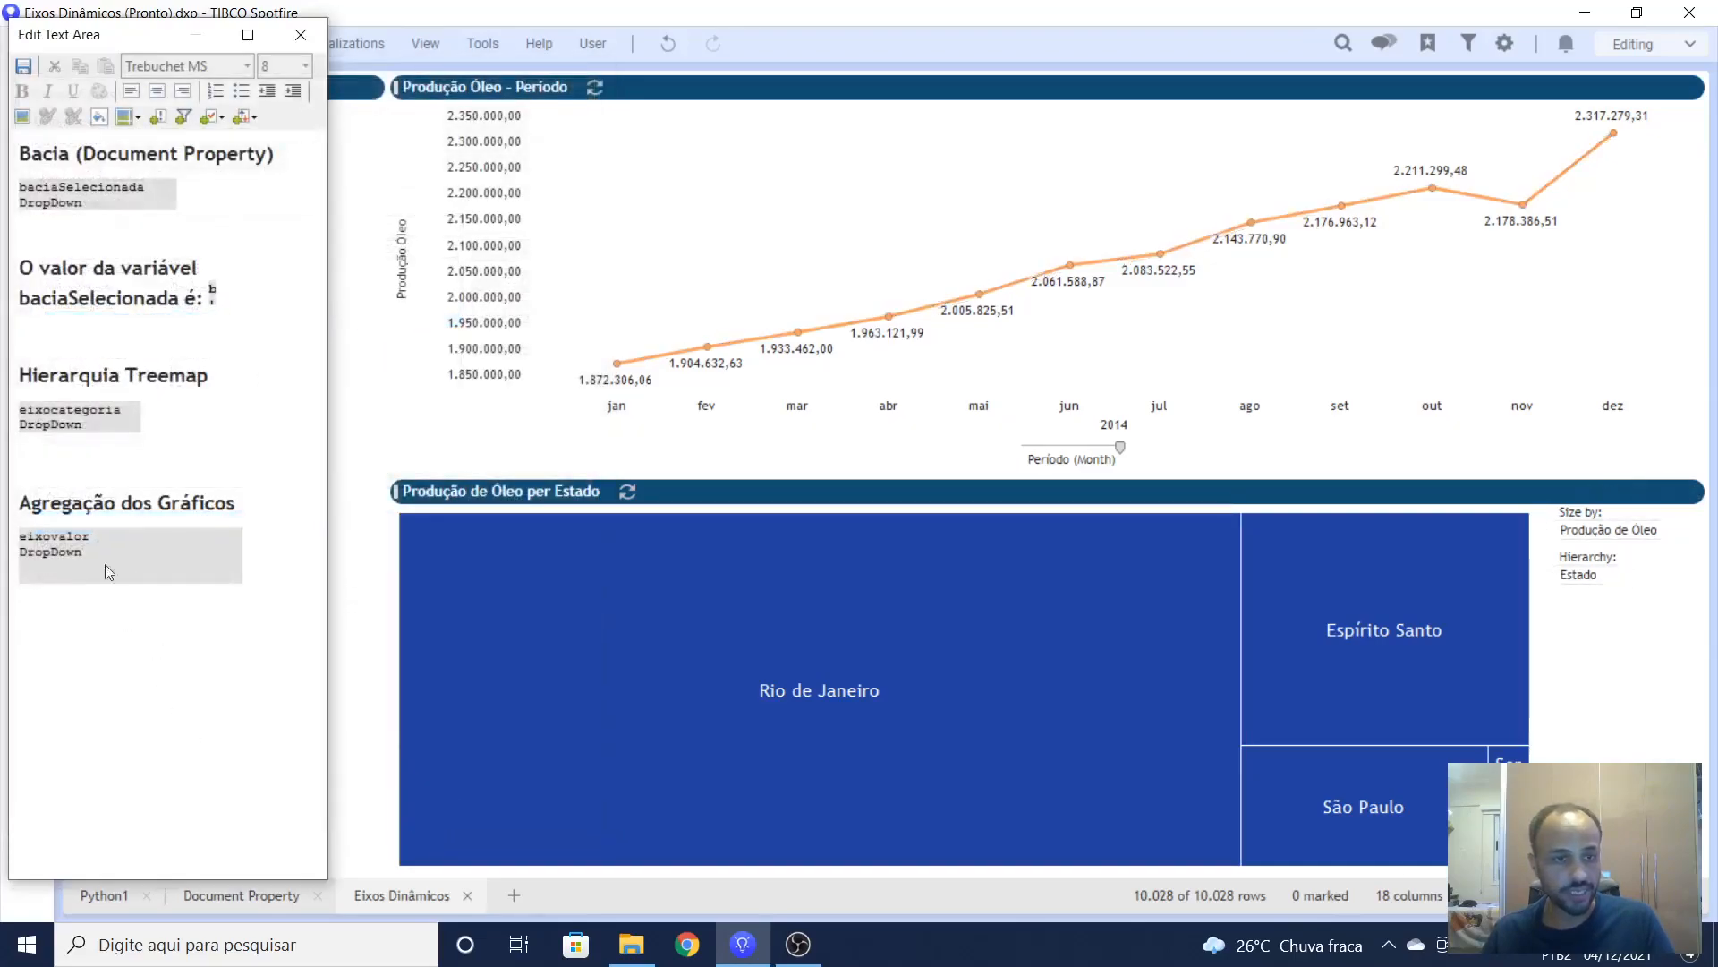
Step: Close the text area editor and check the options offered by the Agregação dos Gráficos and Hierarquia Treemap drop-downs
{"action": "left_click", "coordinate": [301, 37]}
{"action": "left_click", "coordinate": [226, 518]}
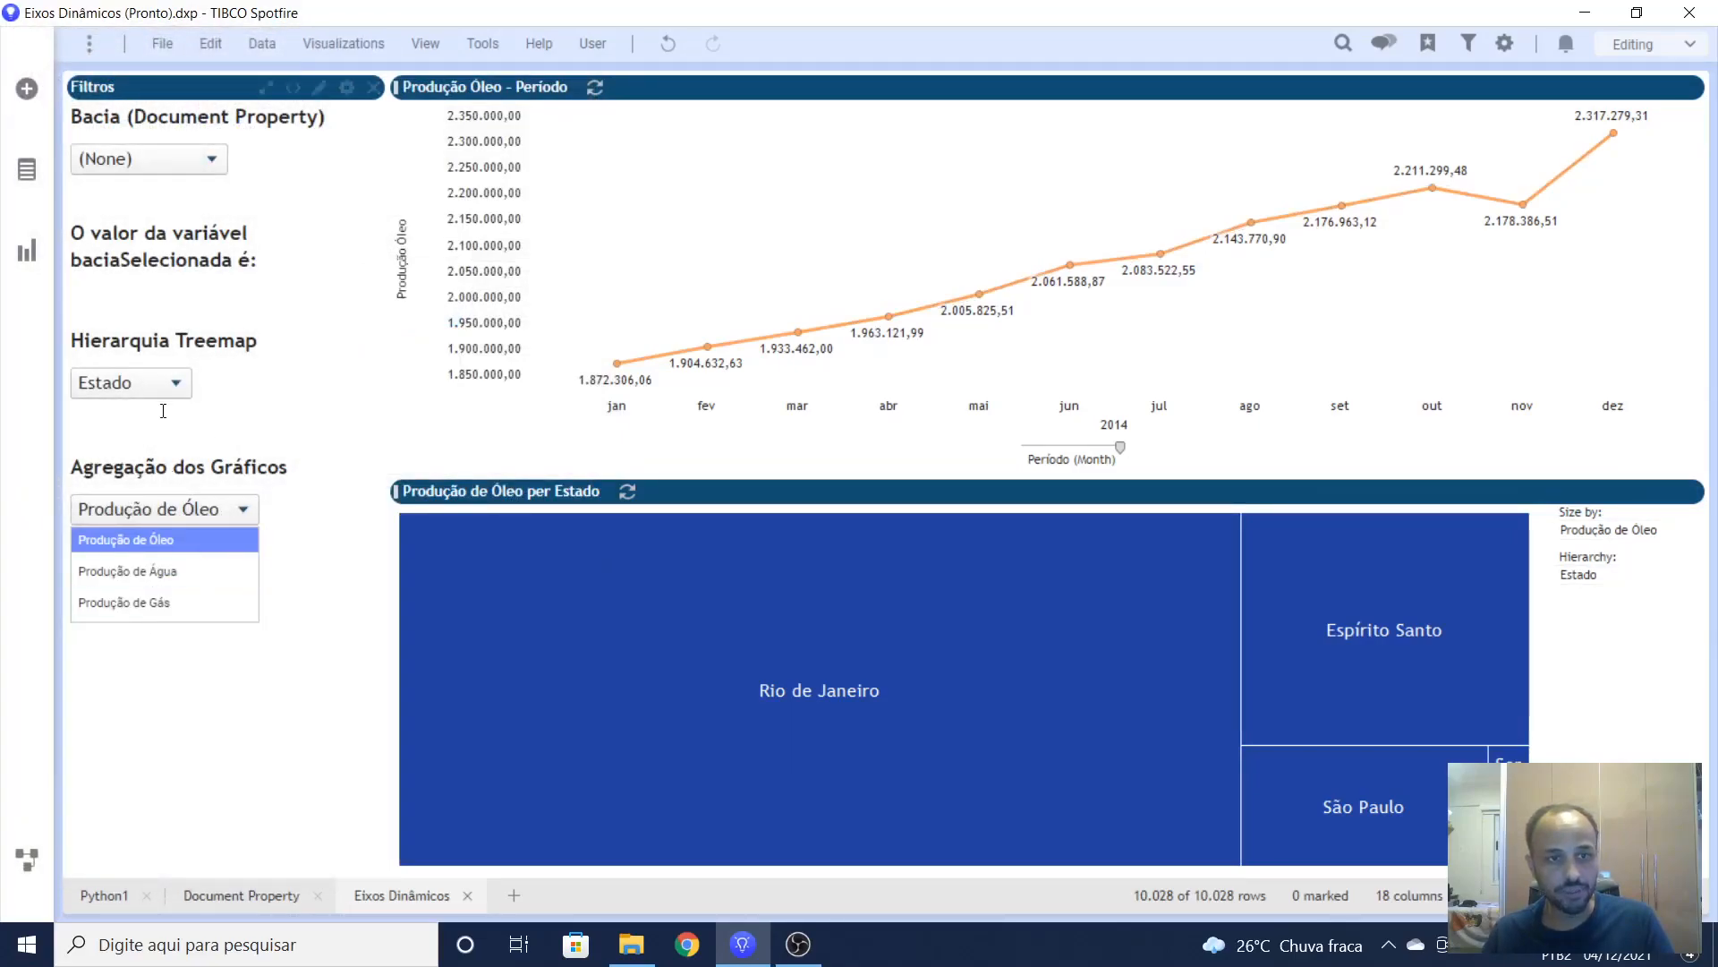
{"action": "left_click", "coordinate": [171, 385]}
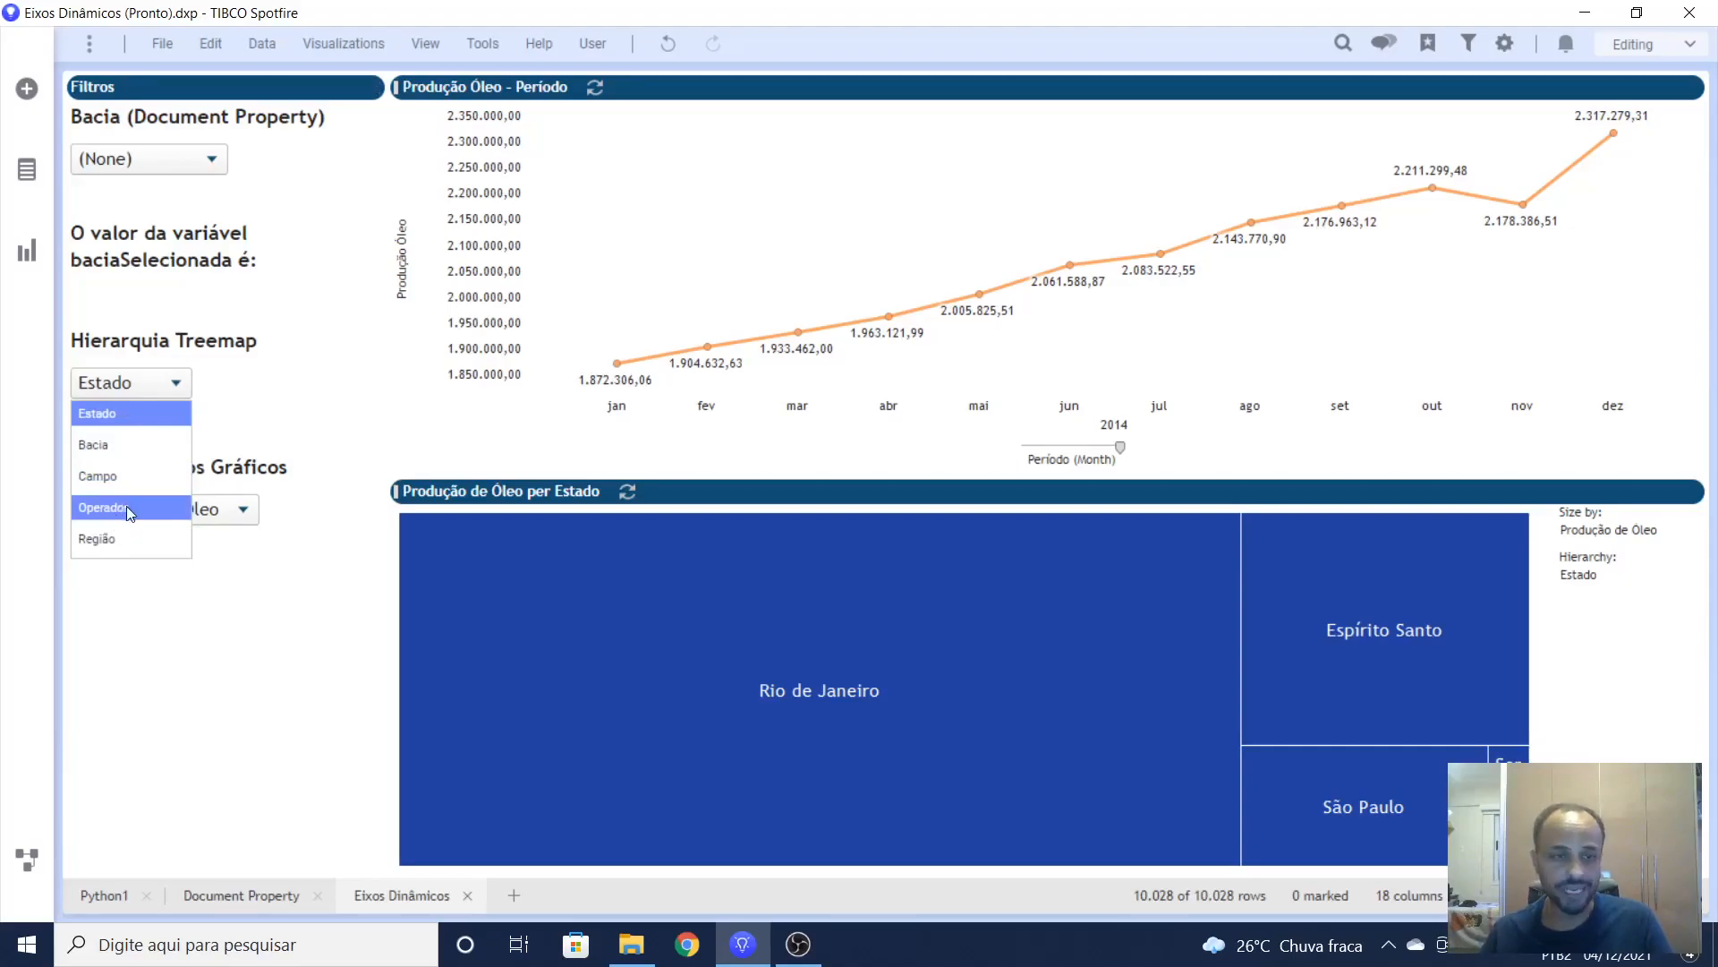
Step: Set the treemap's Hierarchy axis from the eixocategoria document property
{"action": "left_click", "coordinate": [155, 644]}
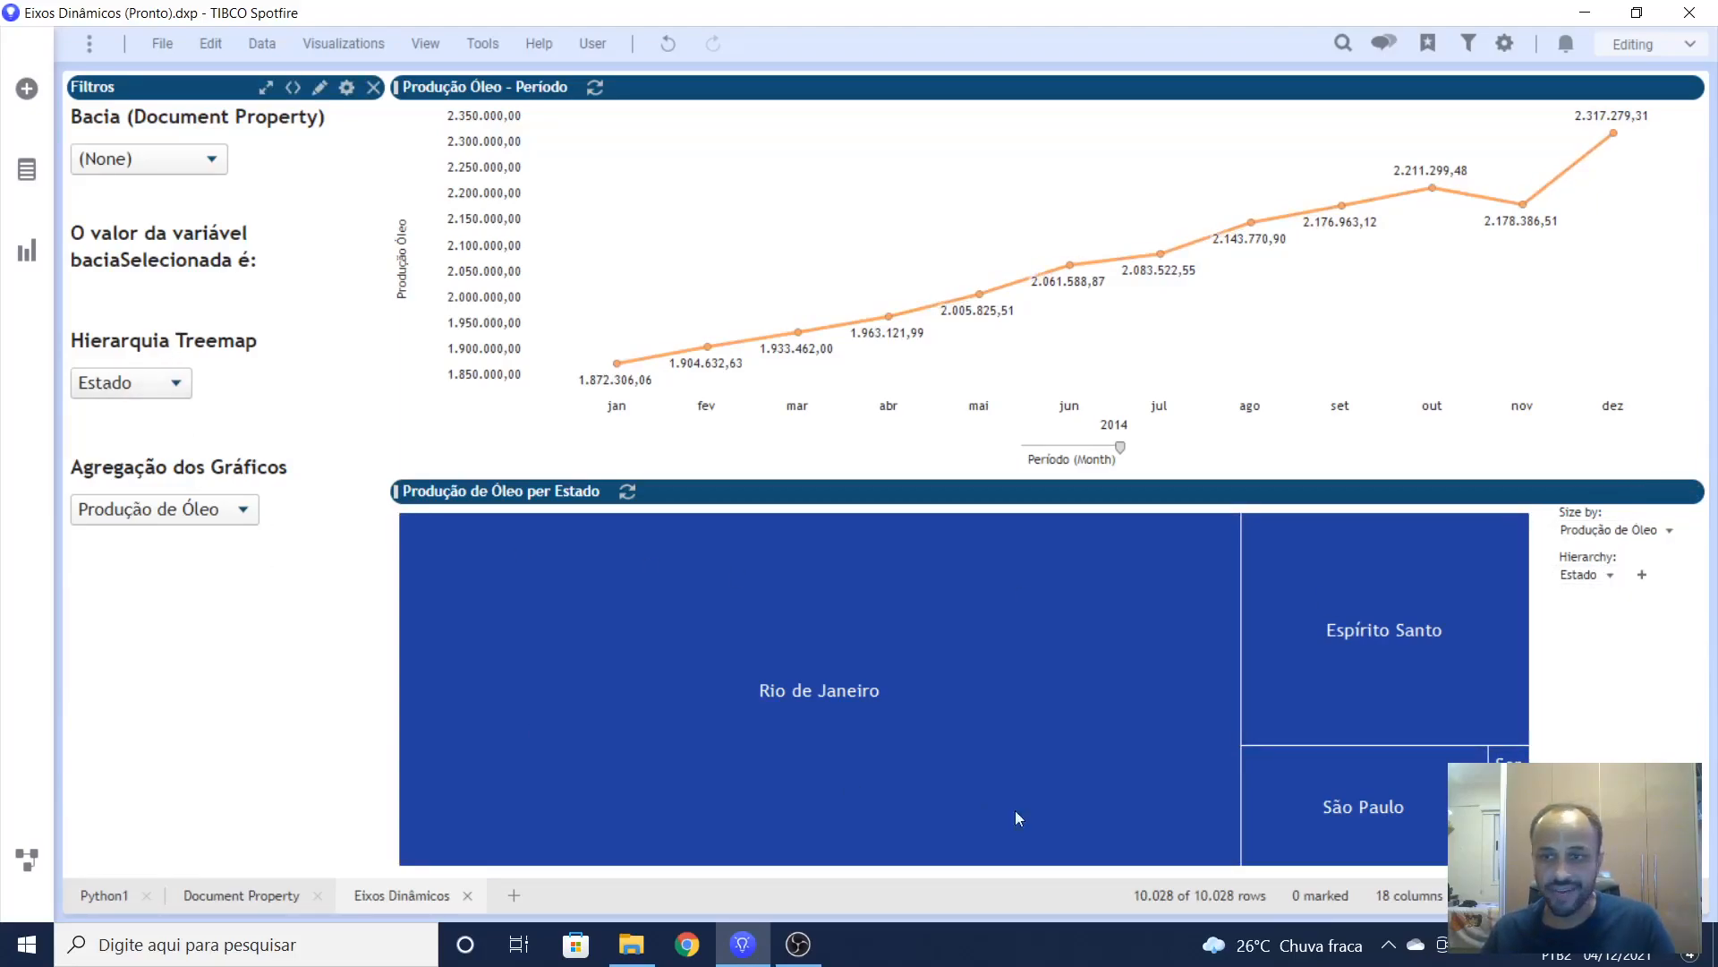
{"action": "right_click", "coordinate": [1580, 575]}
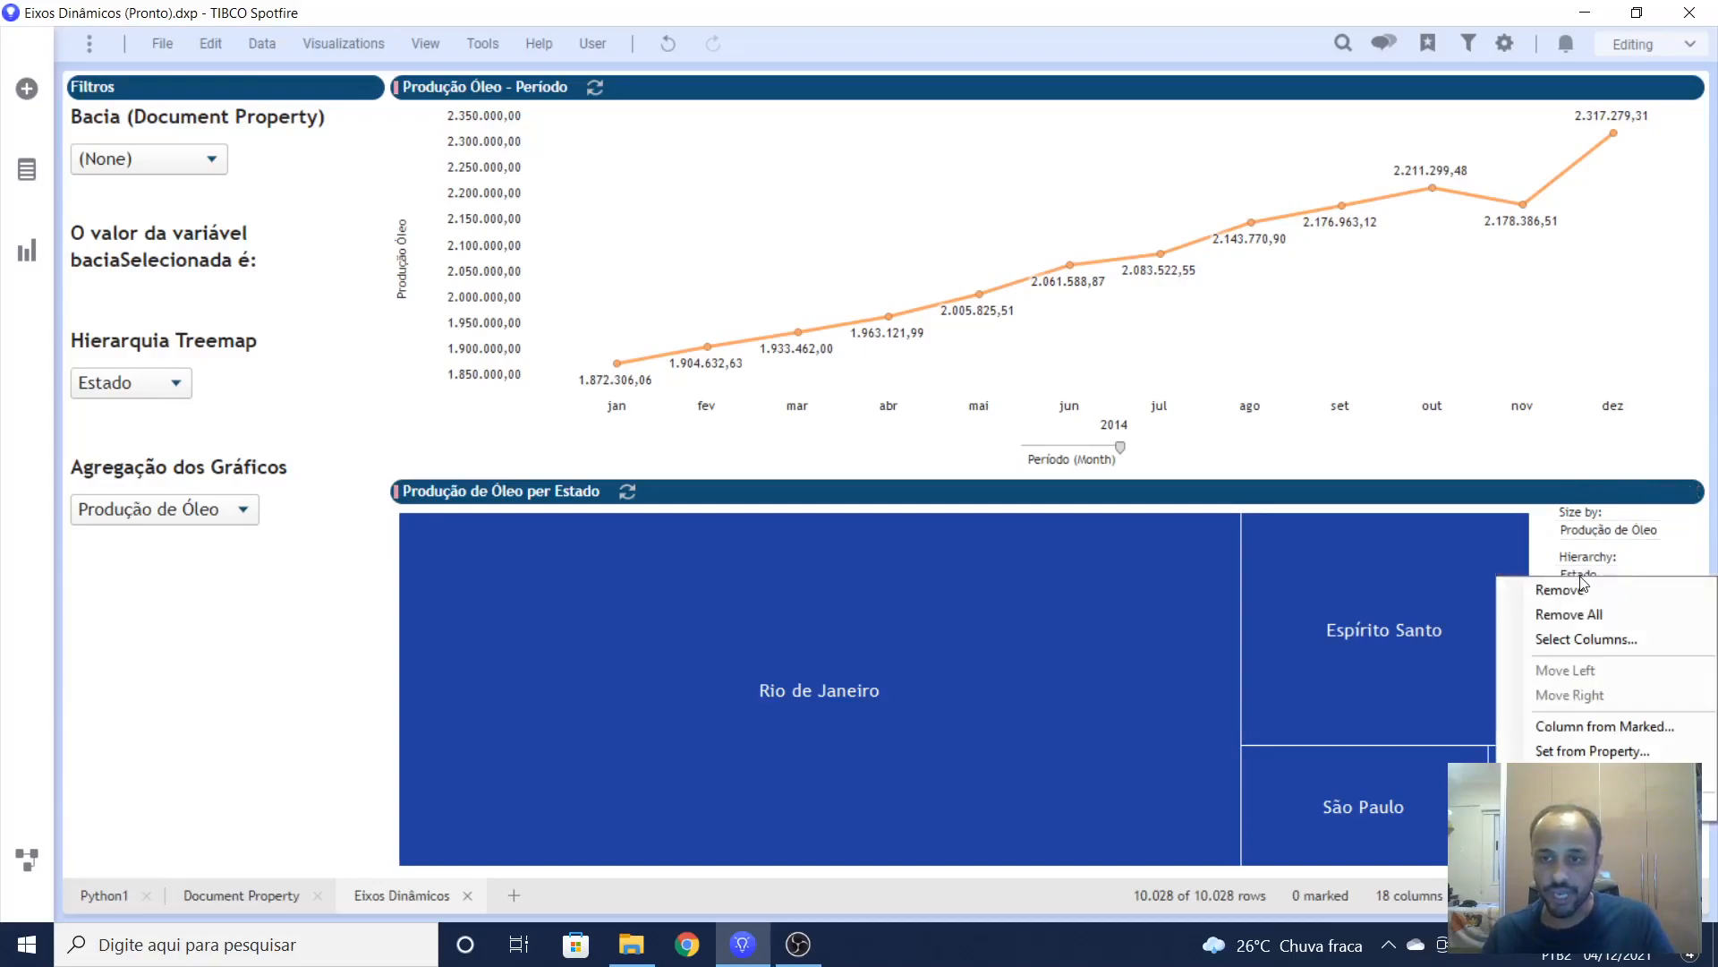
{"action": "left_click", "coordinate": [1562, 754]}
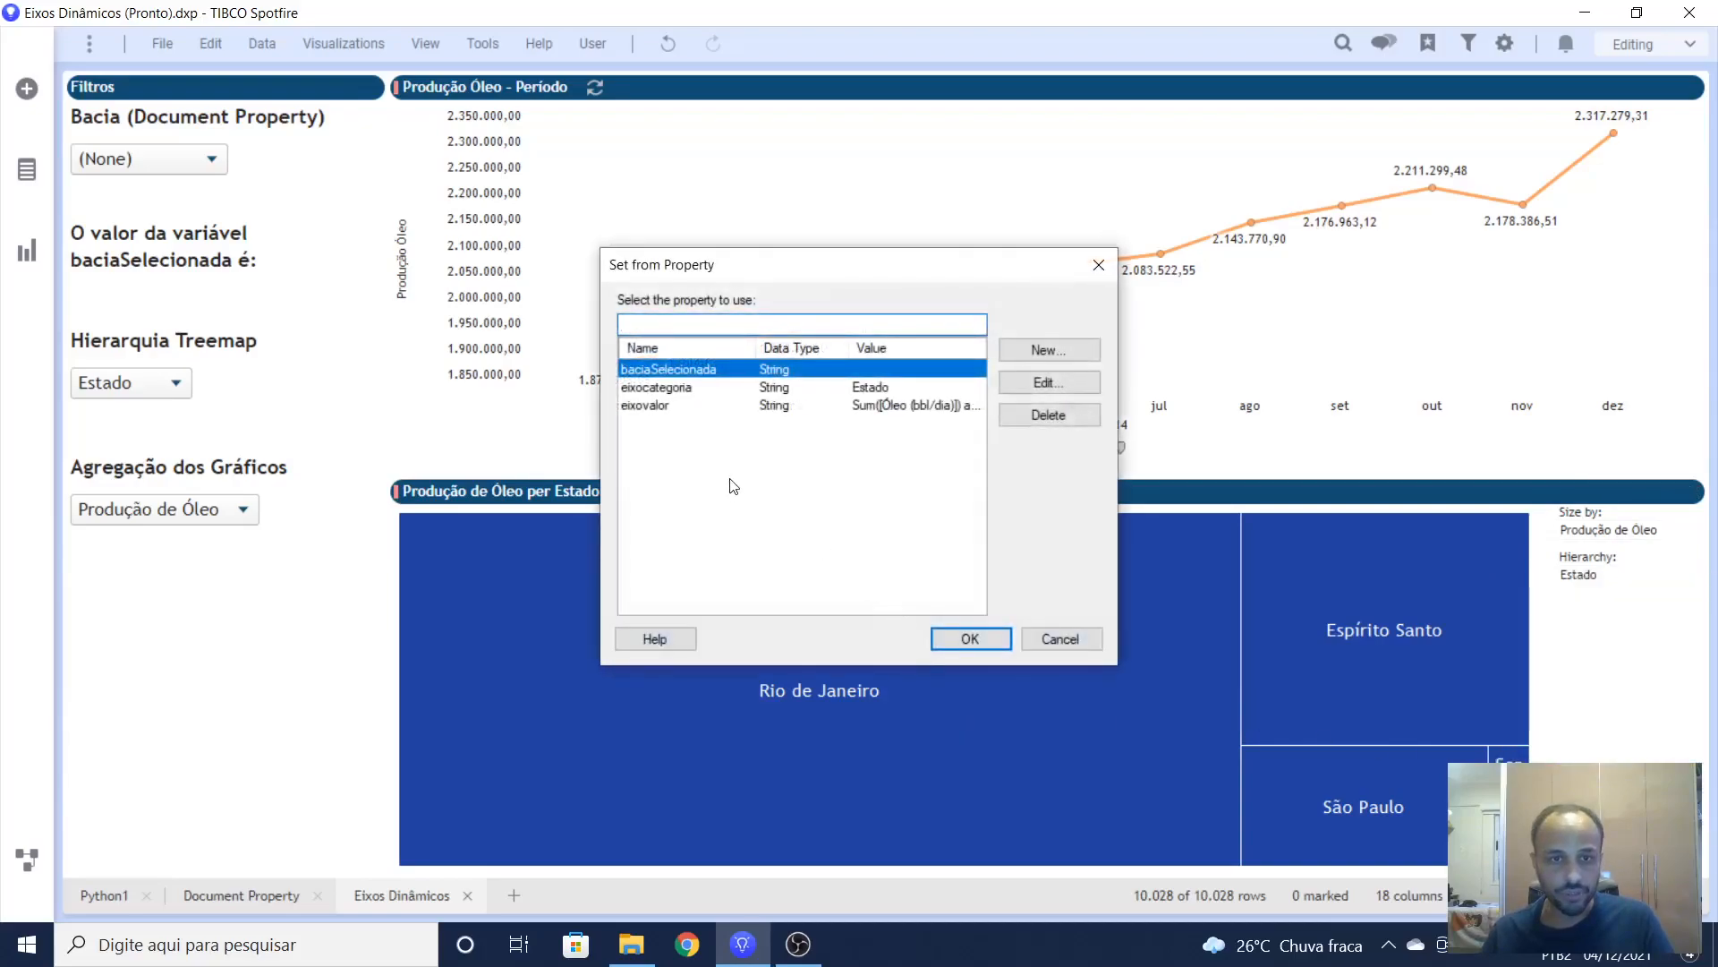
{"action": "left_click", "coordinate": [648, 389]}
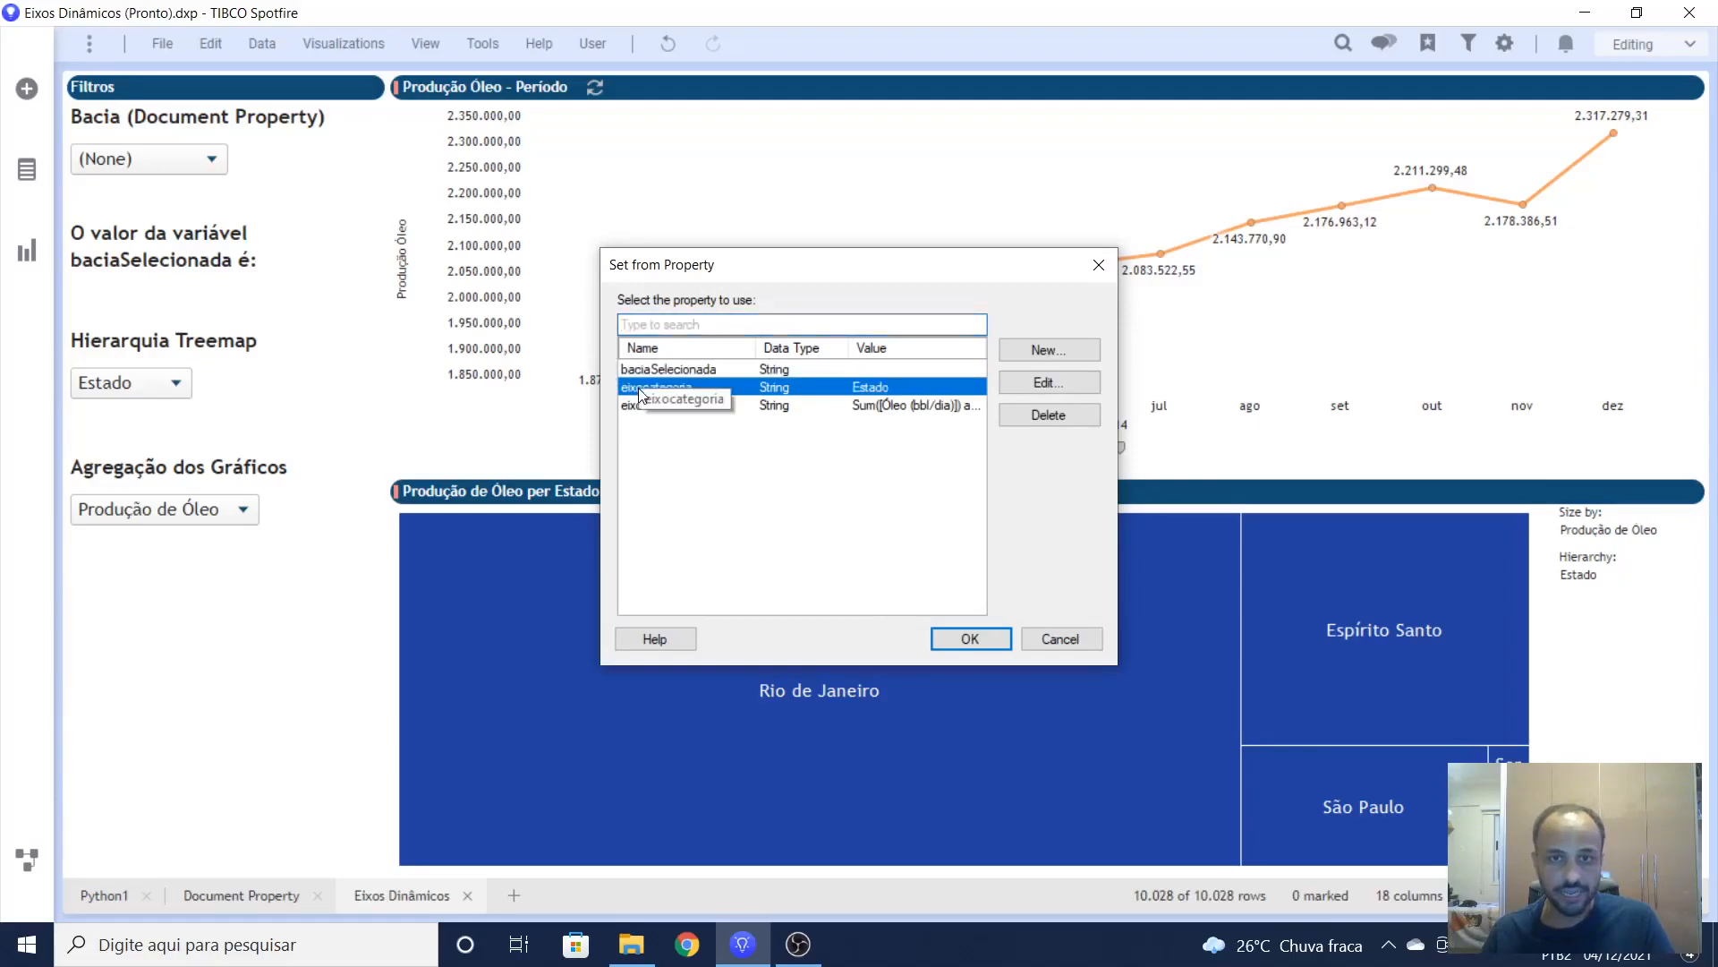
{"action": "left_click", "coordinate": [963, 637]}
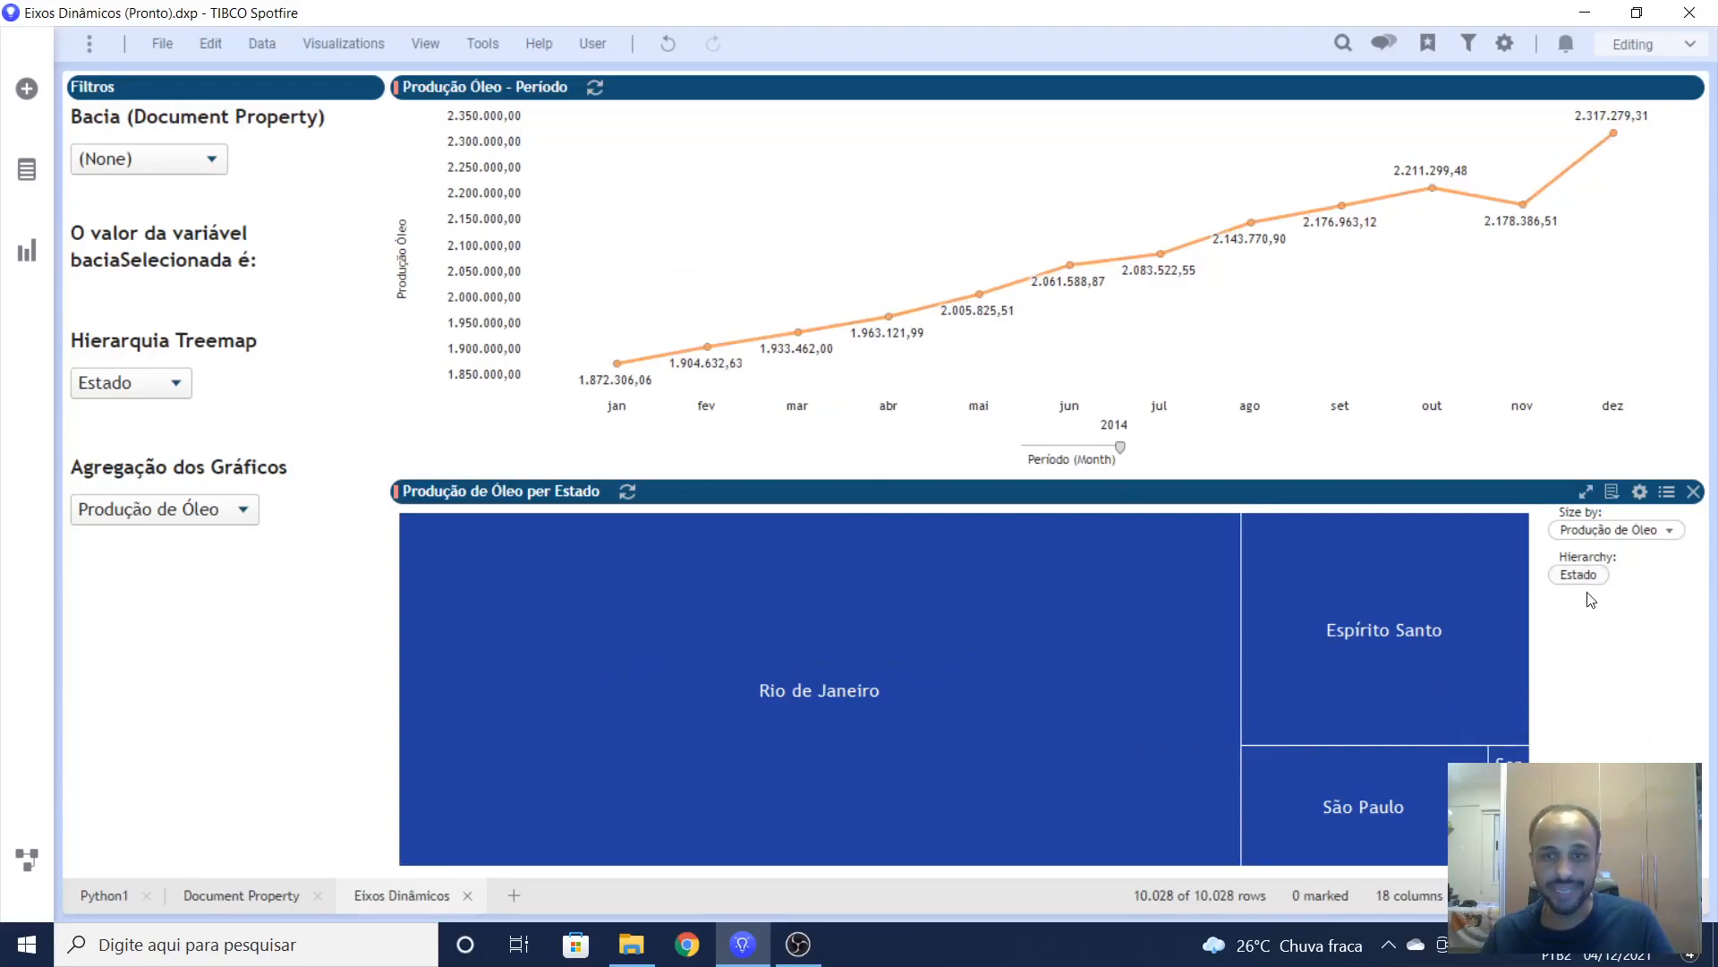
Step: Test the Hierarquia Treemap drop-down with Bacia, Campo, Operador and Região, ending on Campo
{"action": "left_click", "coordinate": [159, 394]}
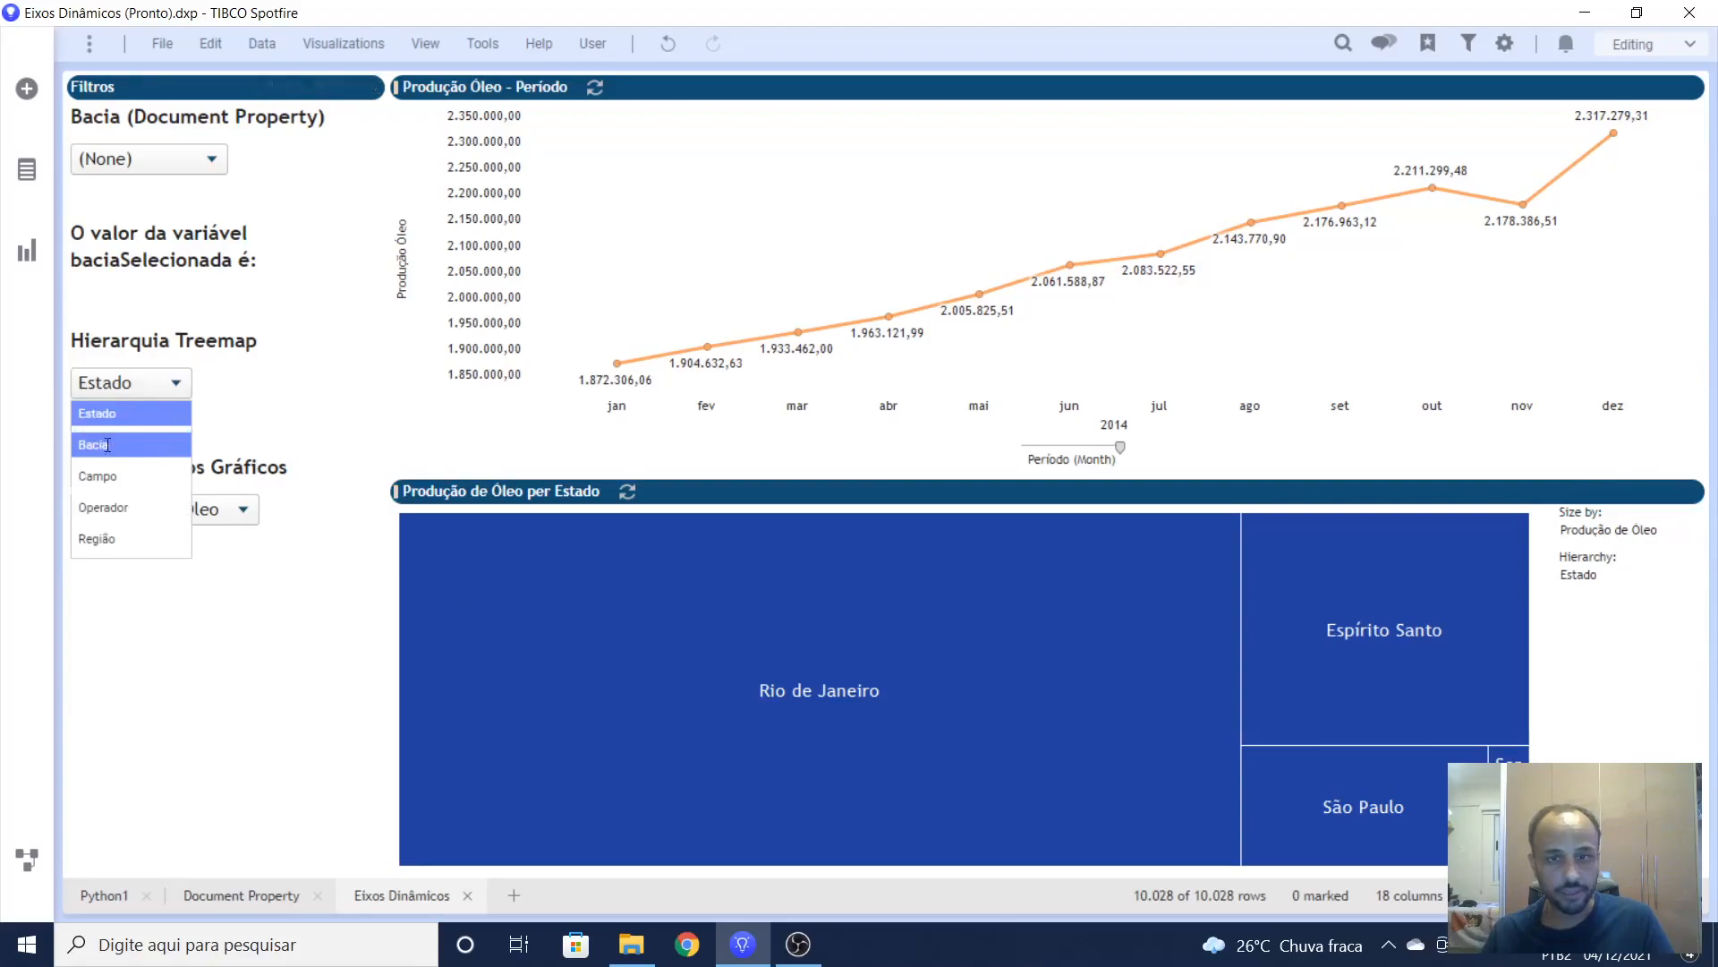
{"action": "left_click", "coordinate": [108, 445]}
{"action": "left_click", "coordinate": [164, 383]}
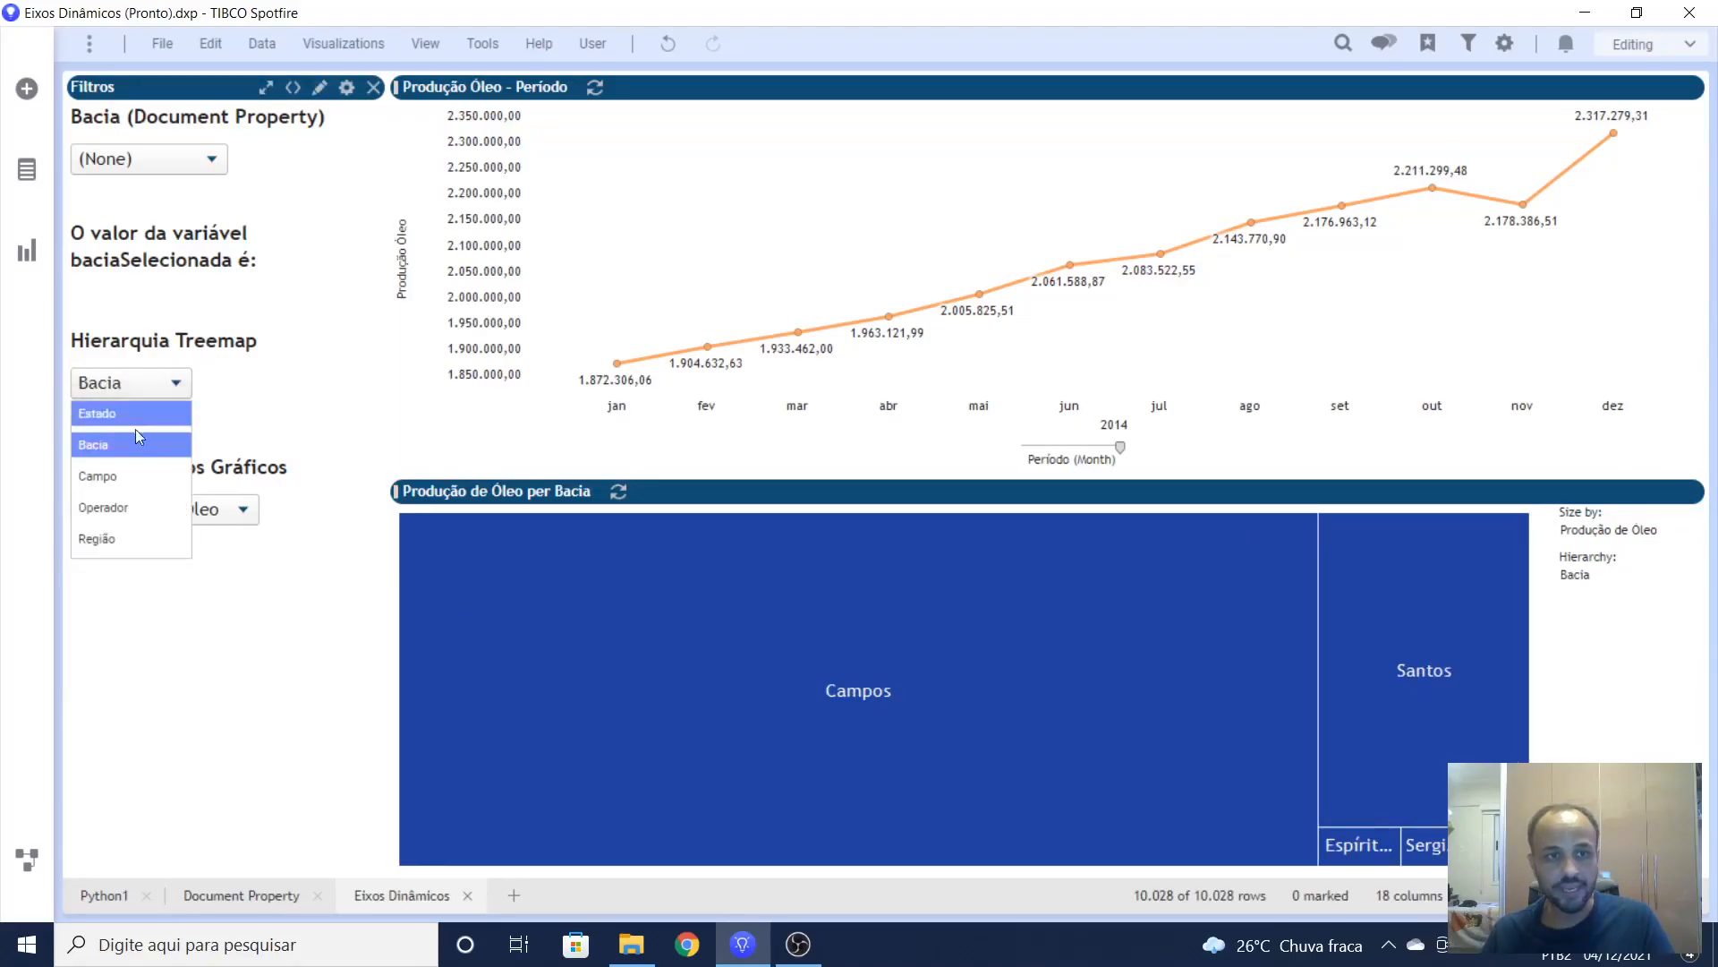
{"action": "left_click", "coordinate": [117, 476]}
{"action": "left_click", "coordinate": [135, 384]}
{"action": "left_click", "coordinate": [99, 509]}
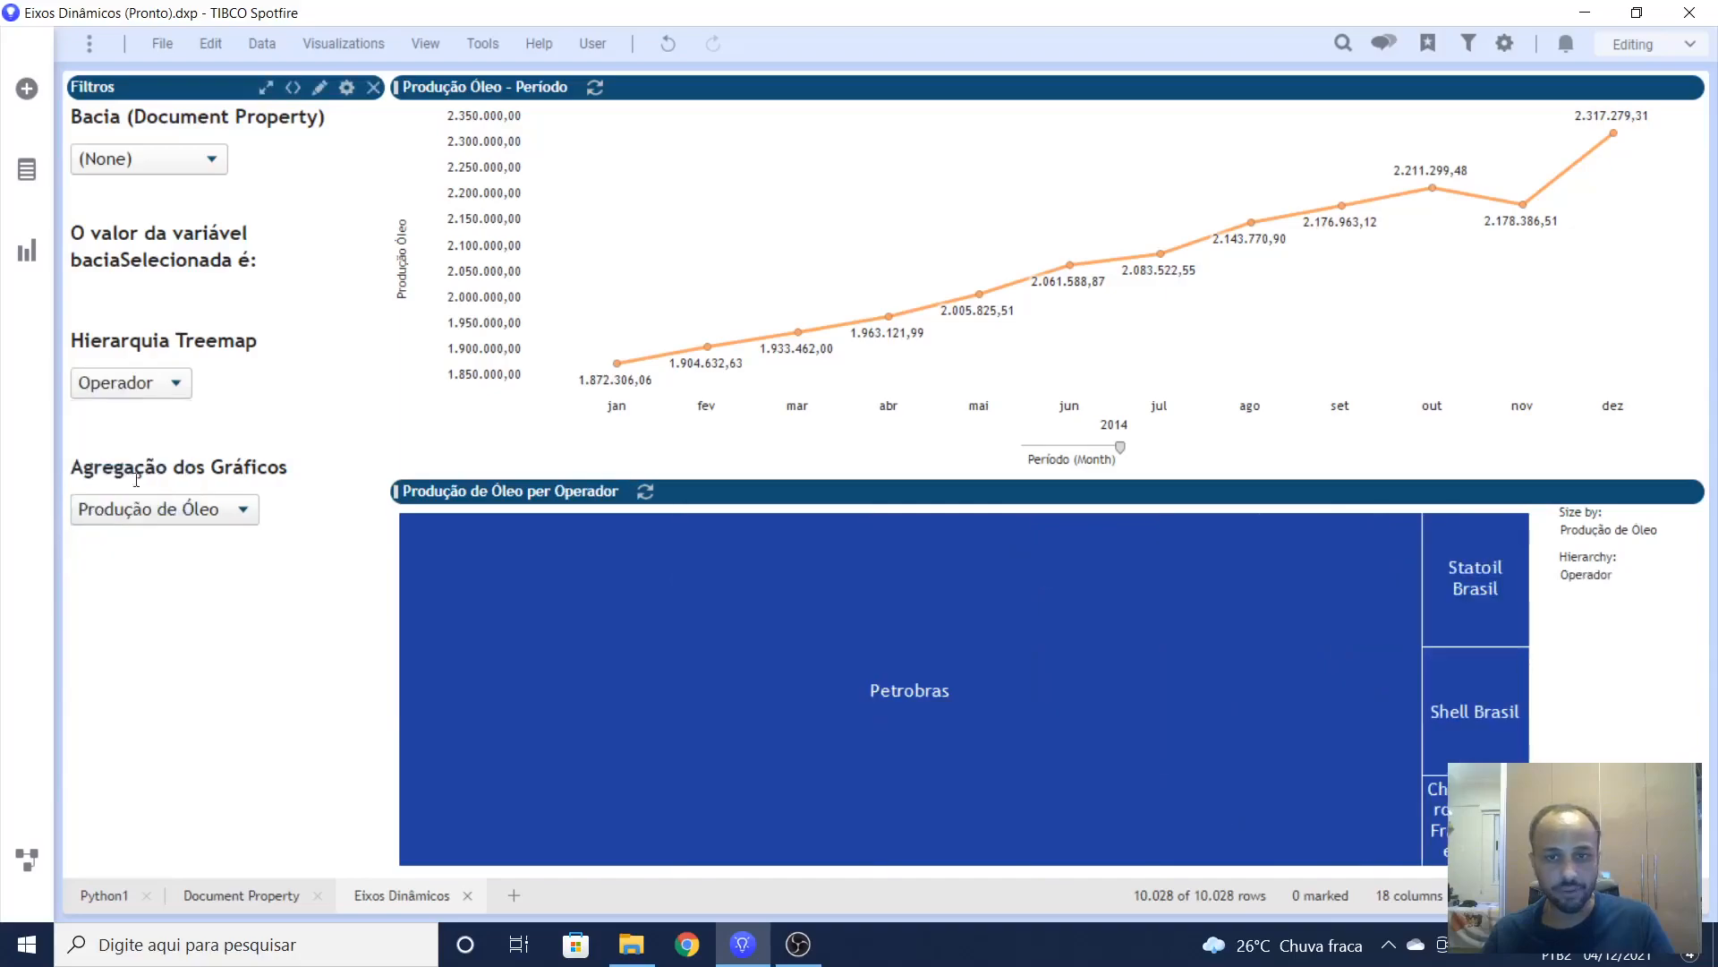
{"action": "left_click", "coordinate": [134, 383]}
{"action": "left_click", "coordinate": [100, 535]}
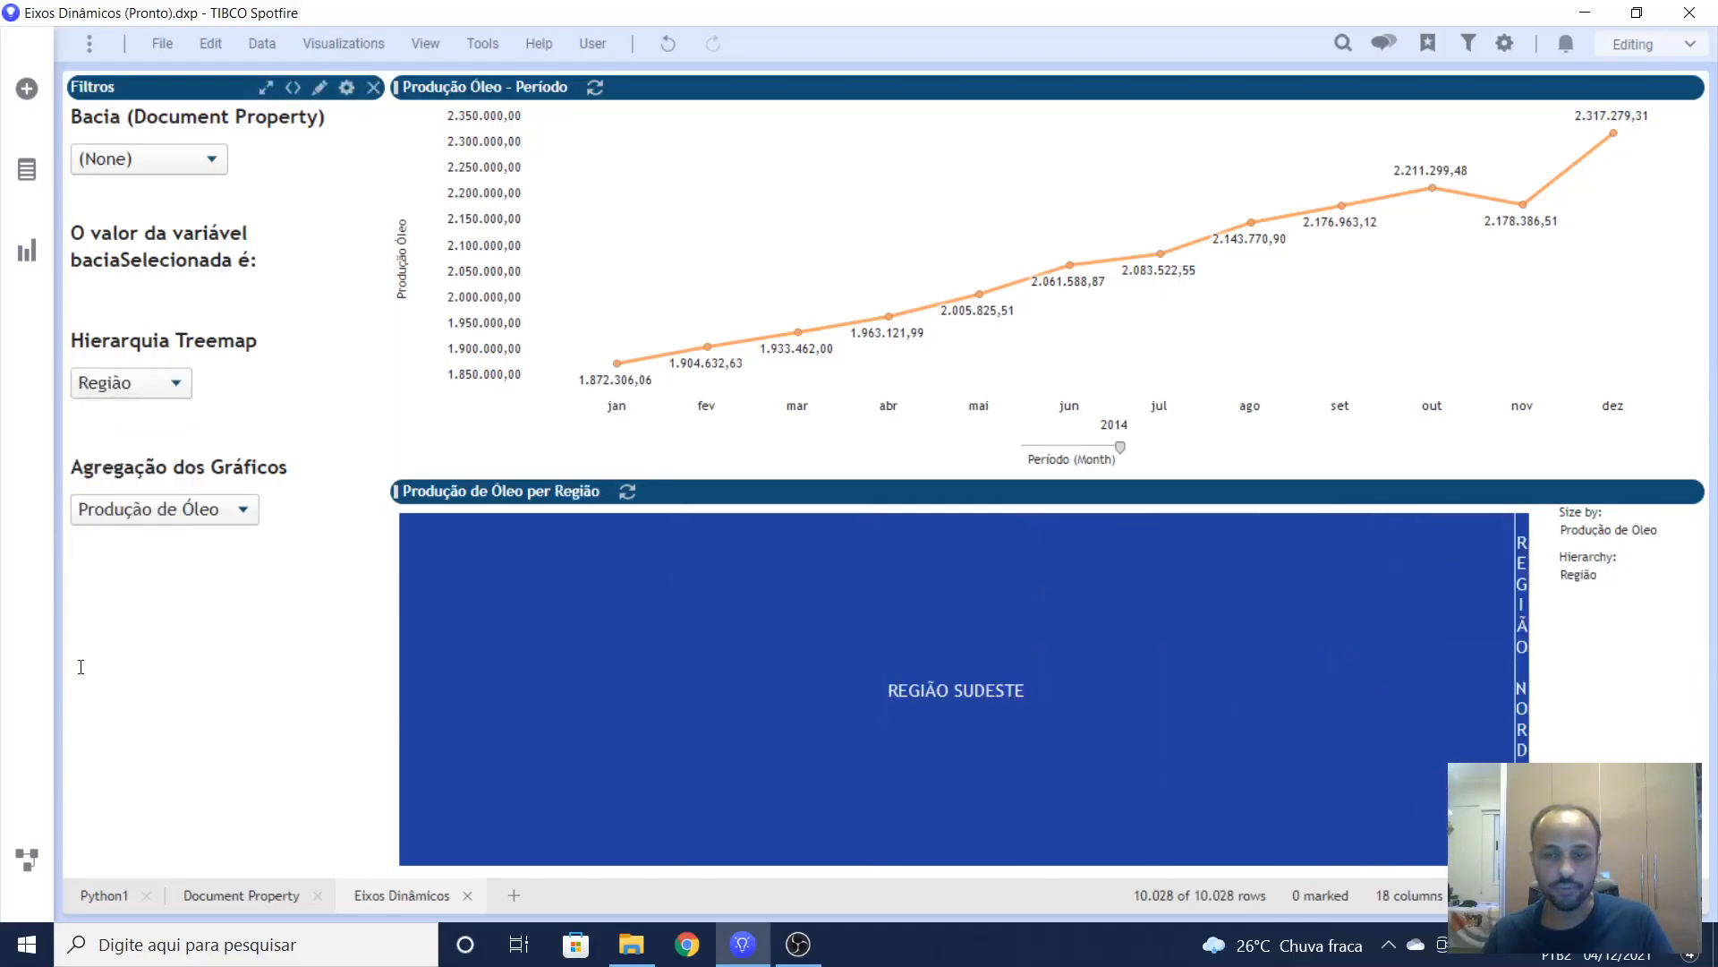
{"action": "left_click", "coordinate": [134, 383]}
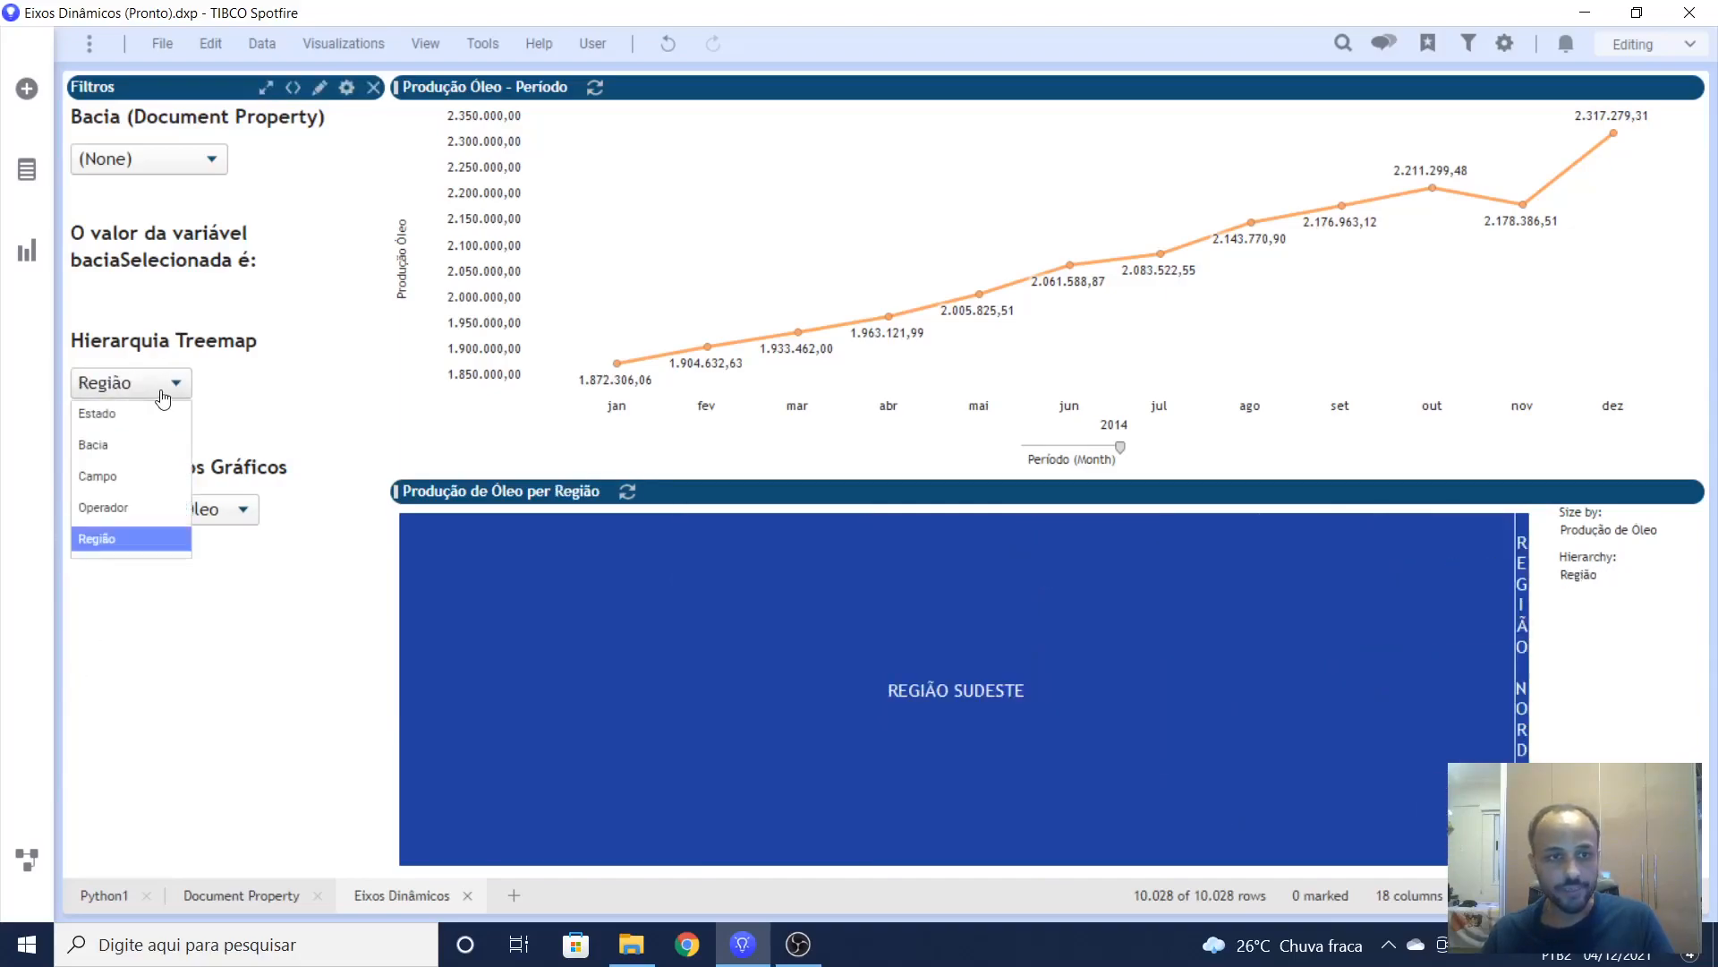
{"action": "left_click", "coordinate": [114, 476]}
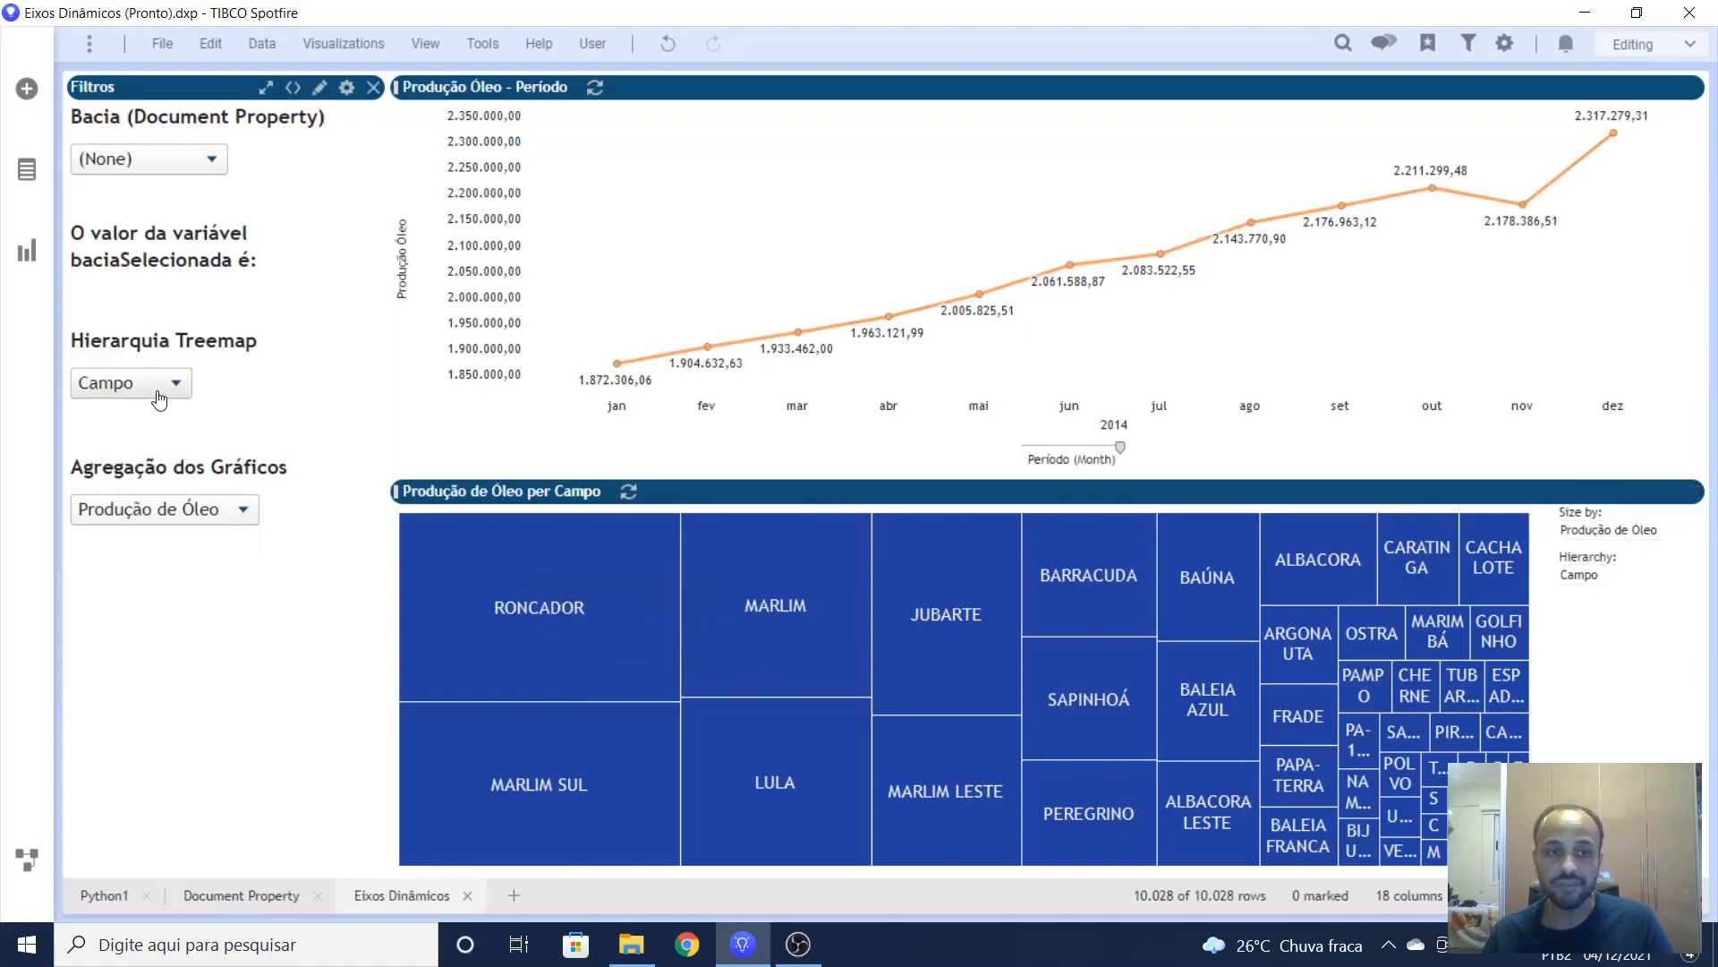
{"action": "mouse_move", "coordinate": [496, 626]}
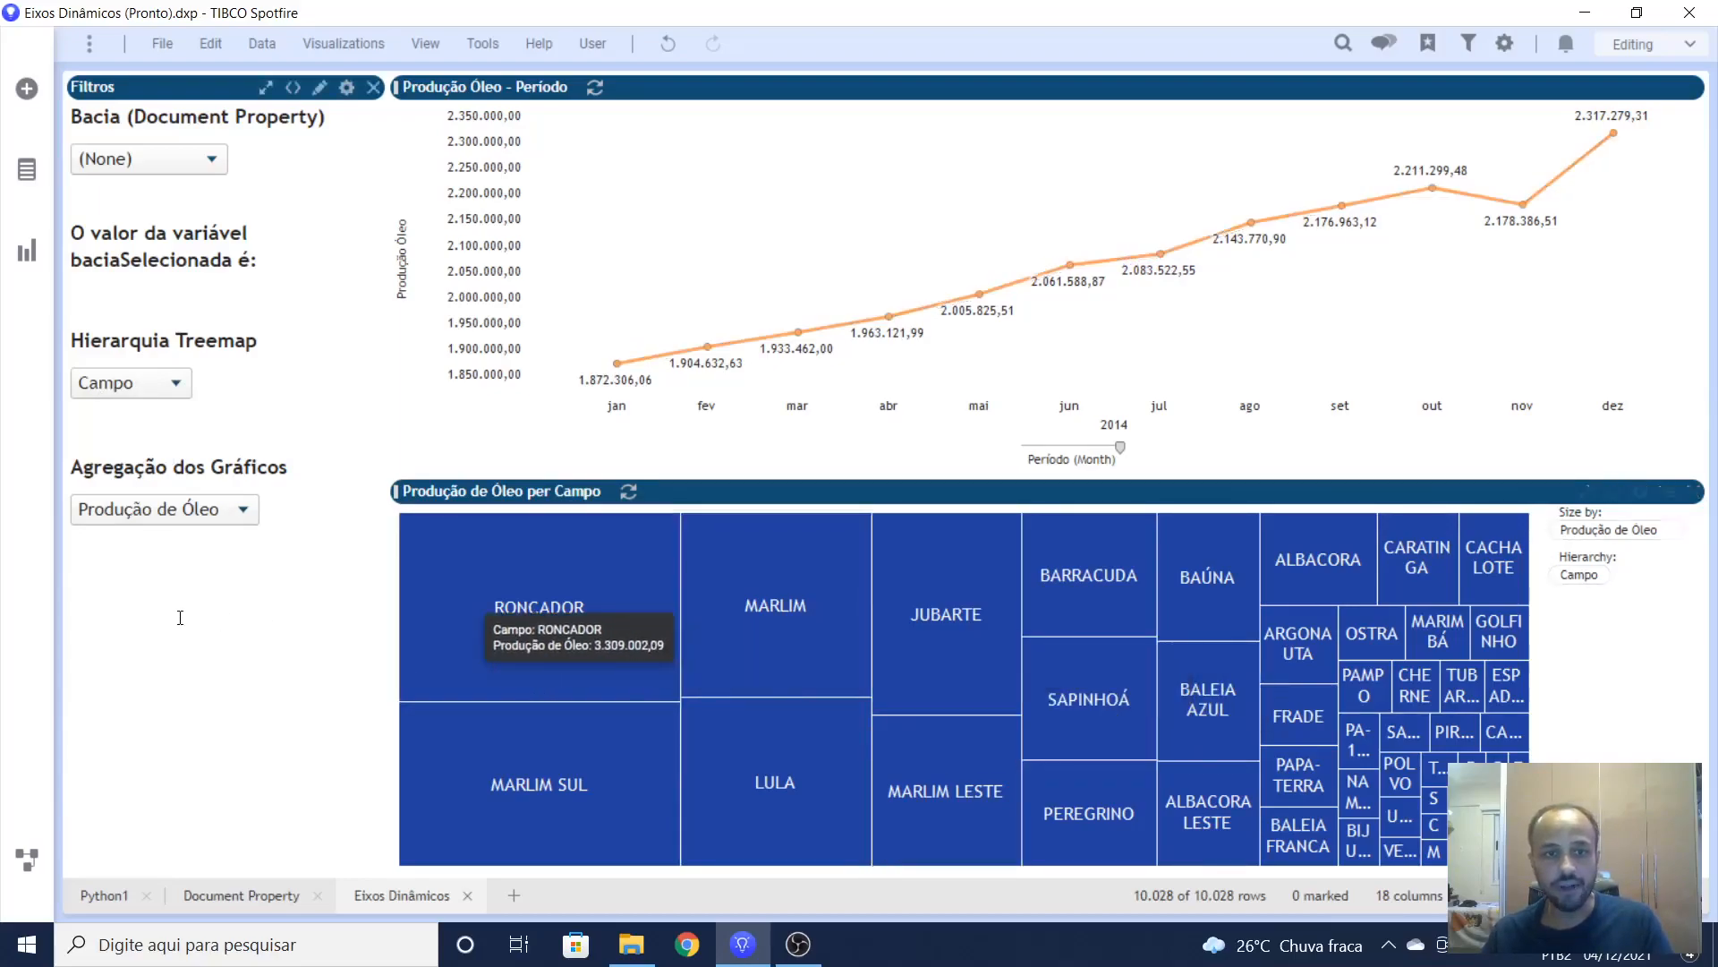
Step: Try to set the treemap's Size by axis from the eixovalor document property, and clear the axis again
{"action": "left_click", "coordinate": [243, 514]}
{"action": "left_click", "coordinate": [244, 515]}
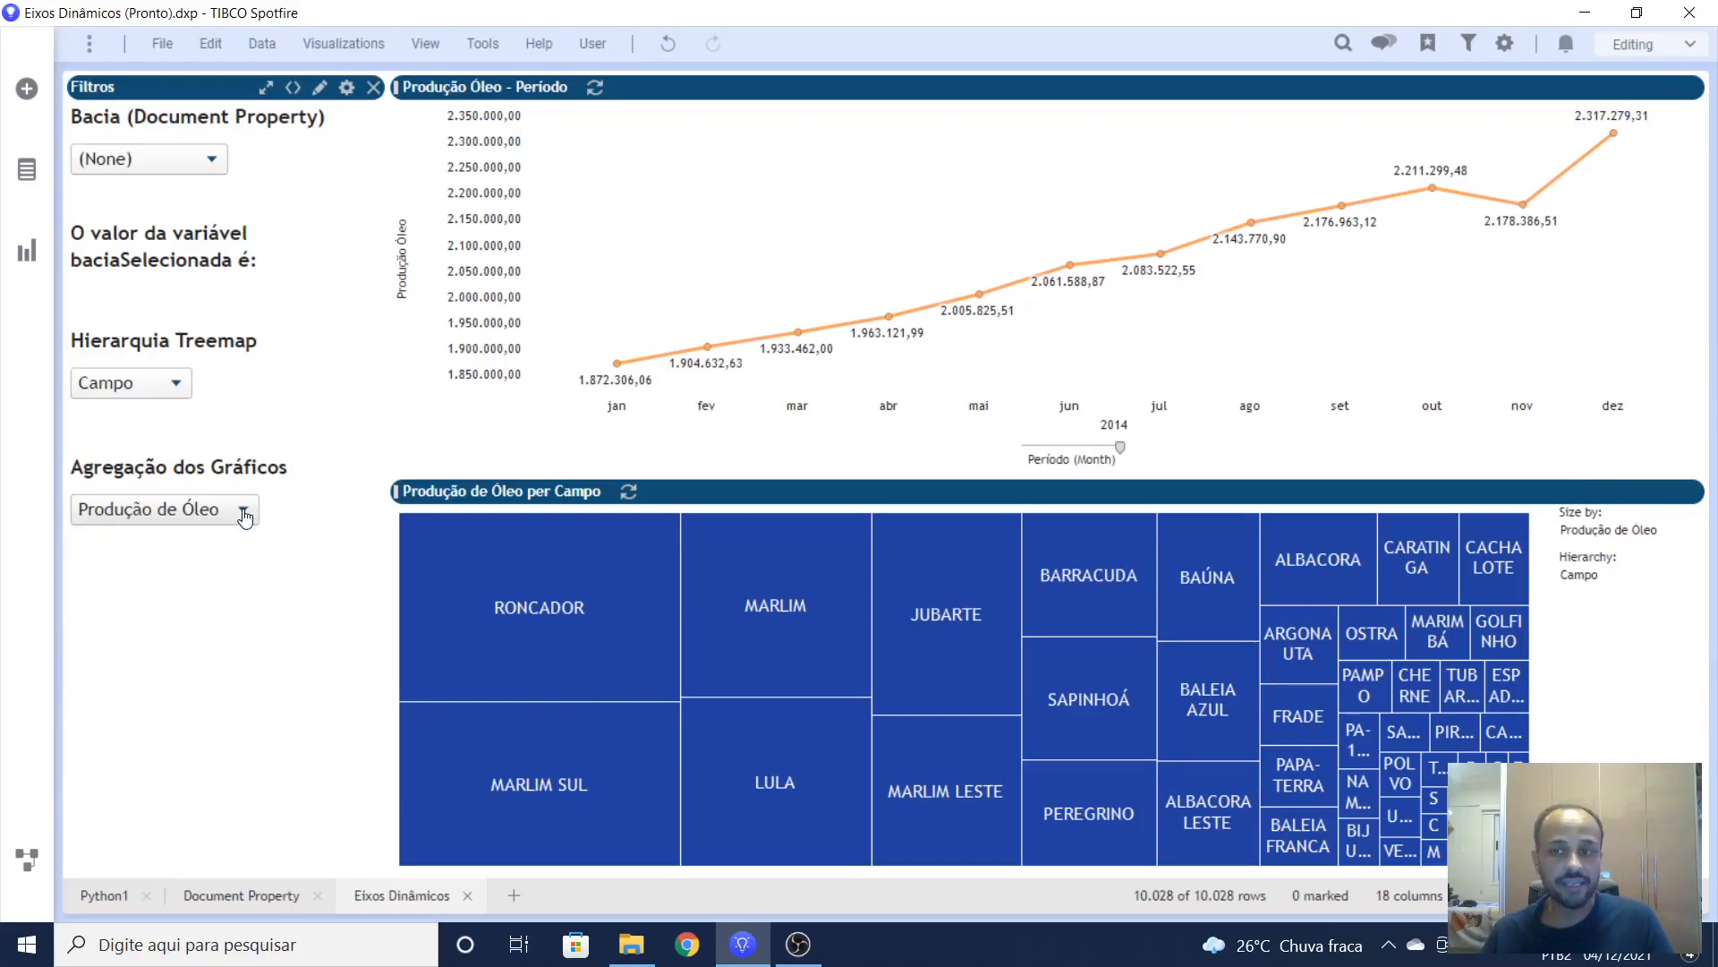
{"action": "right_click", "coordinate": [1584, 530]}
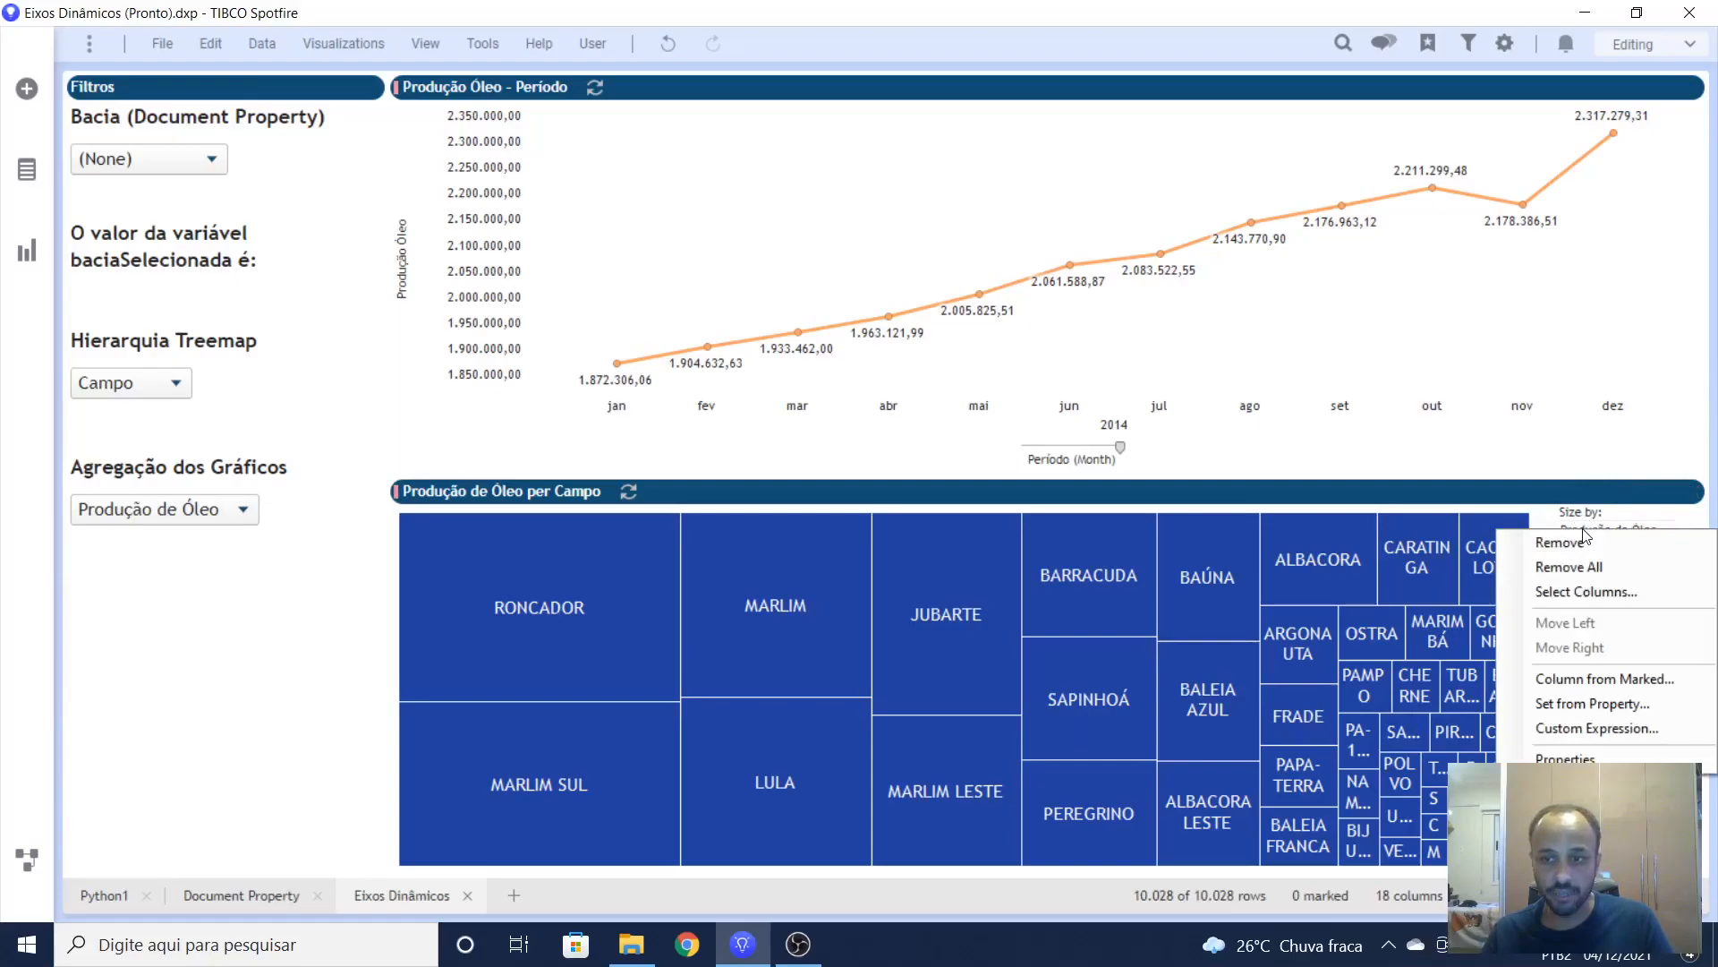
{"action": "left_click", "coordinate": [1571, 708]}
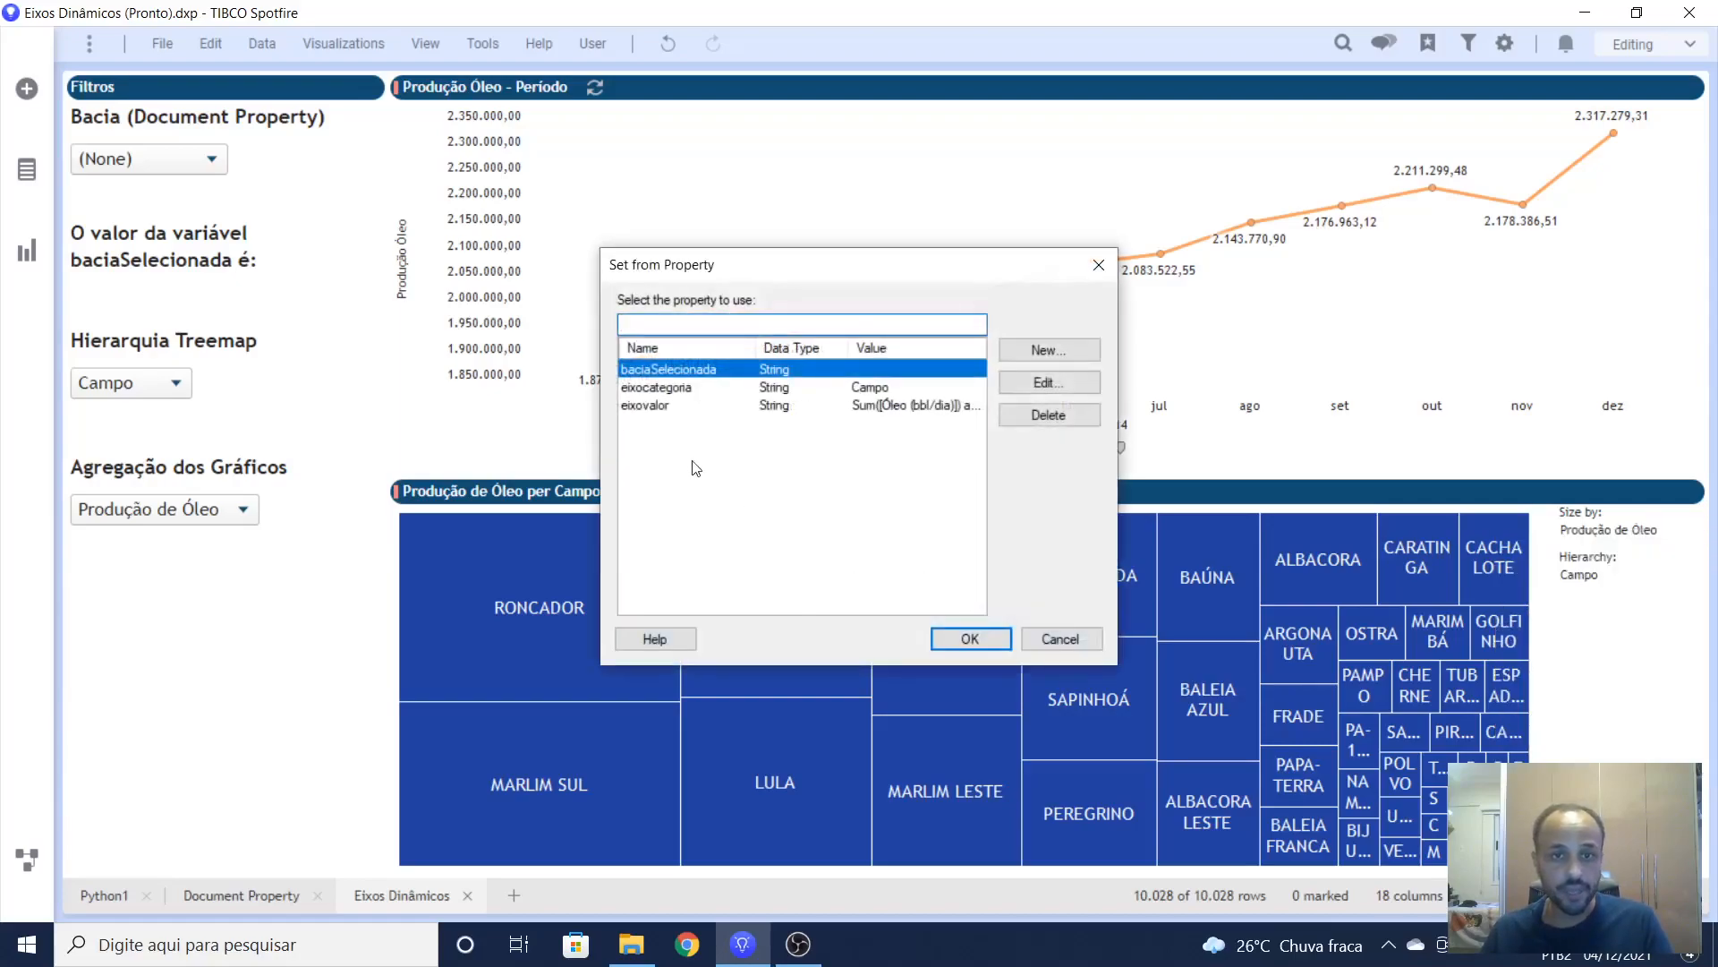
{"action": "left_click", "coordinate": [644, 410]}
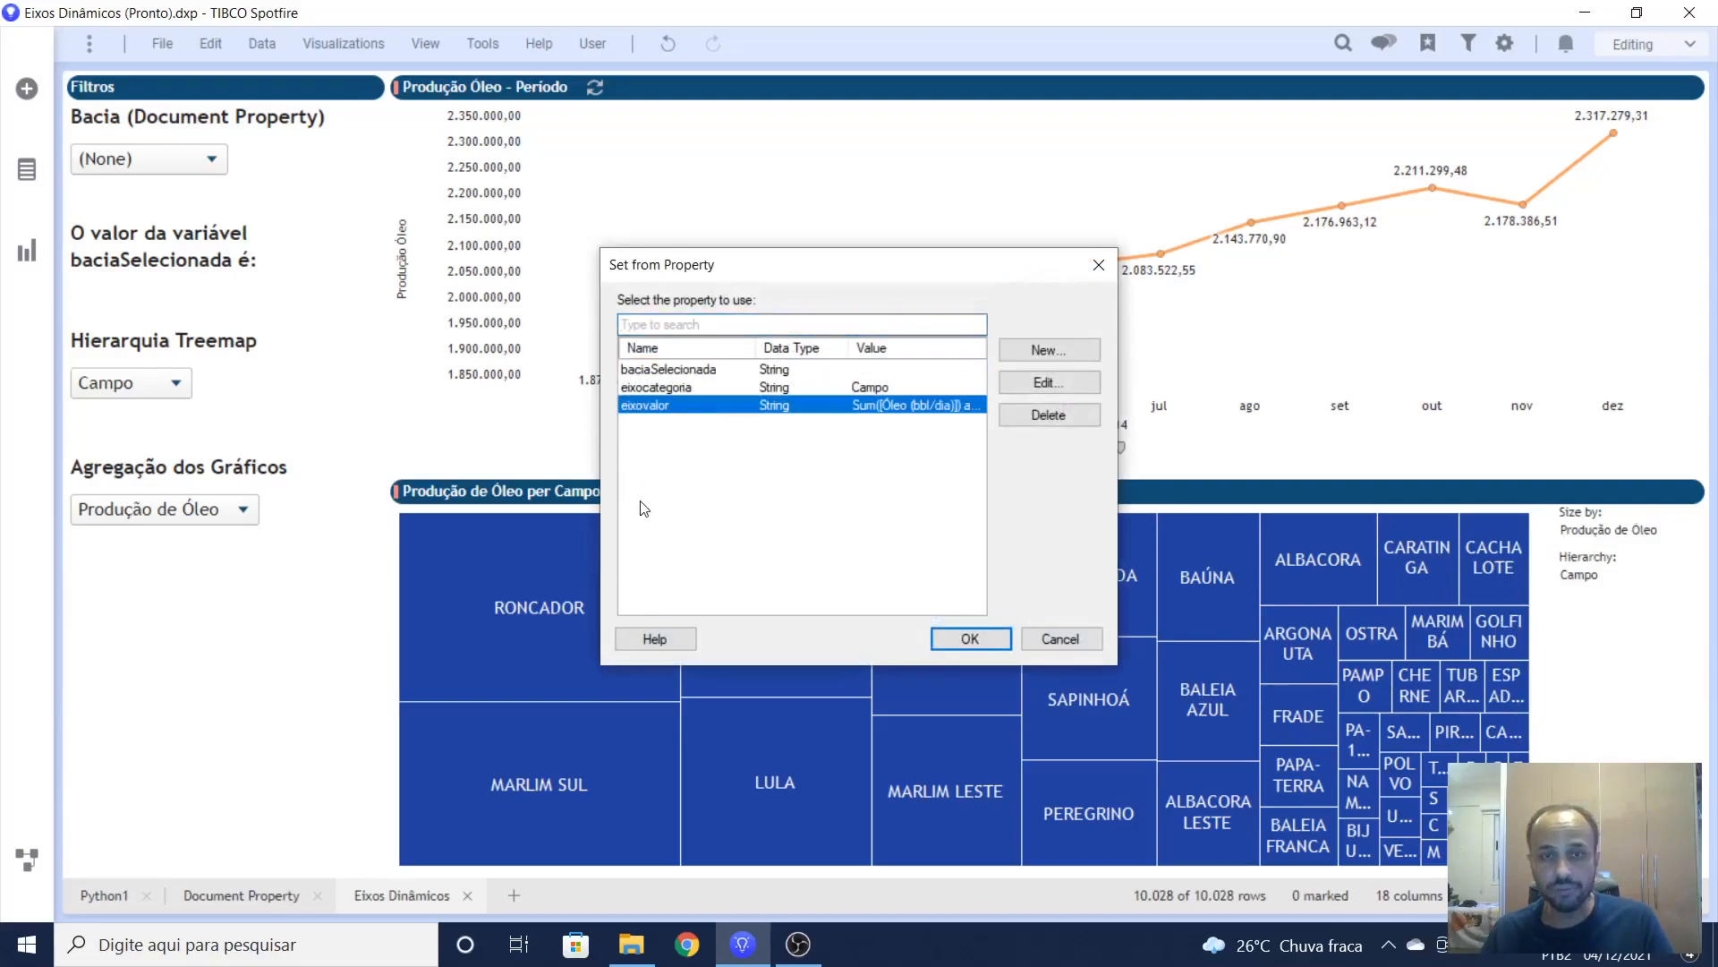
{"action": "left_click", "coordinate": [970, 638]}
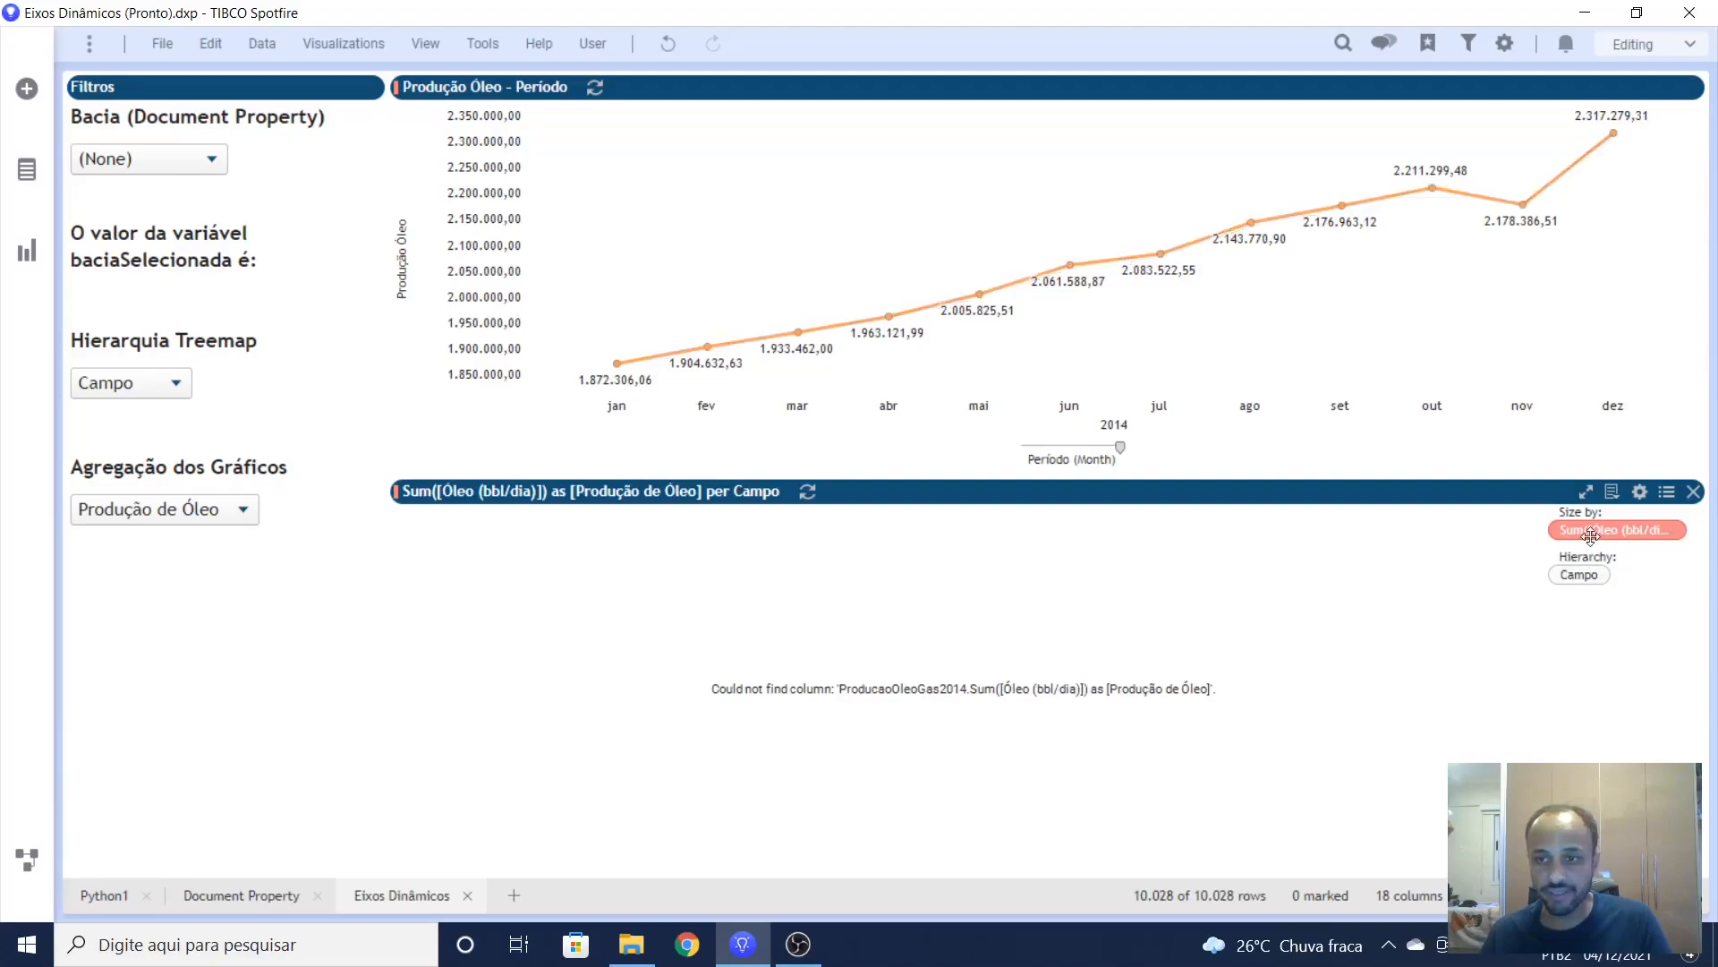
{"action": "right_click", "coordinate": [1596, 531]}
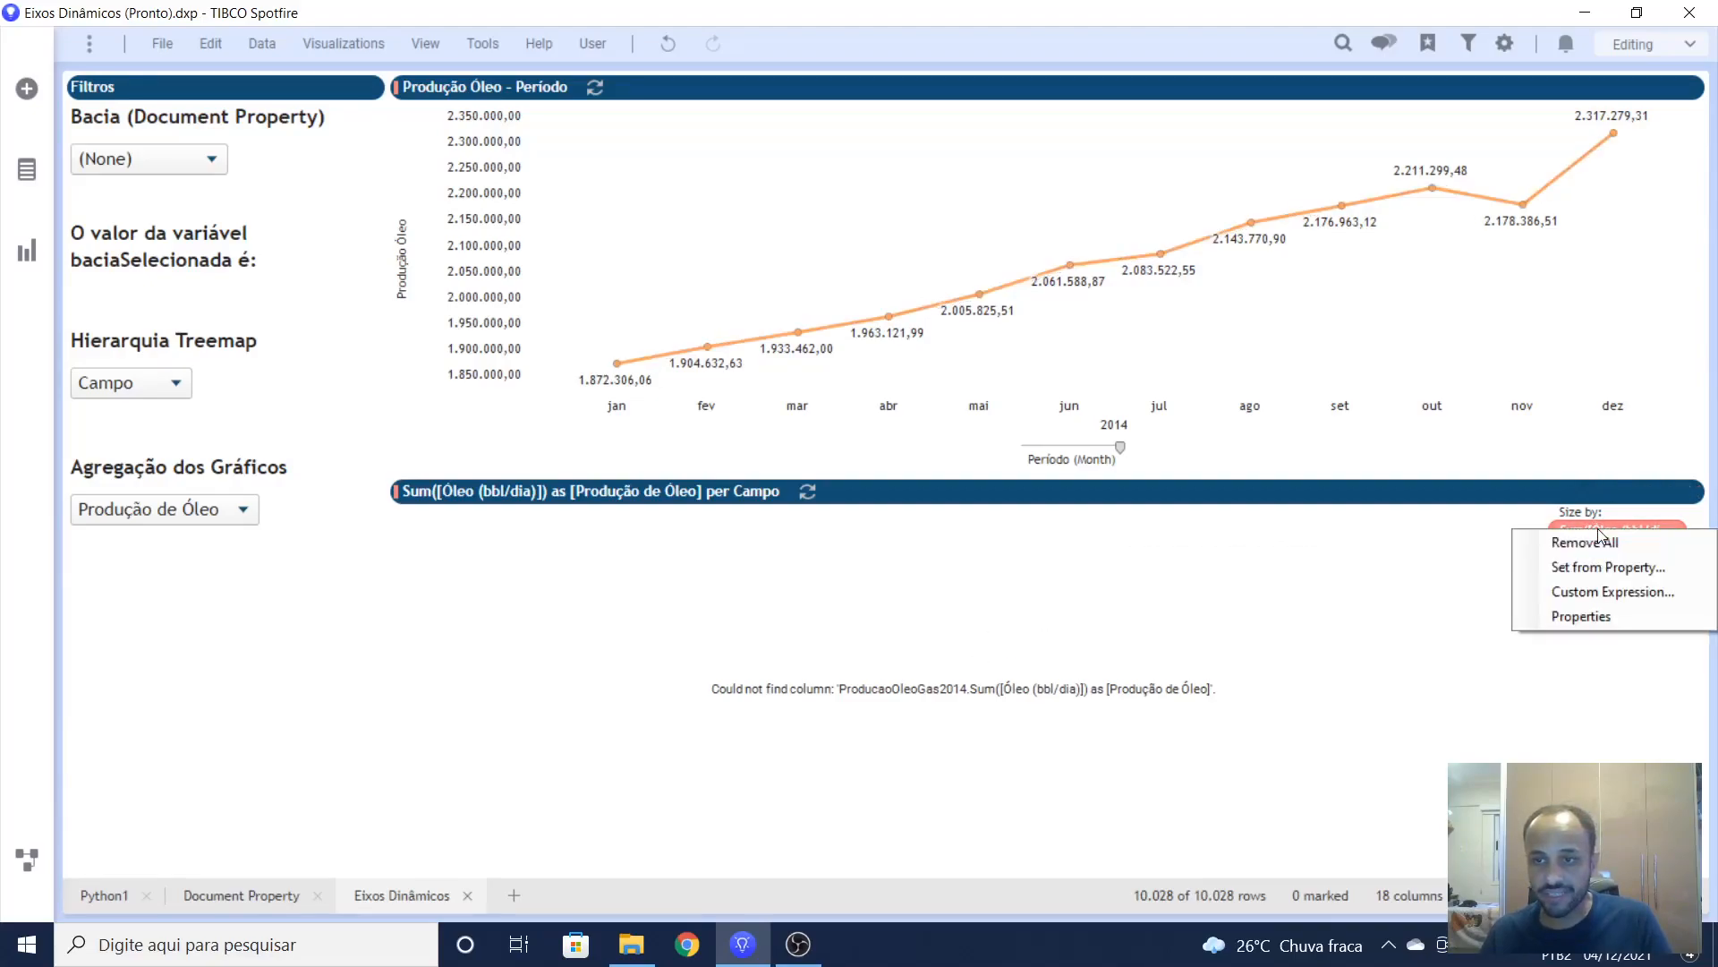
{"action": "left_click", "coordinate": [1580, 543]}
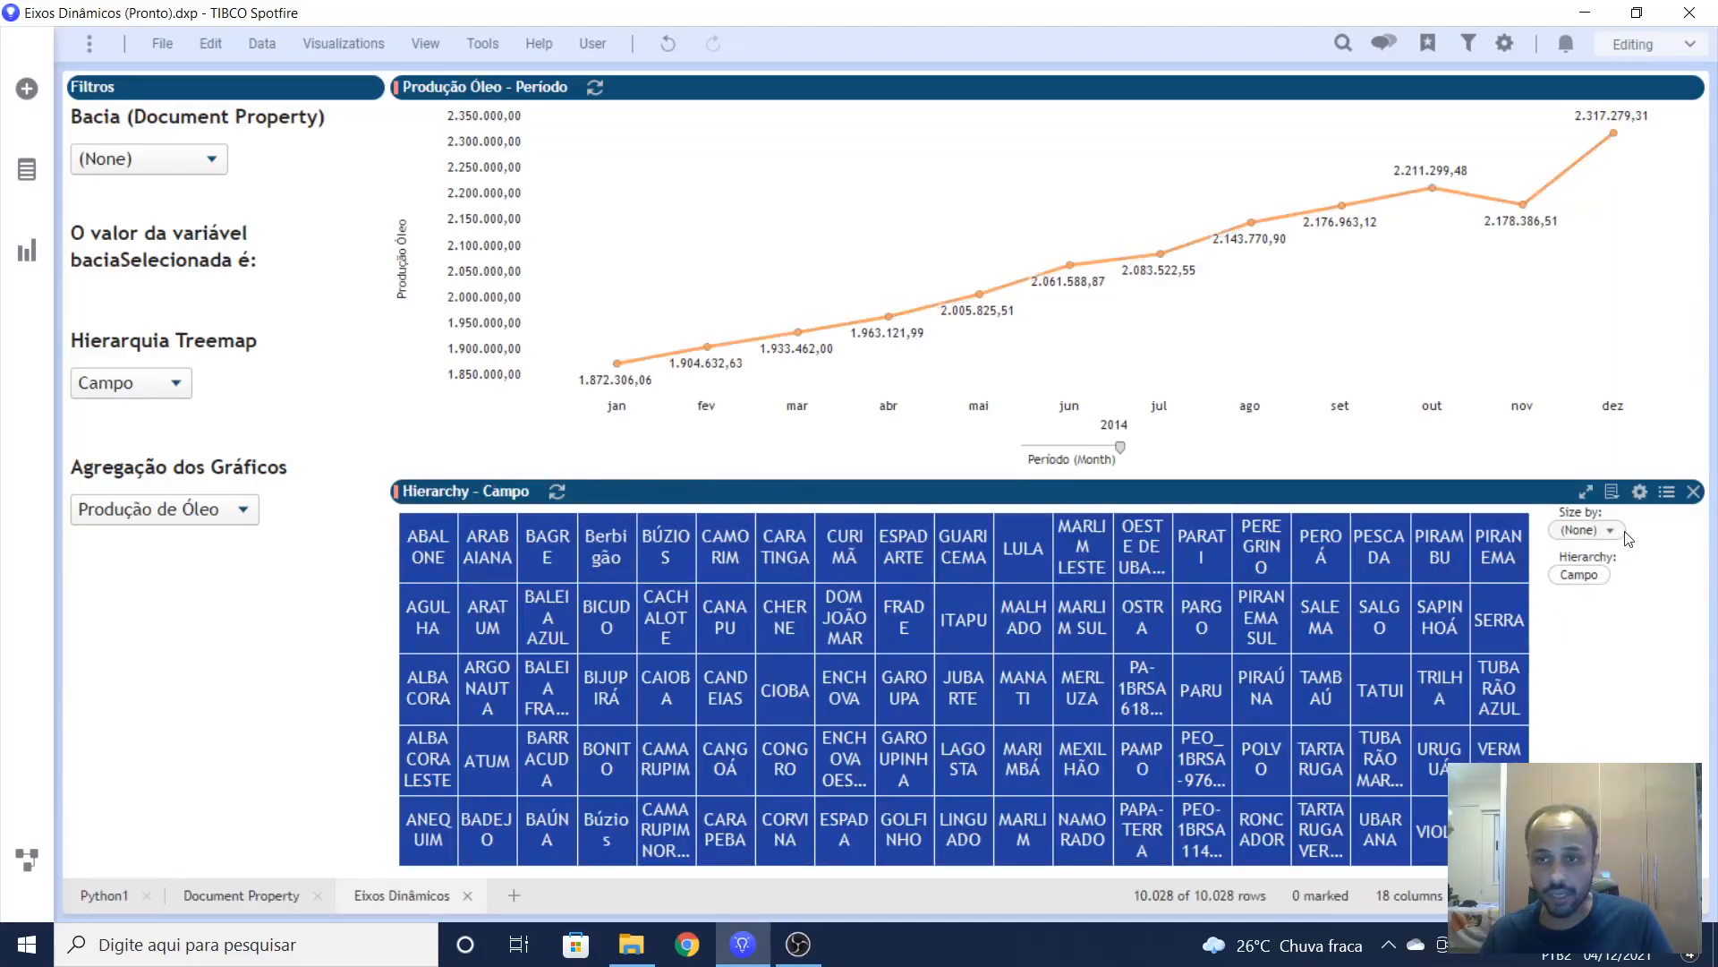
Step: Open the custom expression editor for the Size by axis in the treemap's properties
{"action": "right_click", "coordinate": [1577, 535]}
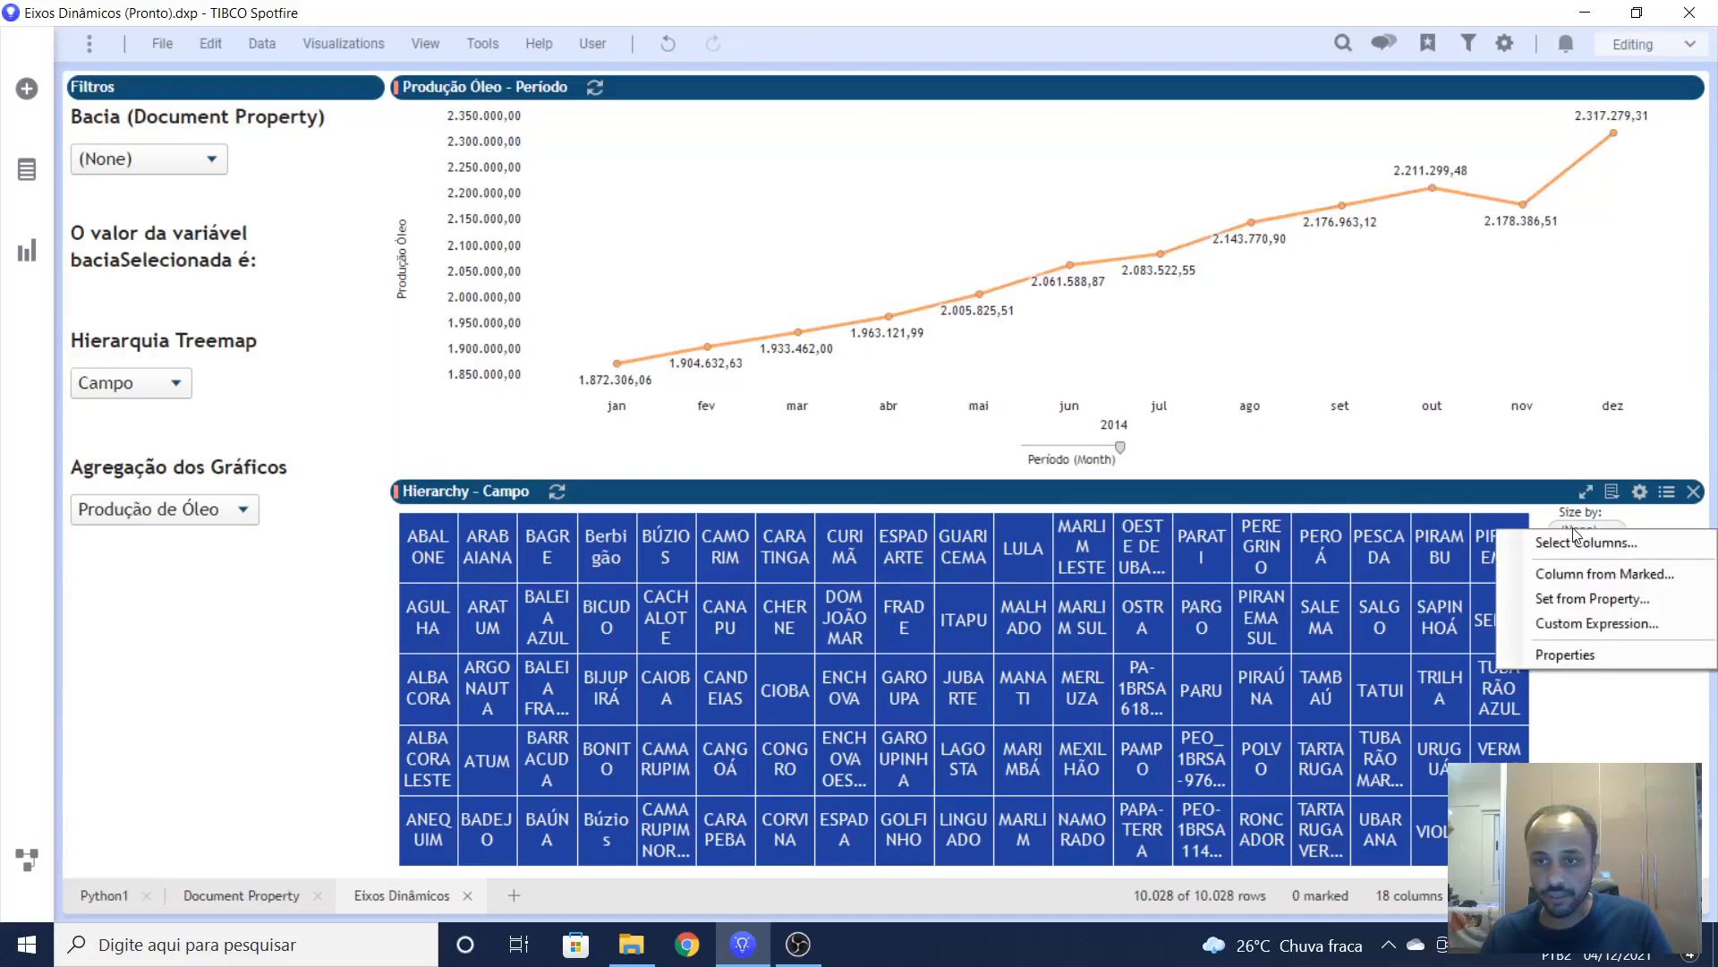
{"action": "right_click", "coordinate": [1114, 591]}
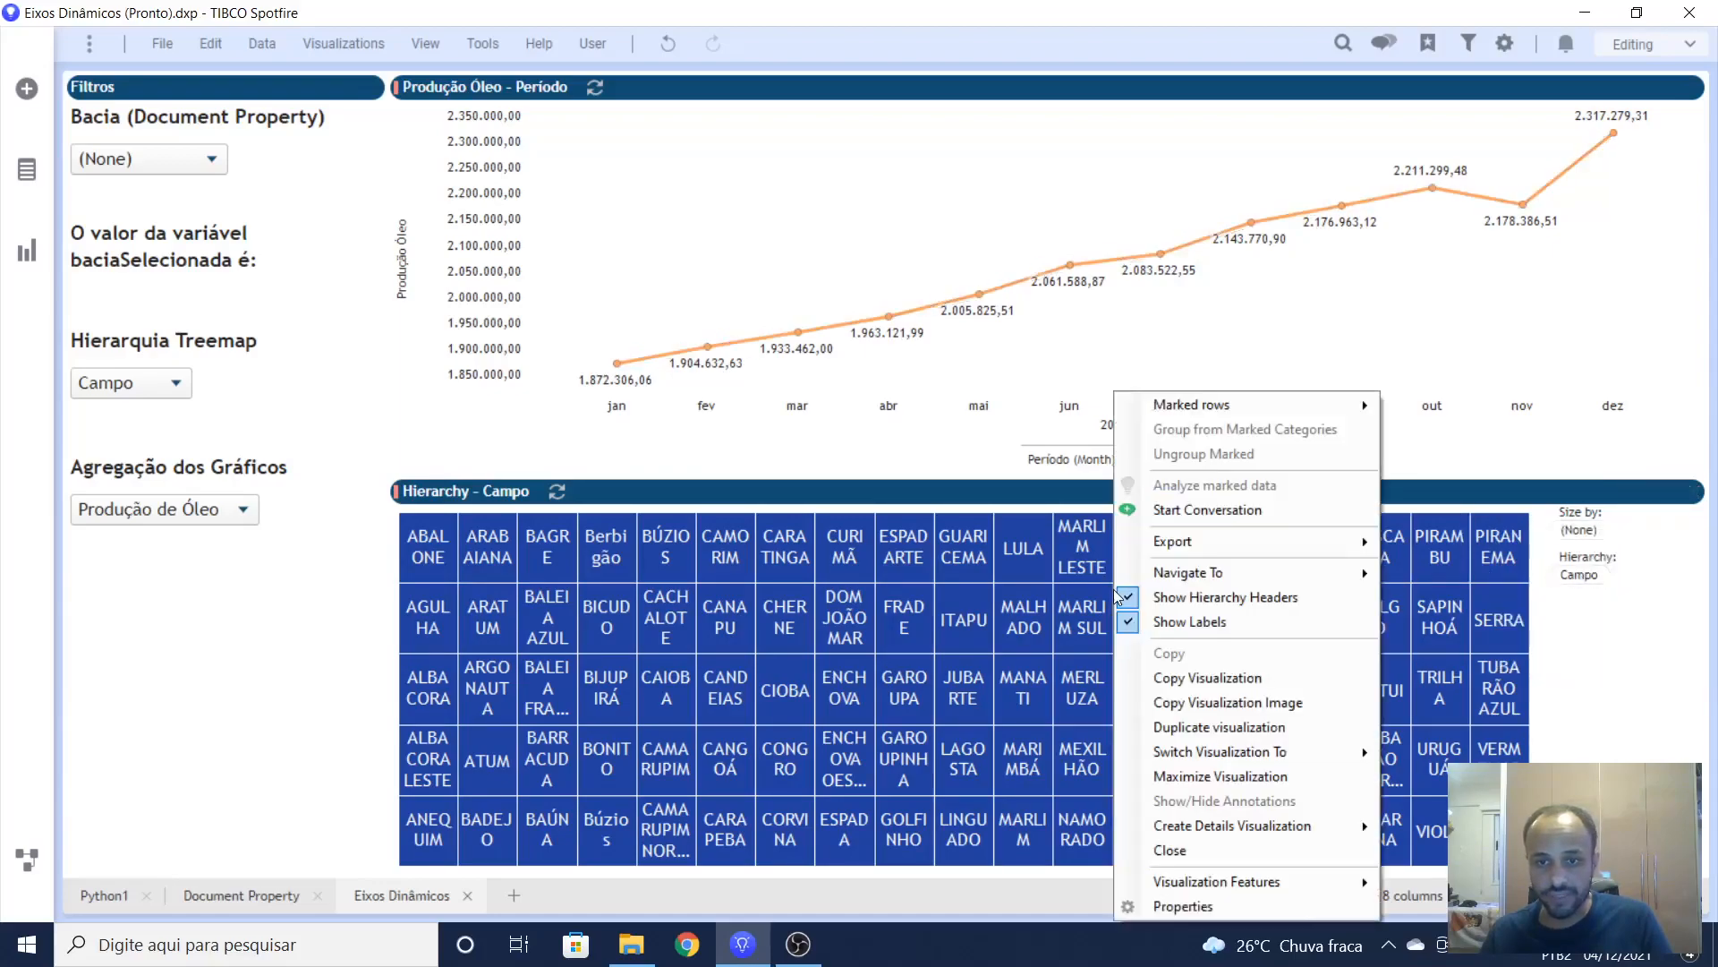
{"action": "left_click", "coordinate": [1178, 907]}
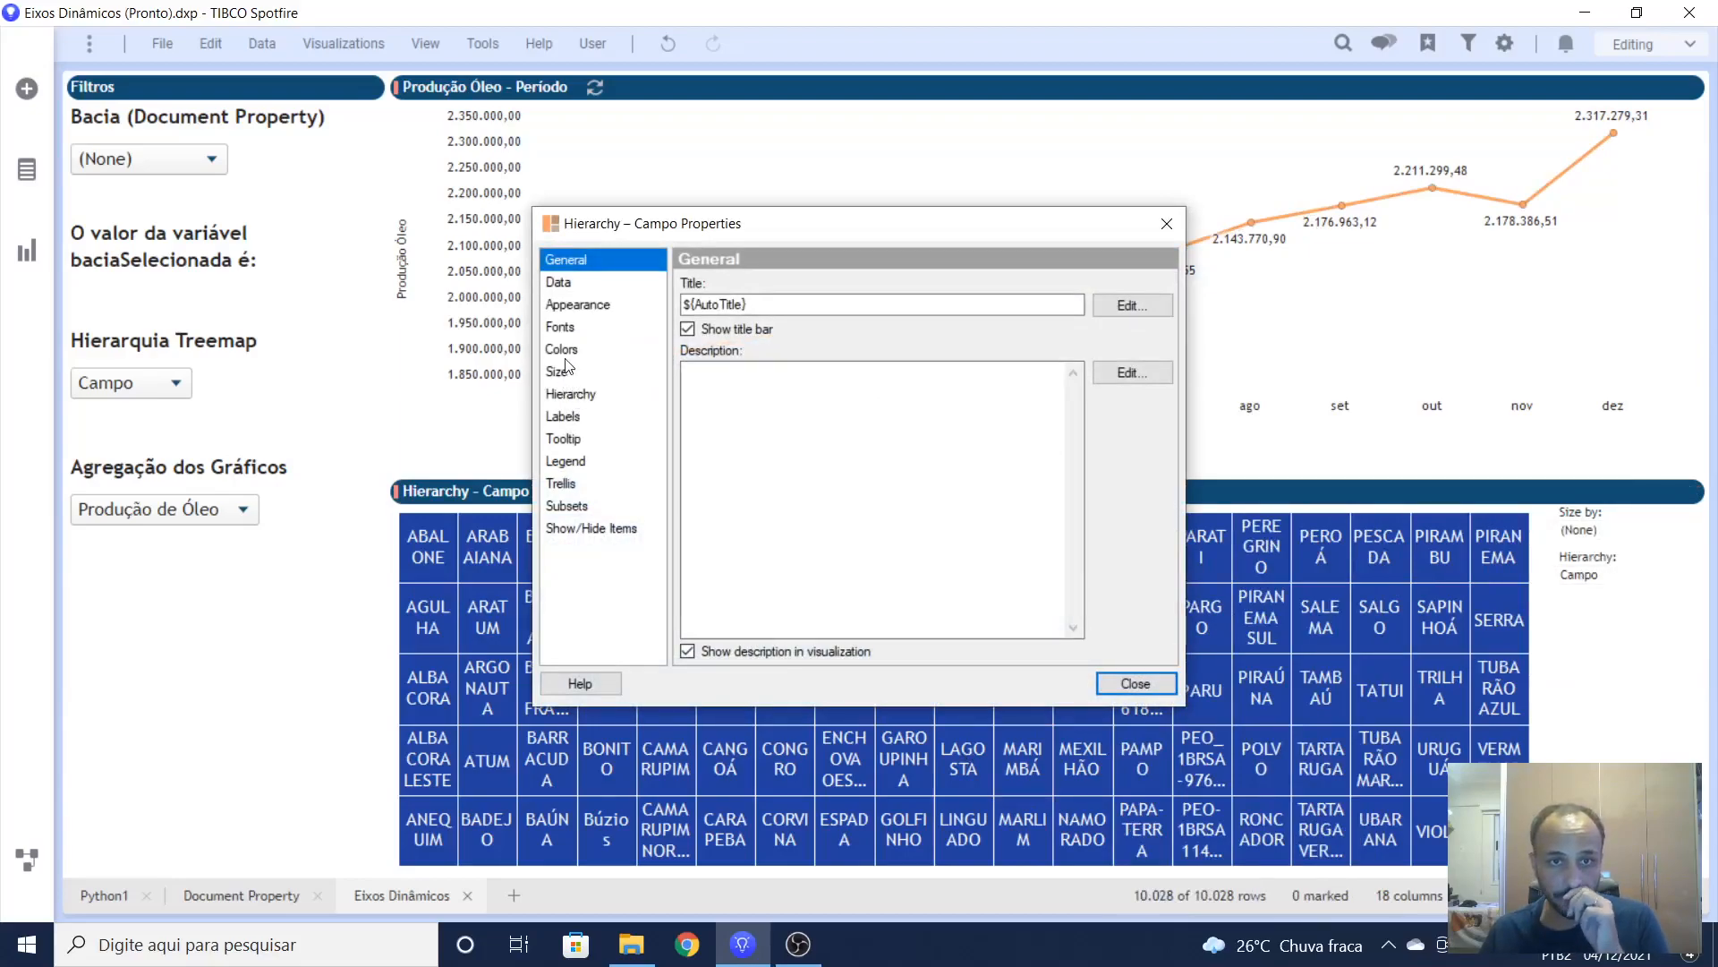
{"action": "left_click", "coordinate": [567, 373]}
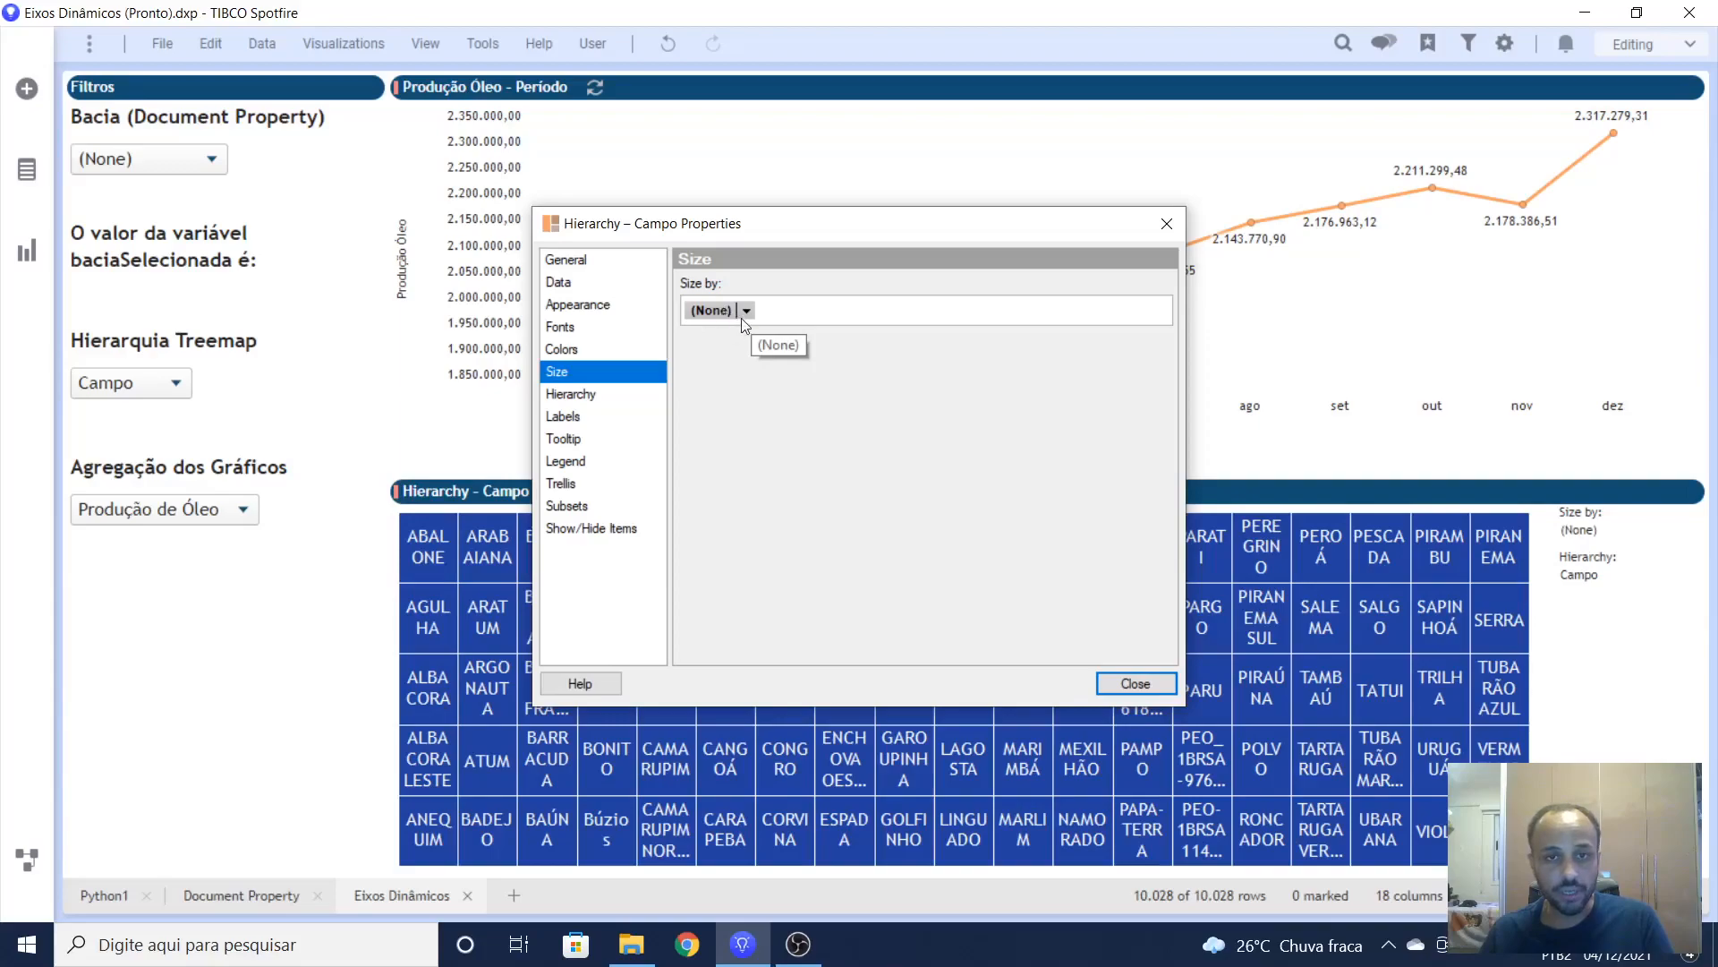
{"action": "left_click", "coordinate": [715, 314]}
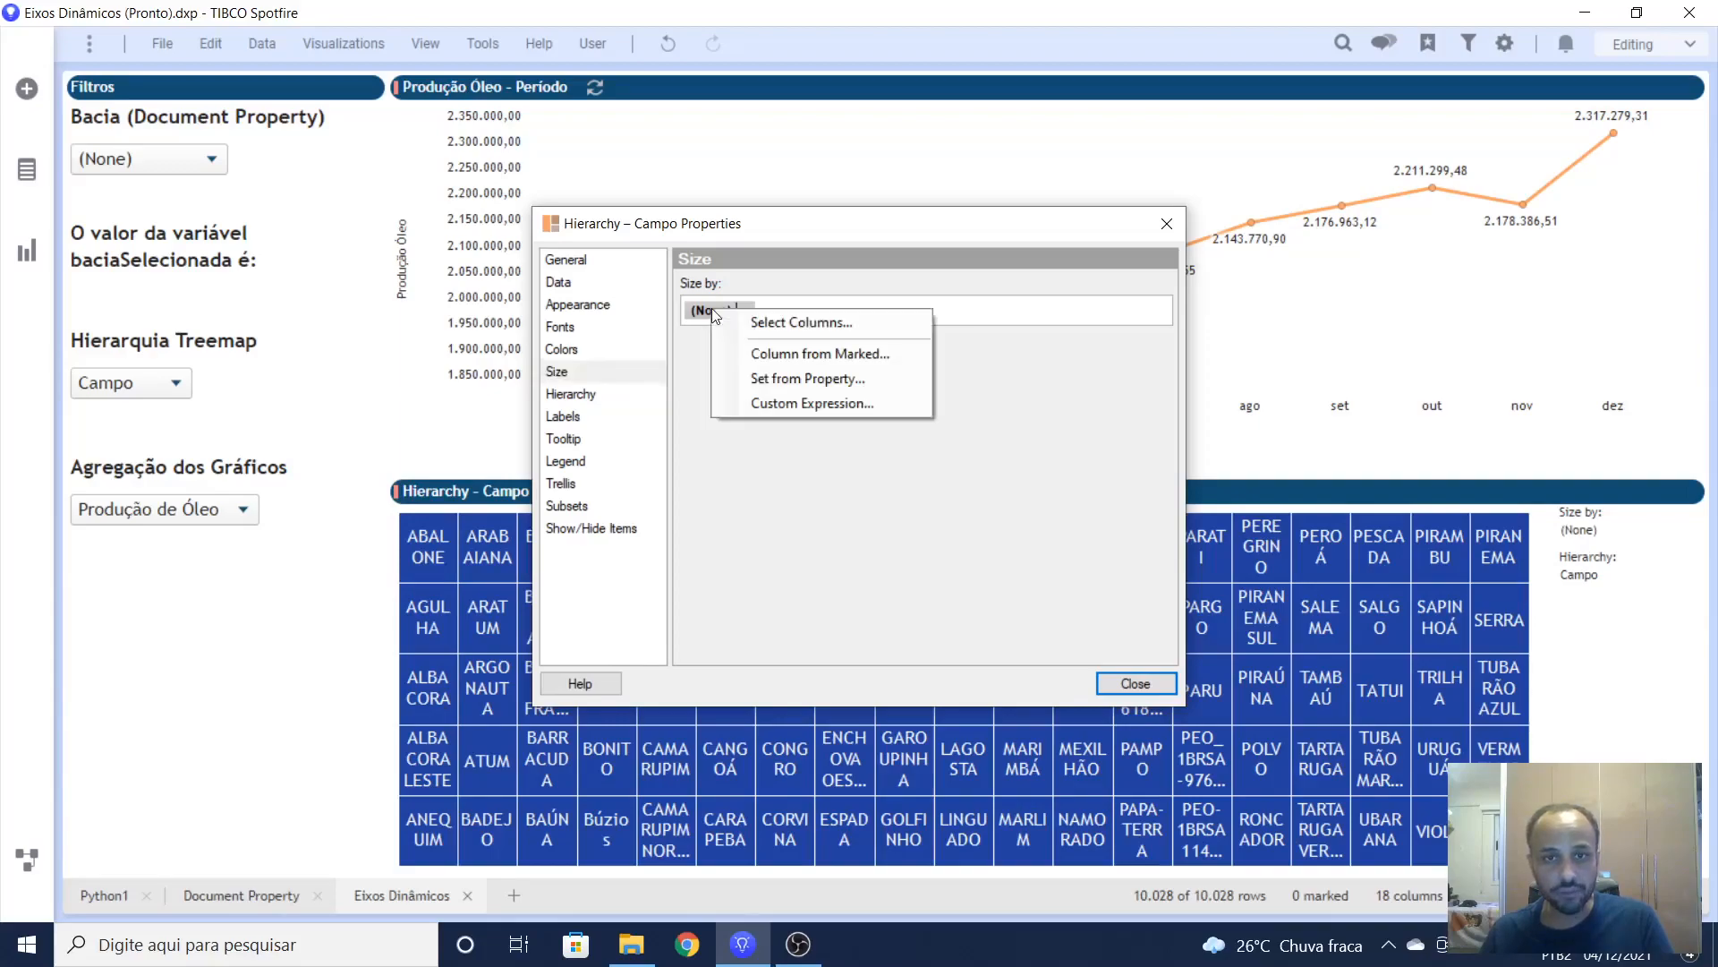
{"action": "left_click", "coordinate": [829, 404]}
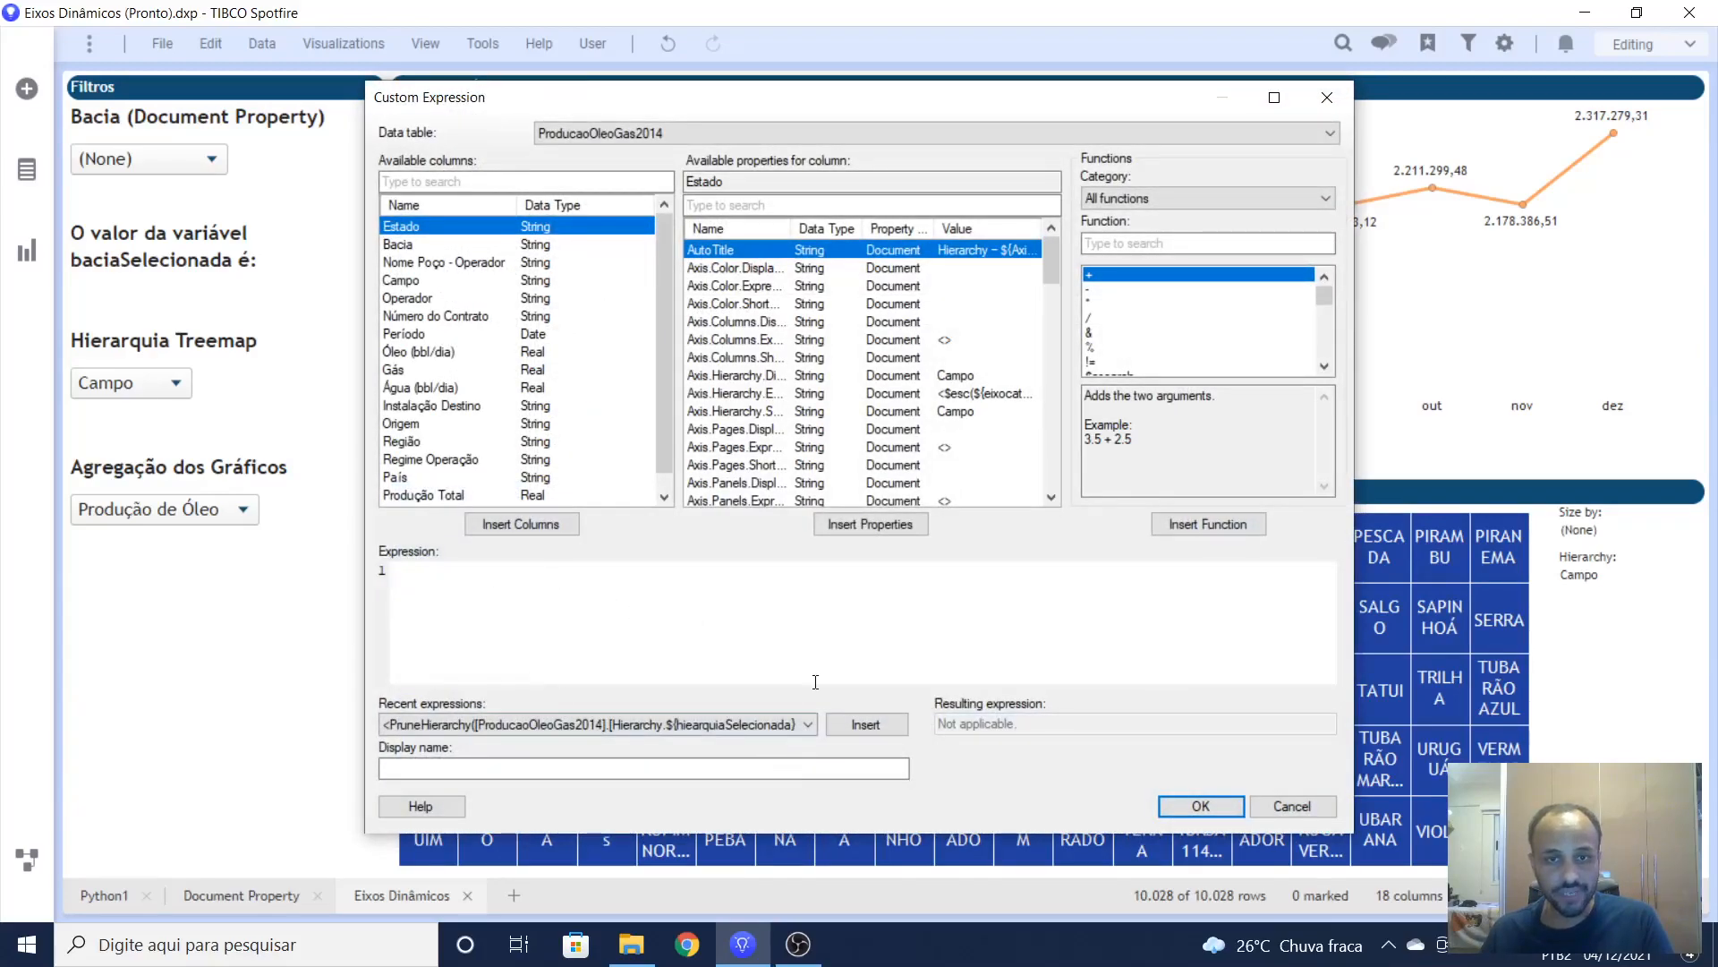
Step: Find the eixovalor document property, insert it as the Size by expression ${eixovalor}, check the resulting expression and apply it to the treemap
{"action": "left_click", "coordinate": [741, 206]}
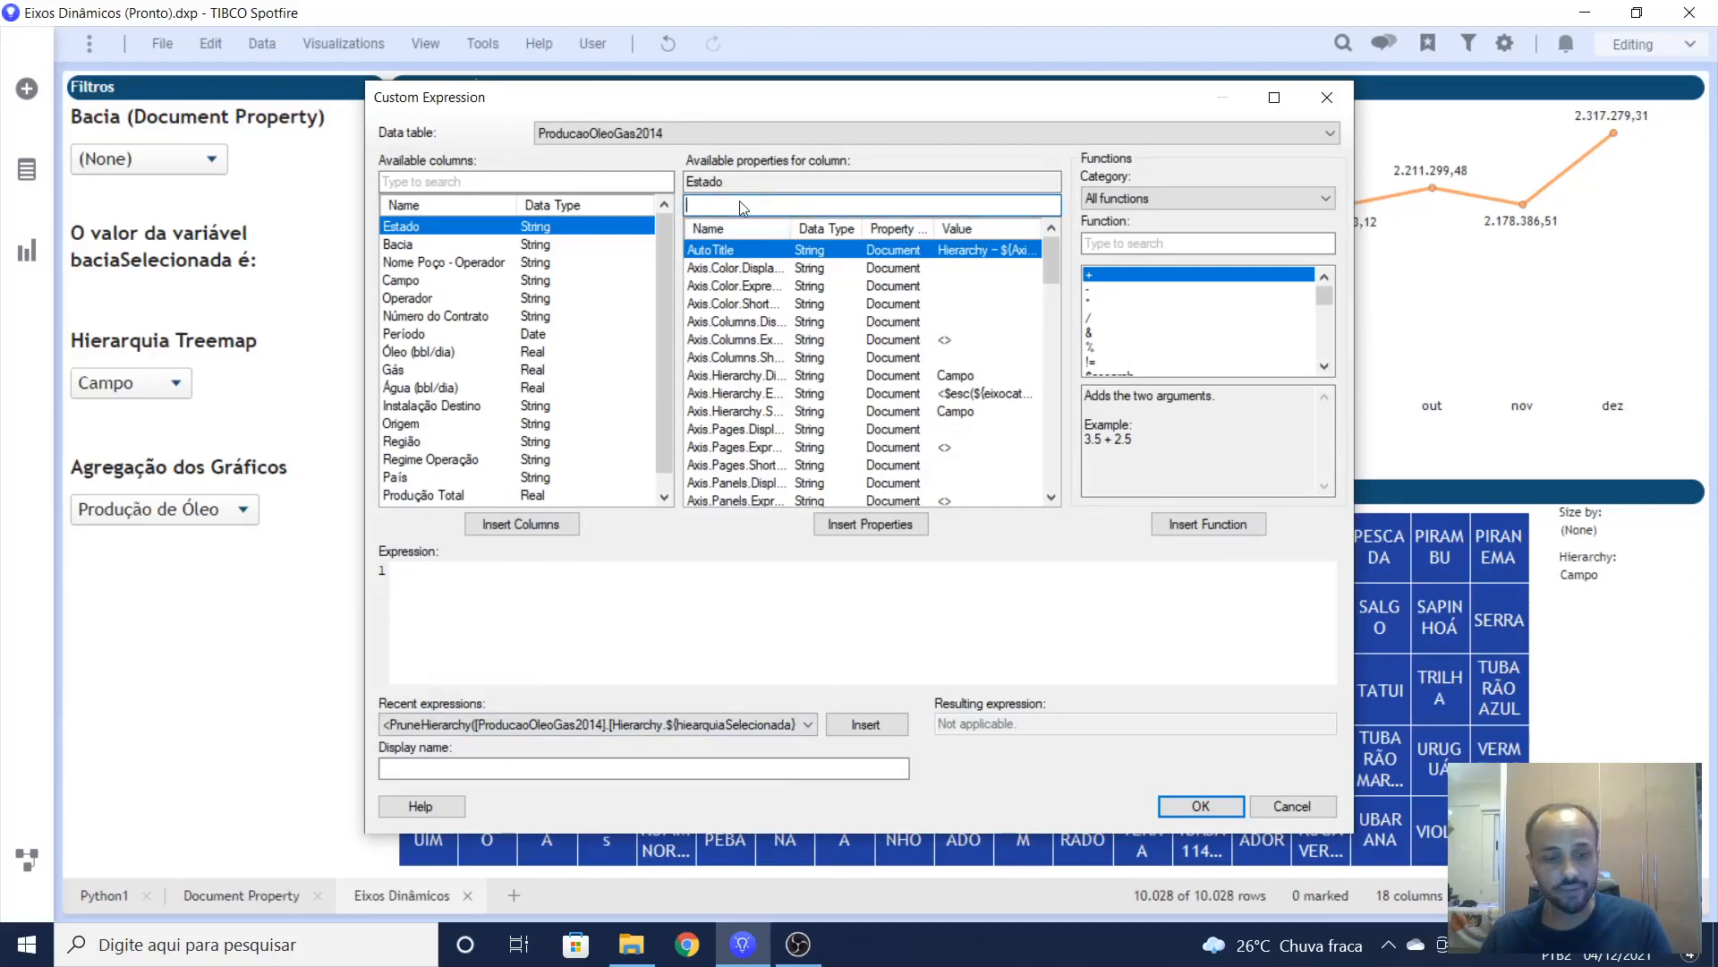
{"action": "type", "text": "ex"}
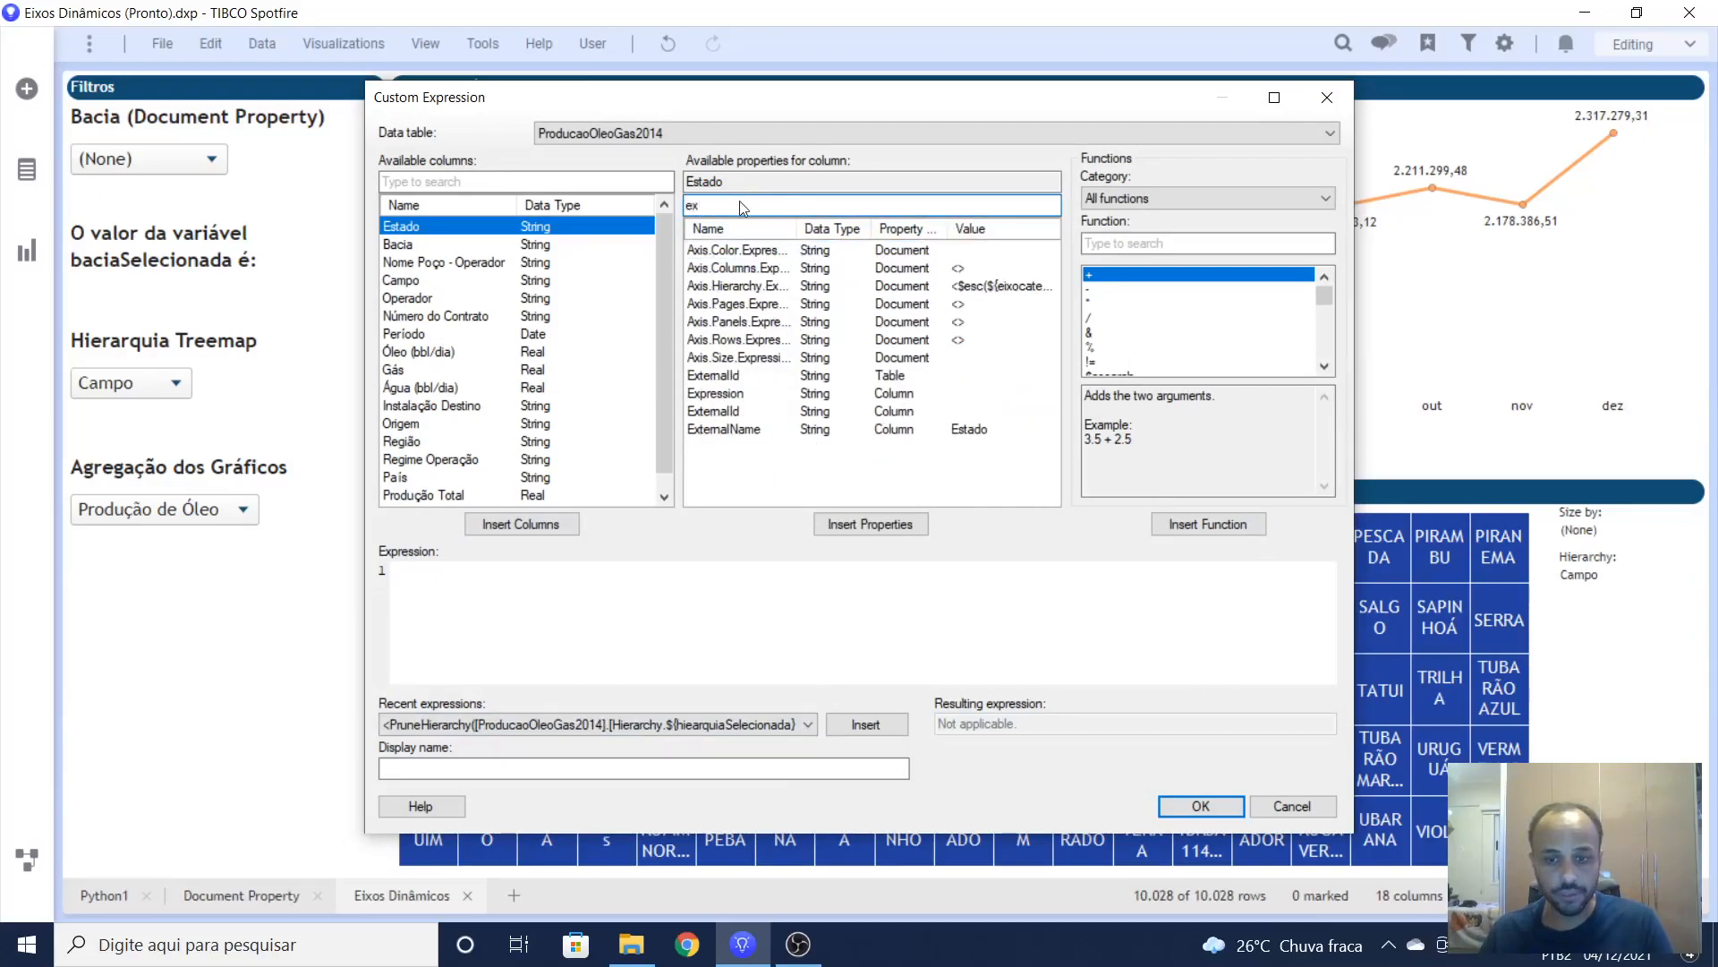
{"action": "type", "text": "ix"}
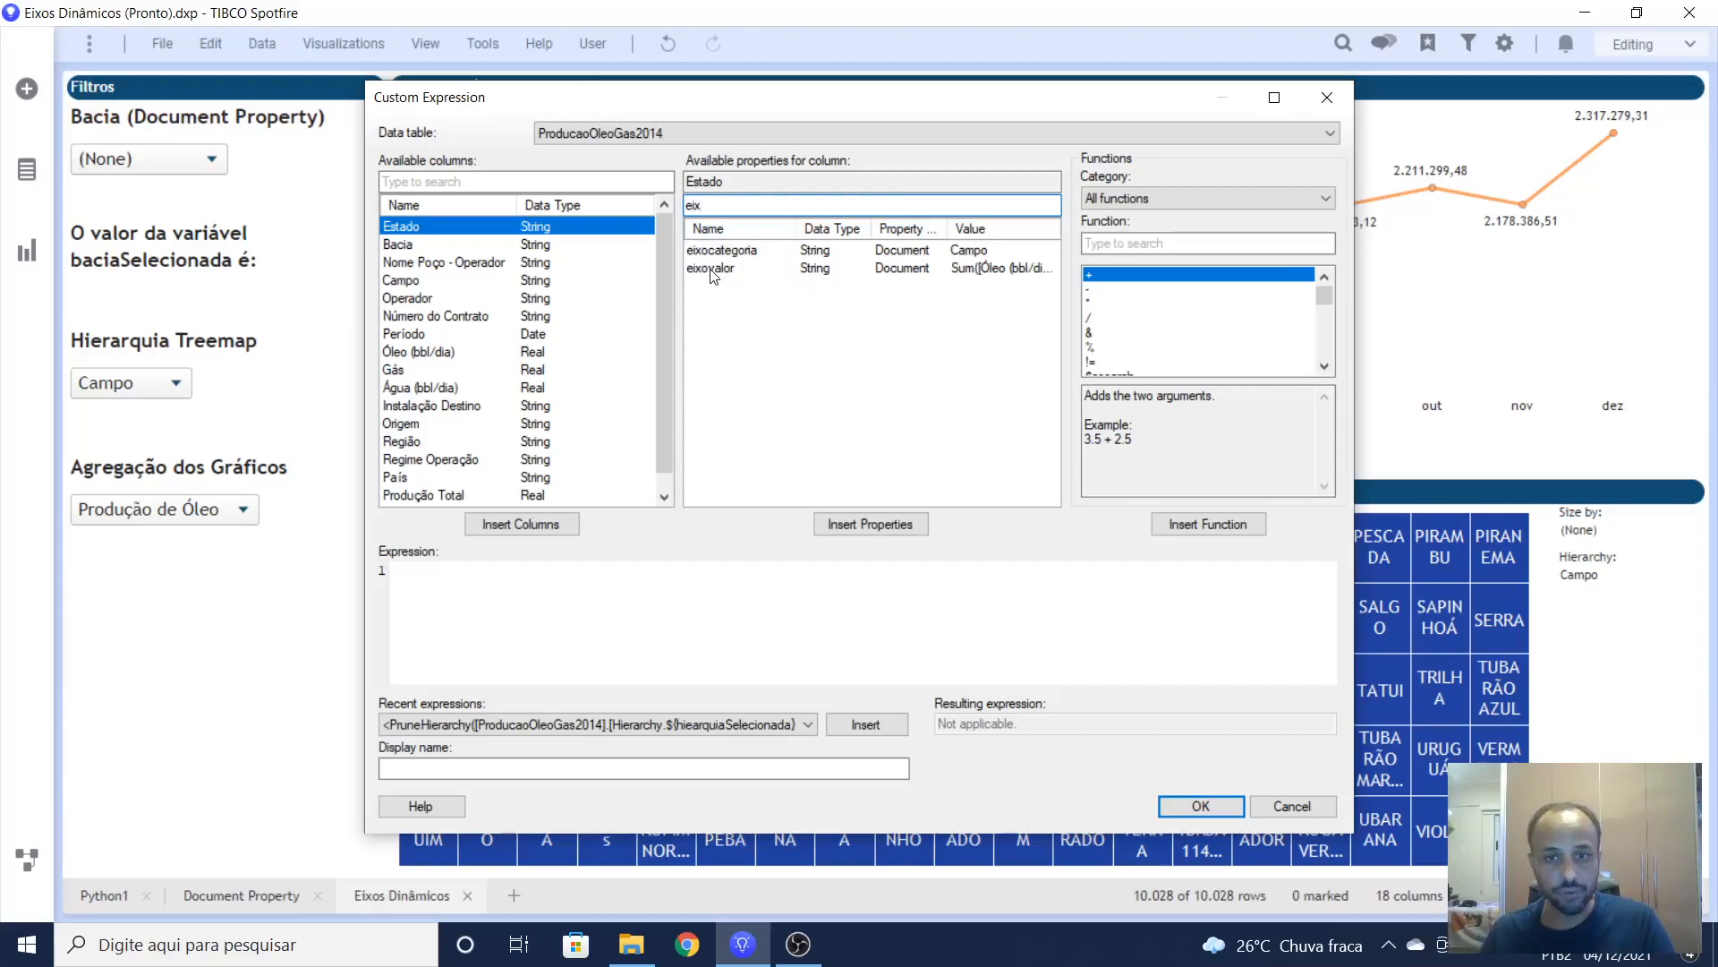
{"action": "left_click", "coordinate": [713, 276]}
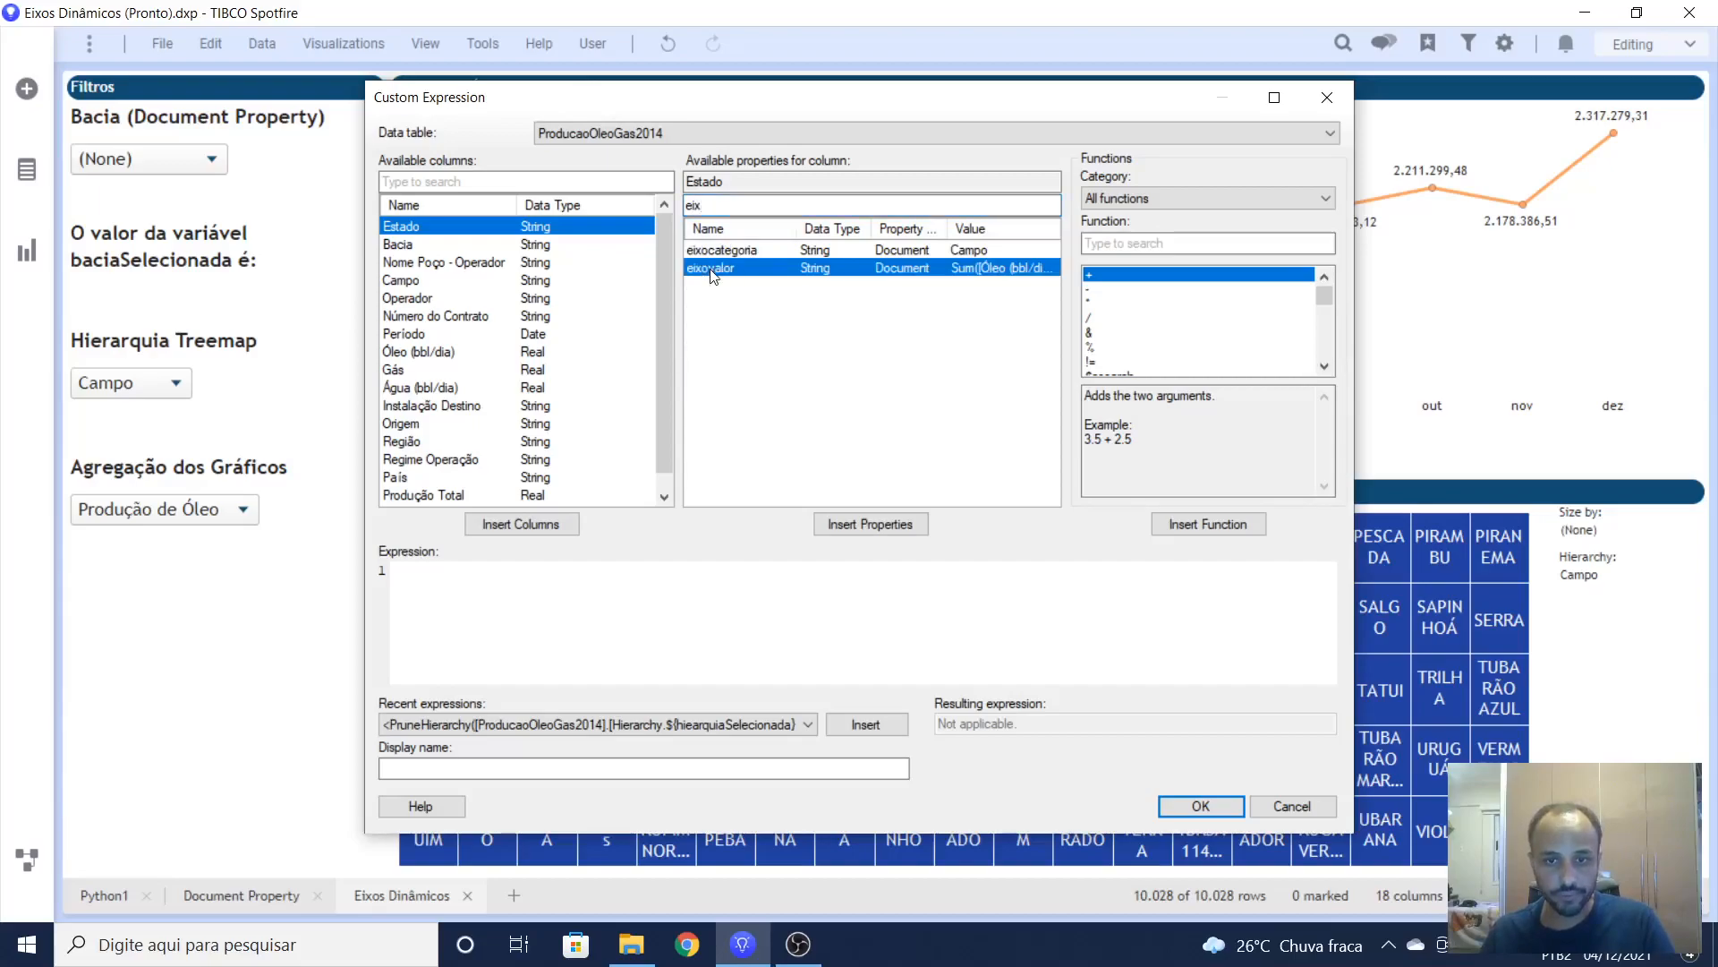
{"action": "double_click", "coordinate": [719, 268]}
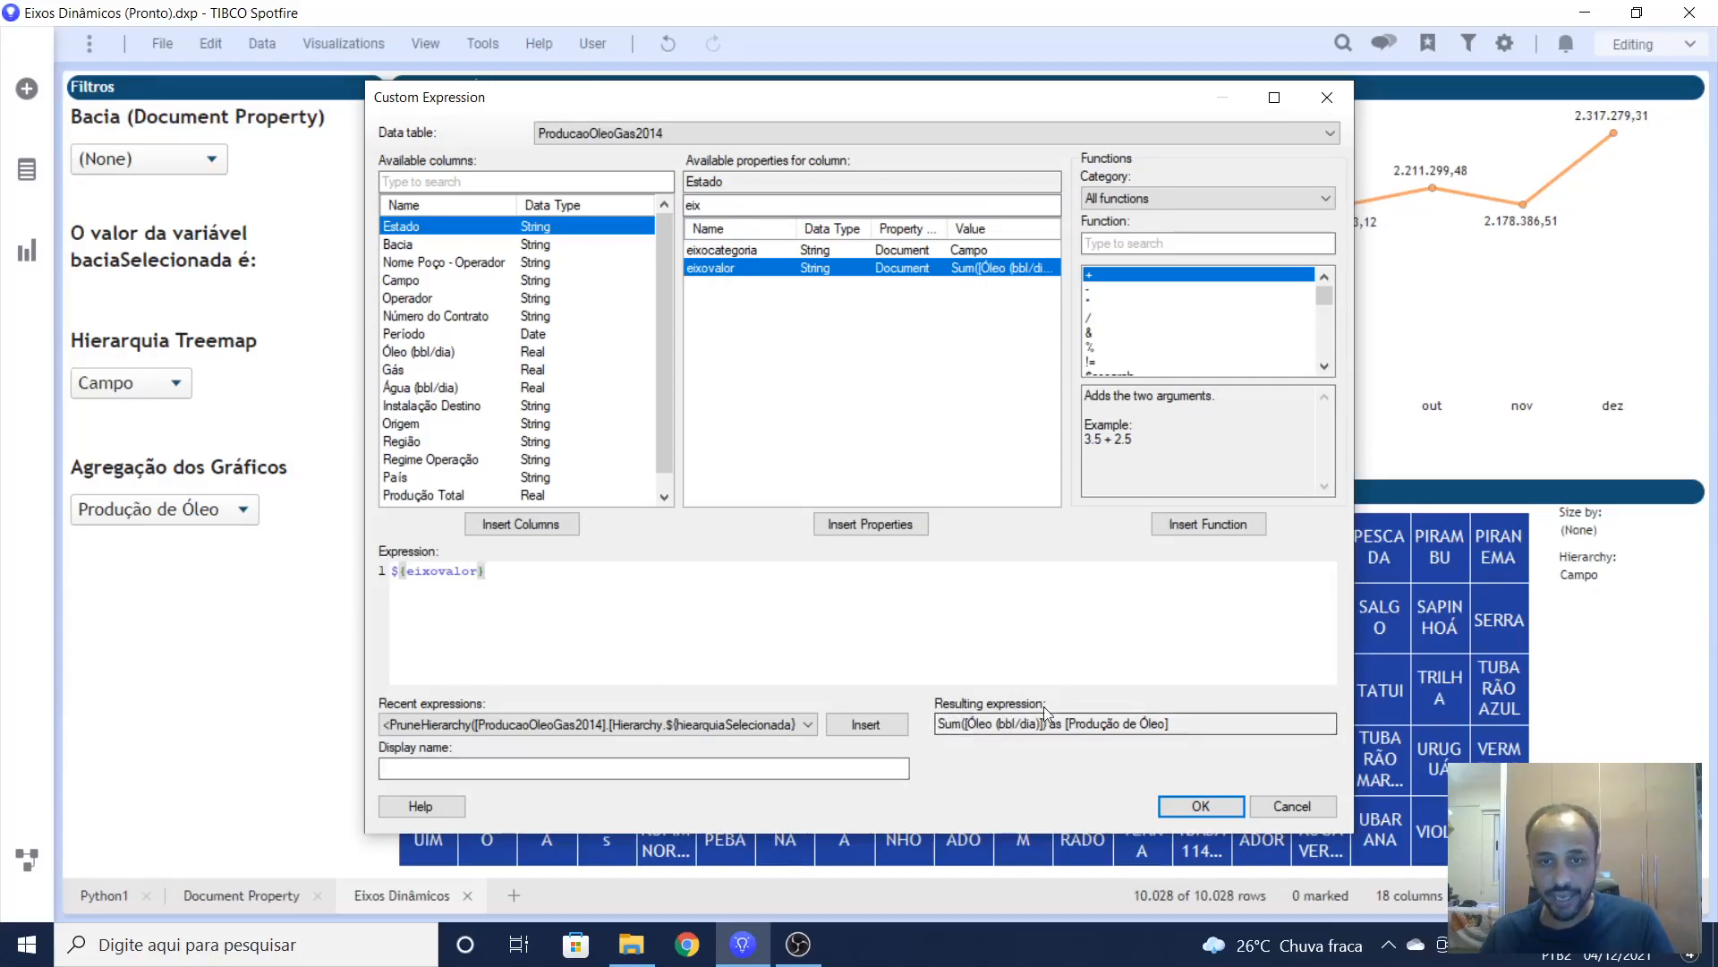
{"action": "left_click_drag", "start_coordinate": [1172, 723], "coordinate": [930, 729]}
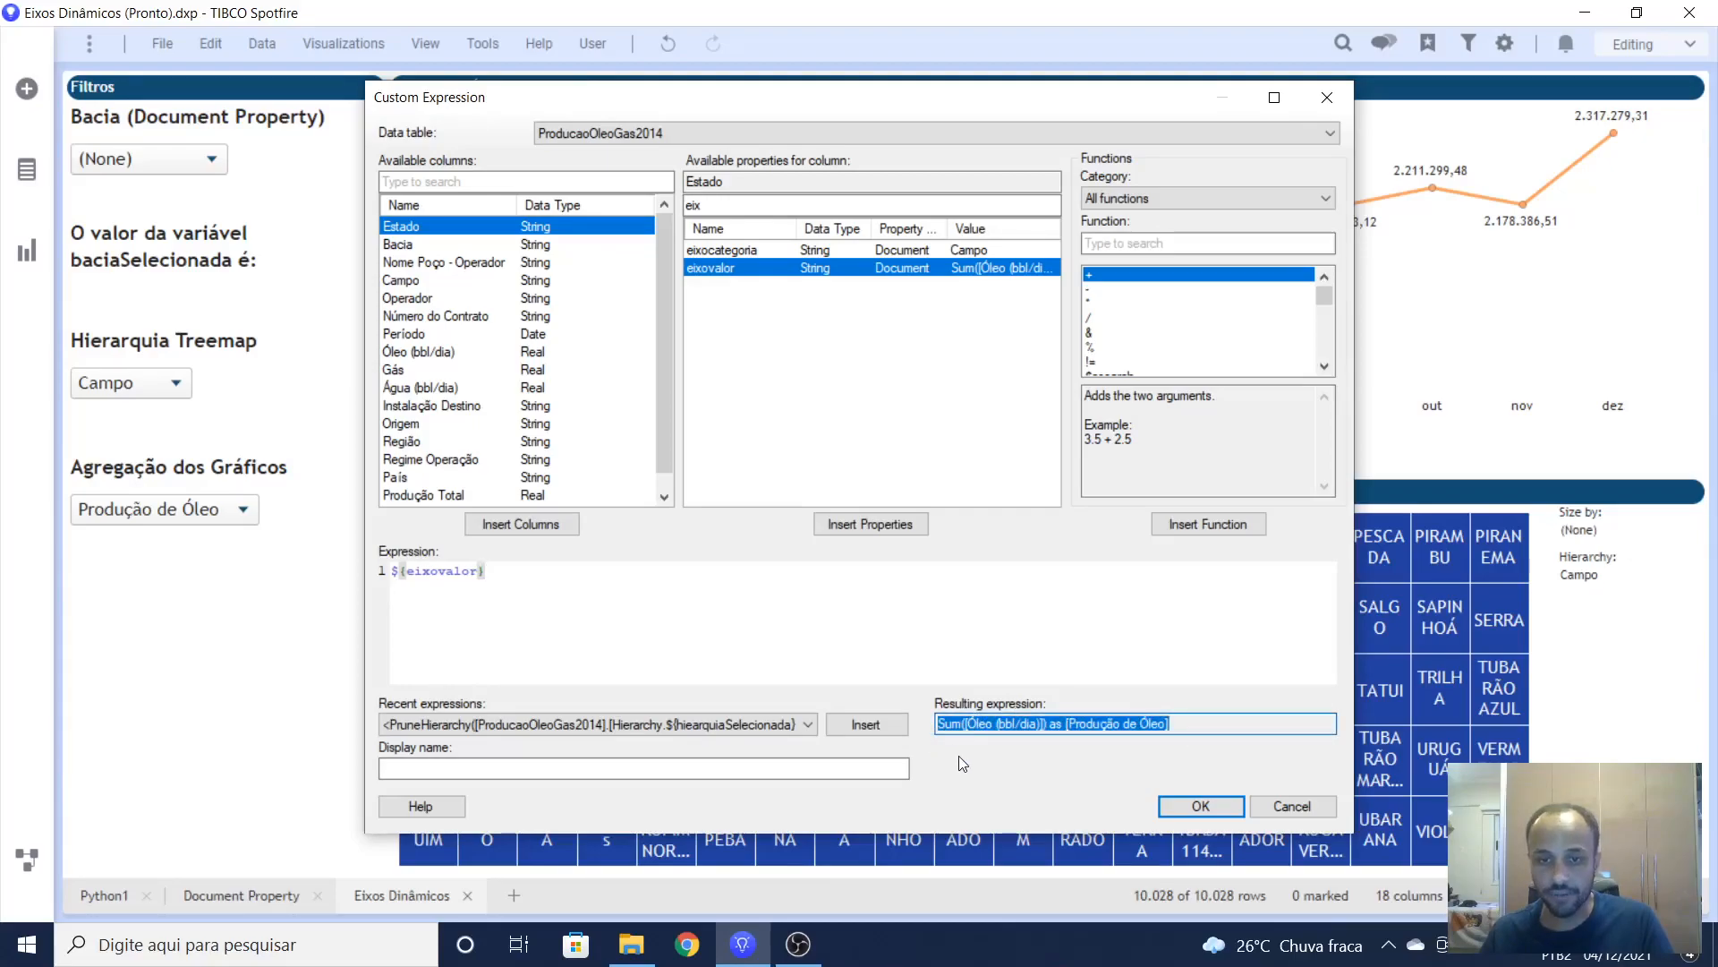
{"action": "left_click", "coordinate": [951, 725]}
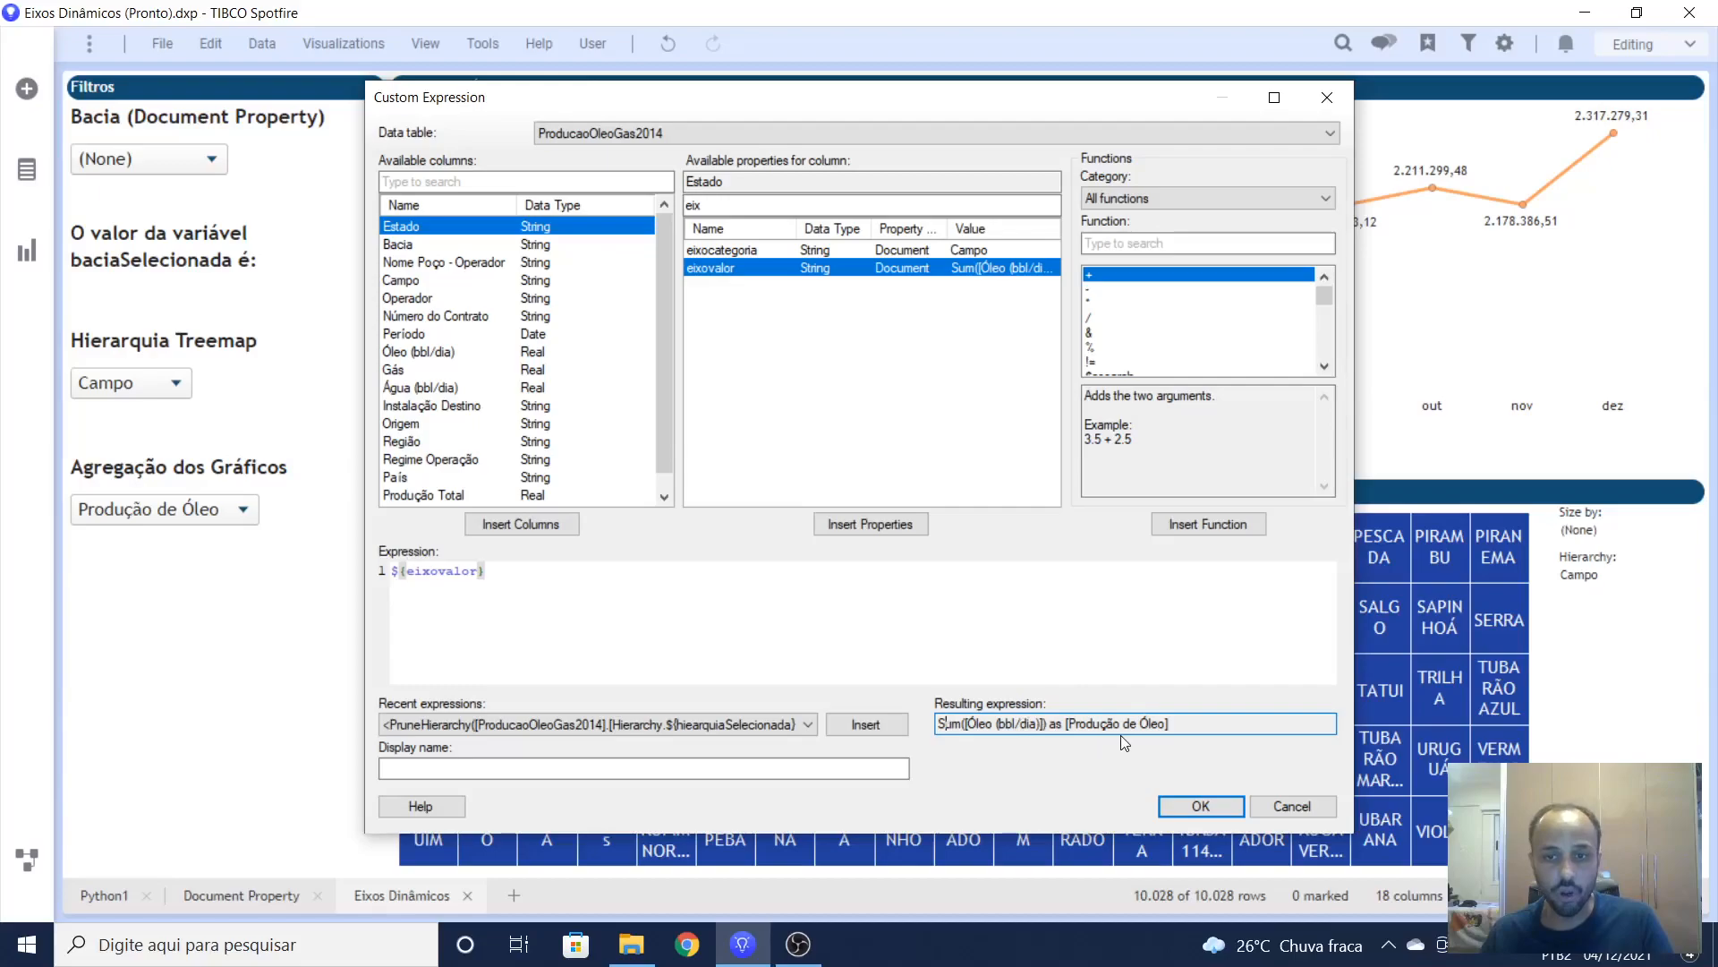
{"action": "left_click", "coordinate": [1198, 807]}
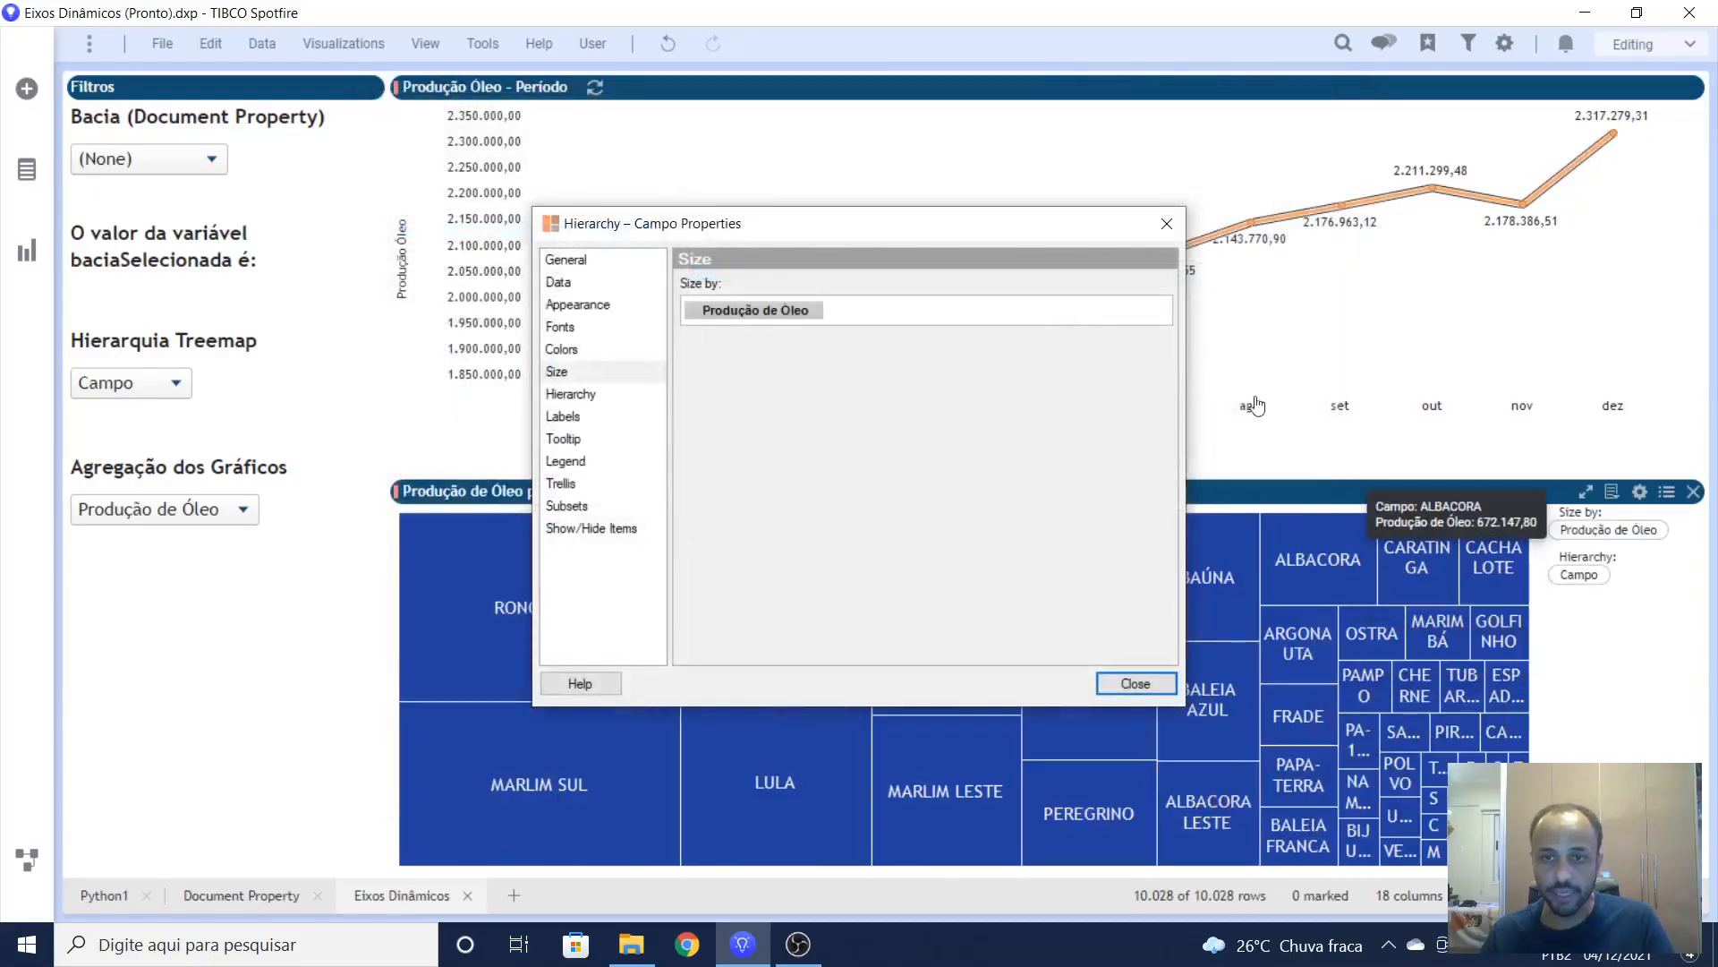
{"action": "left_click", "coordinate": [1135, 684]}
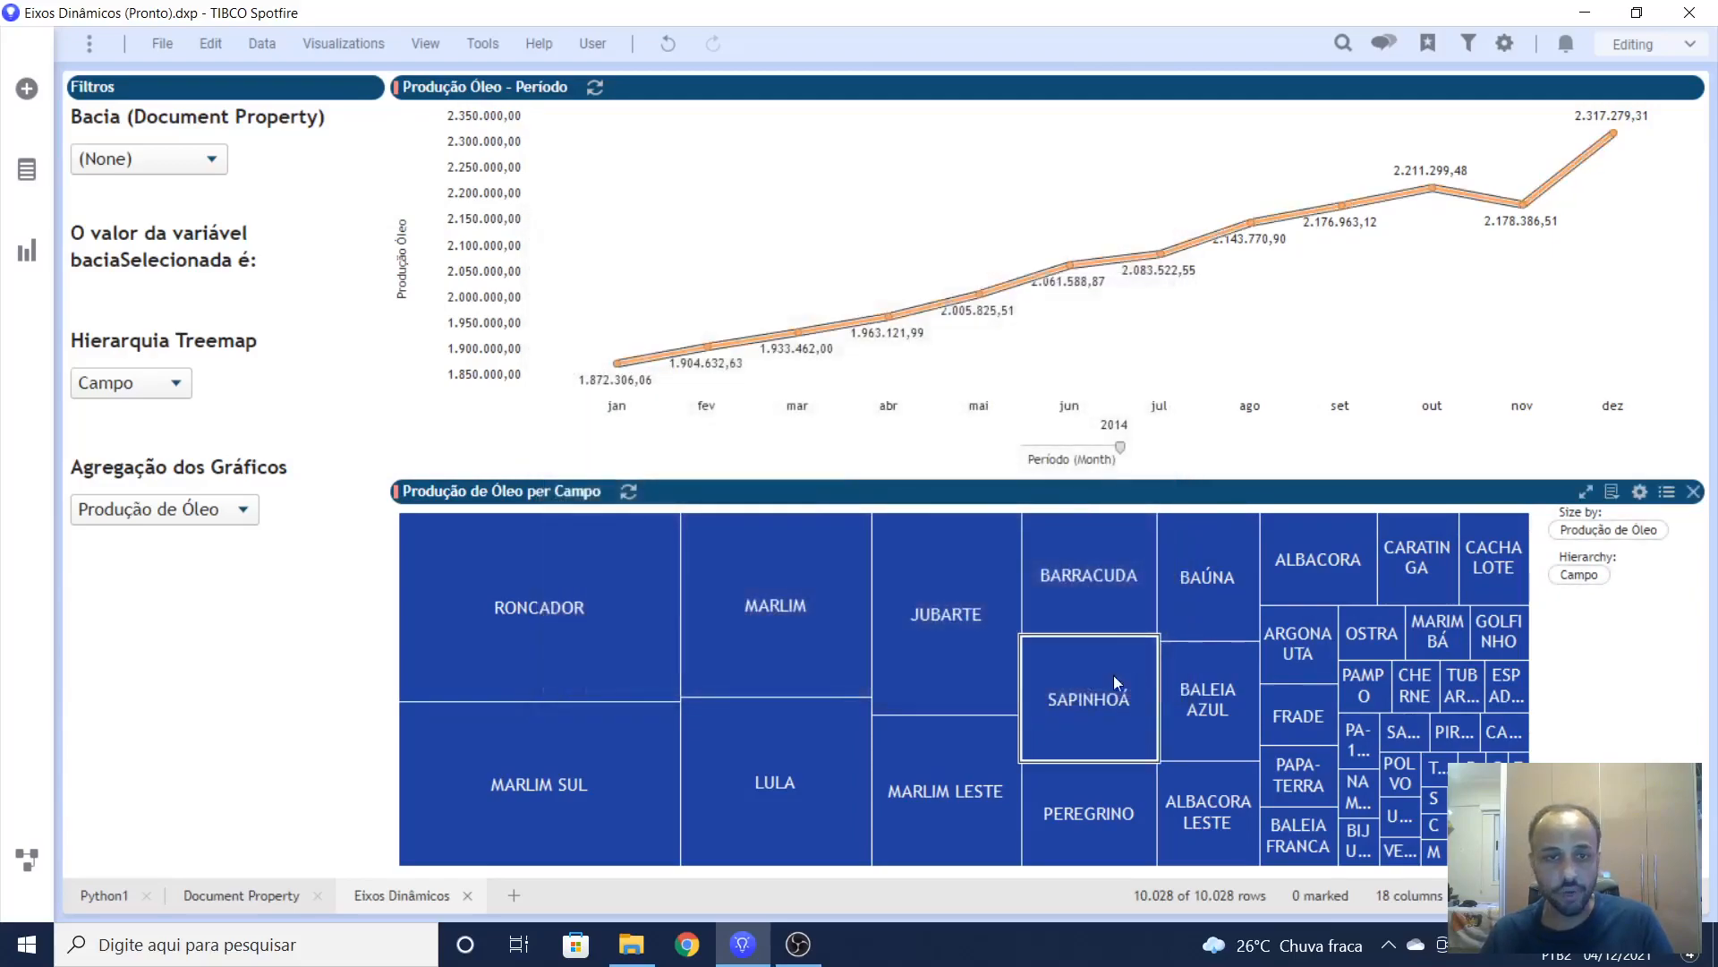
Step: Test the Agregação dos Gráficos drop-down on the treemap with Produção de Água, ending on Produção de Gás
{"action": "left_click", "coordinate": [213, 521]}
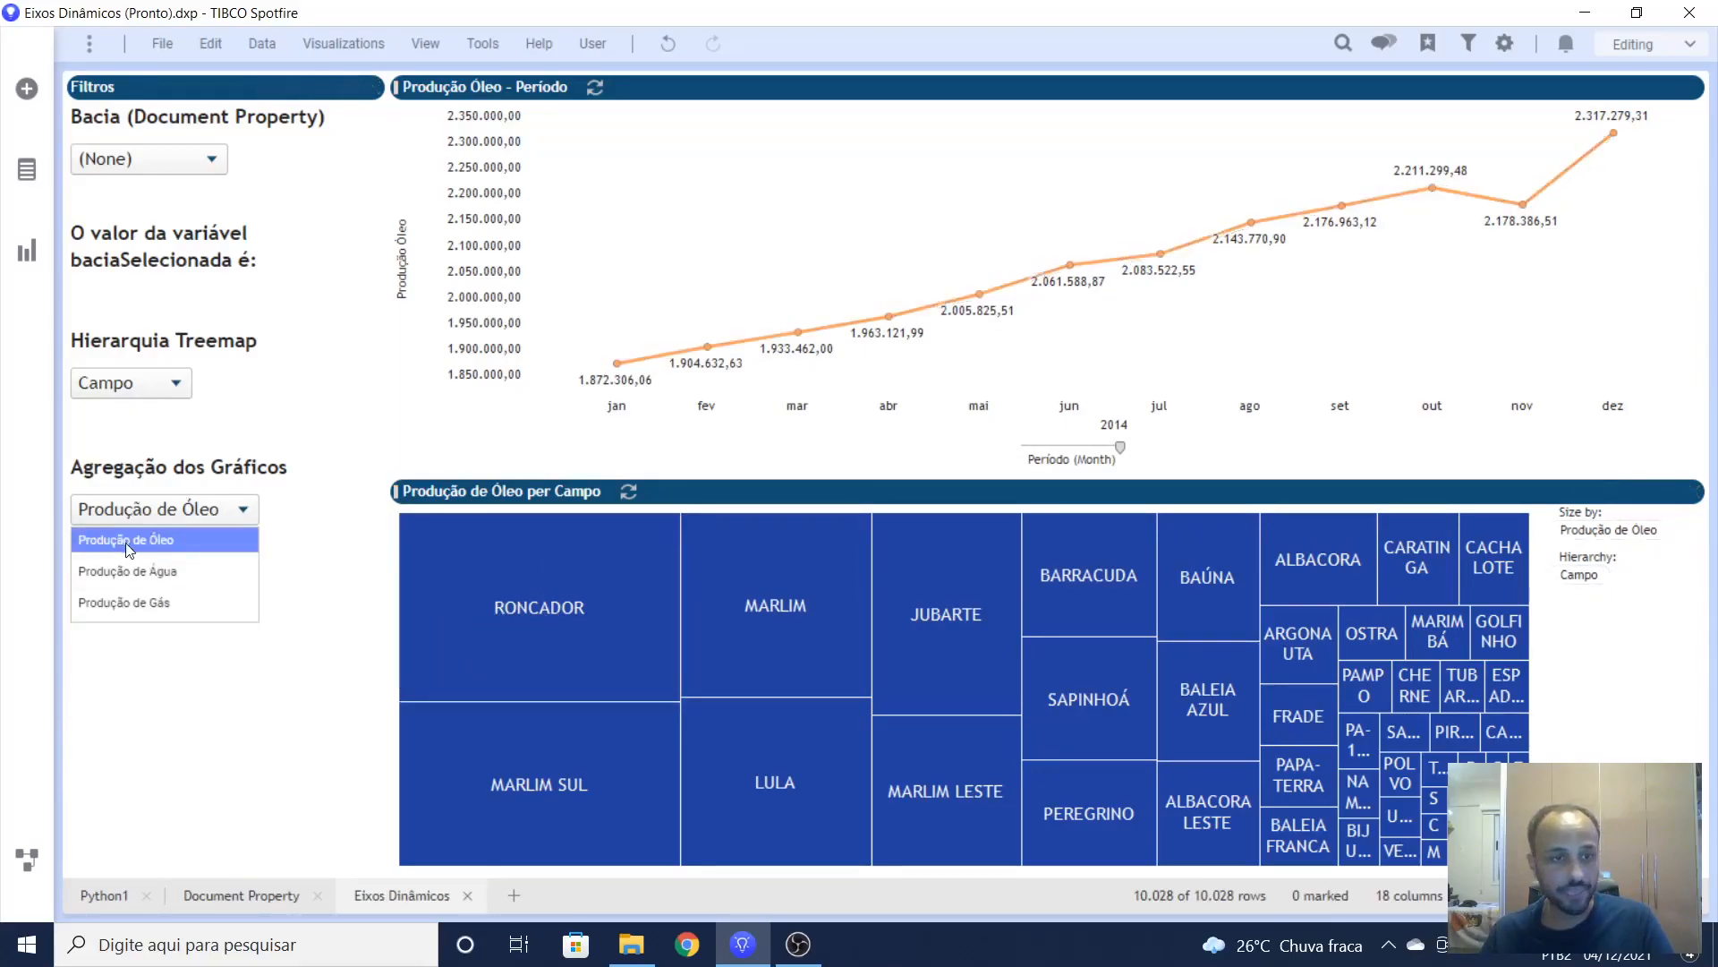
{"action": "left_click", "coordinate": [126, 566]}
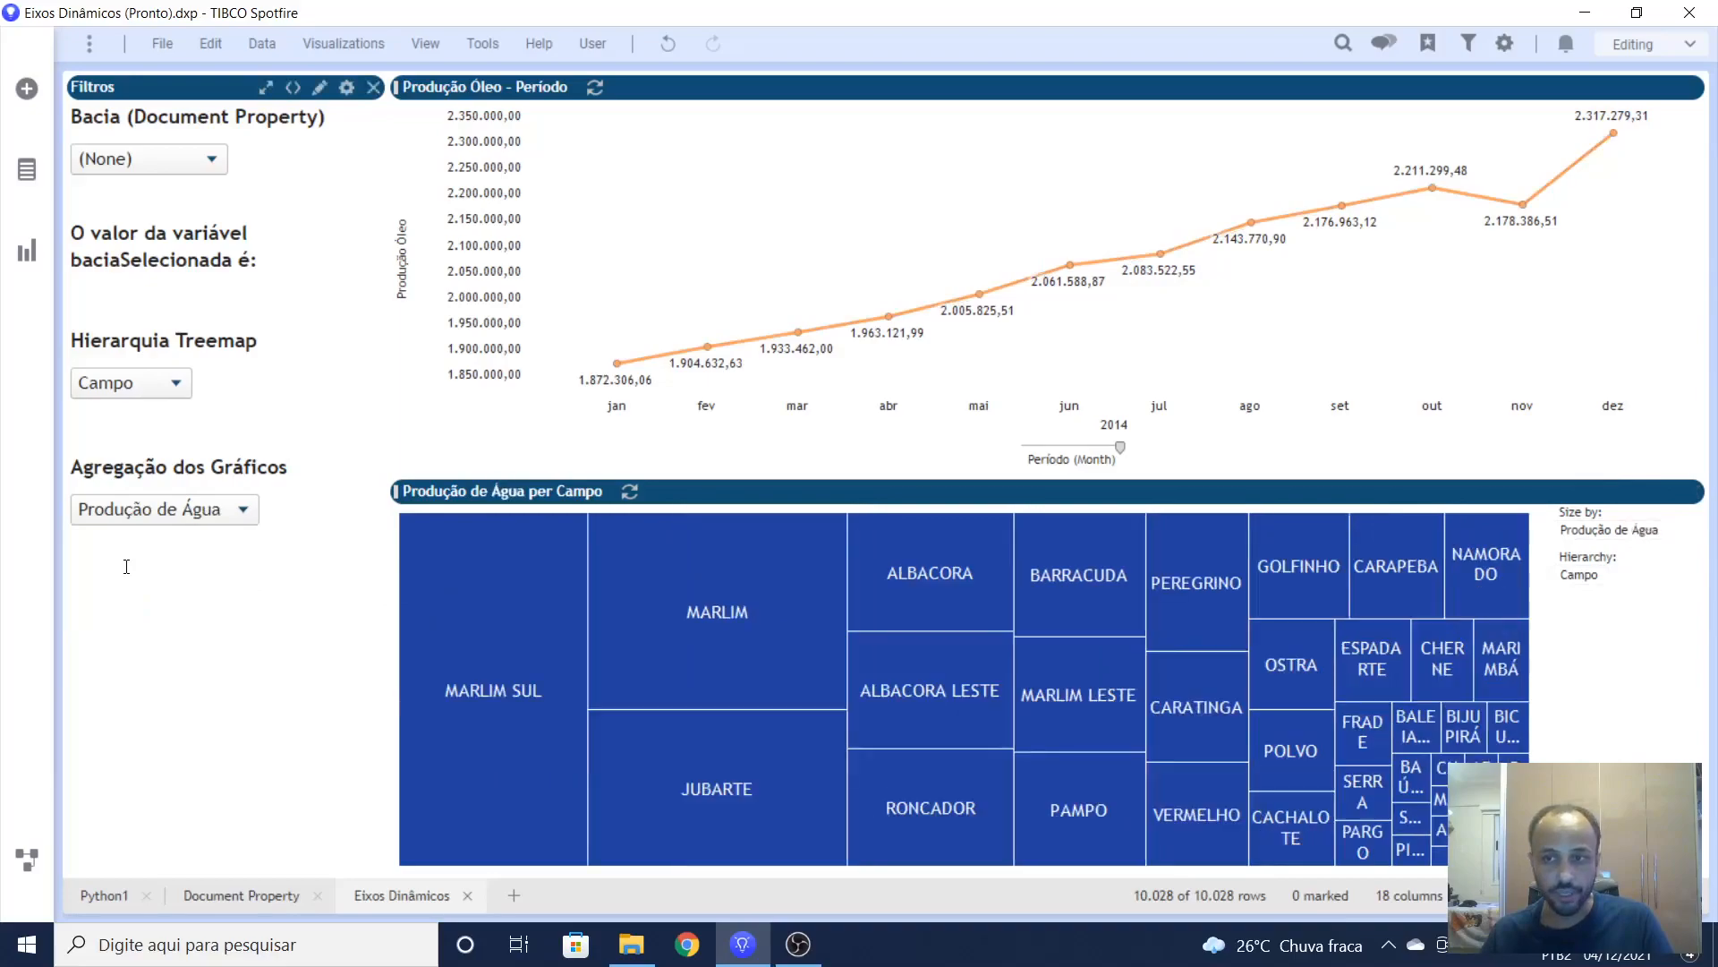
{"action": "left_click", "coordinate": [214, 530]}
{"action": "left_click", "coordinate": [164, 600]}
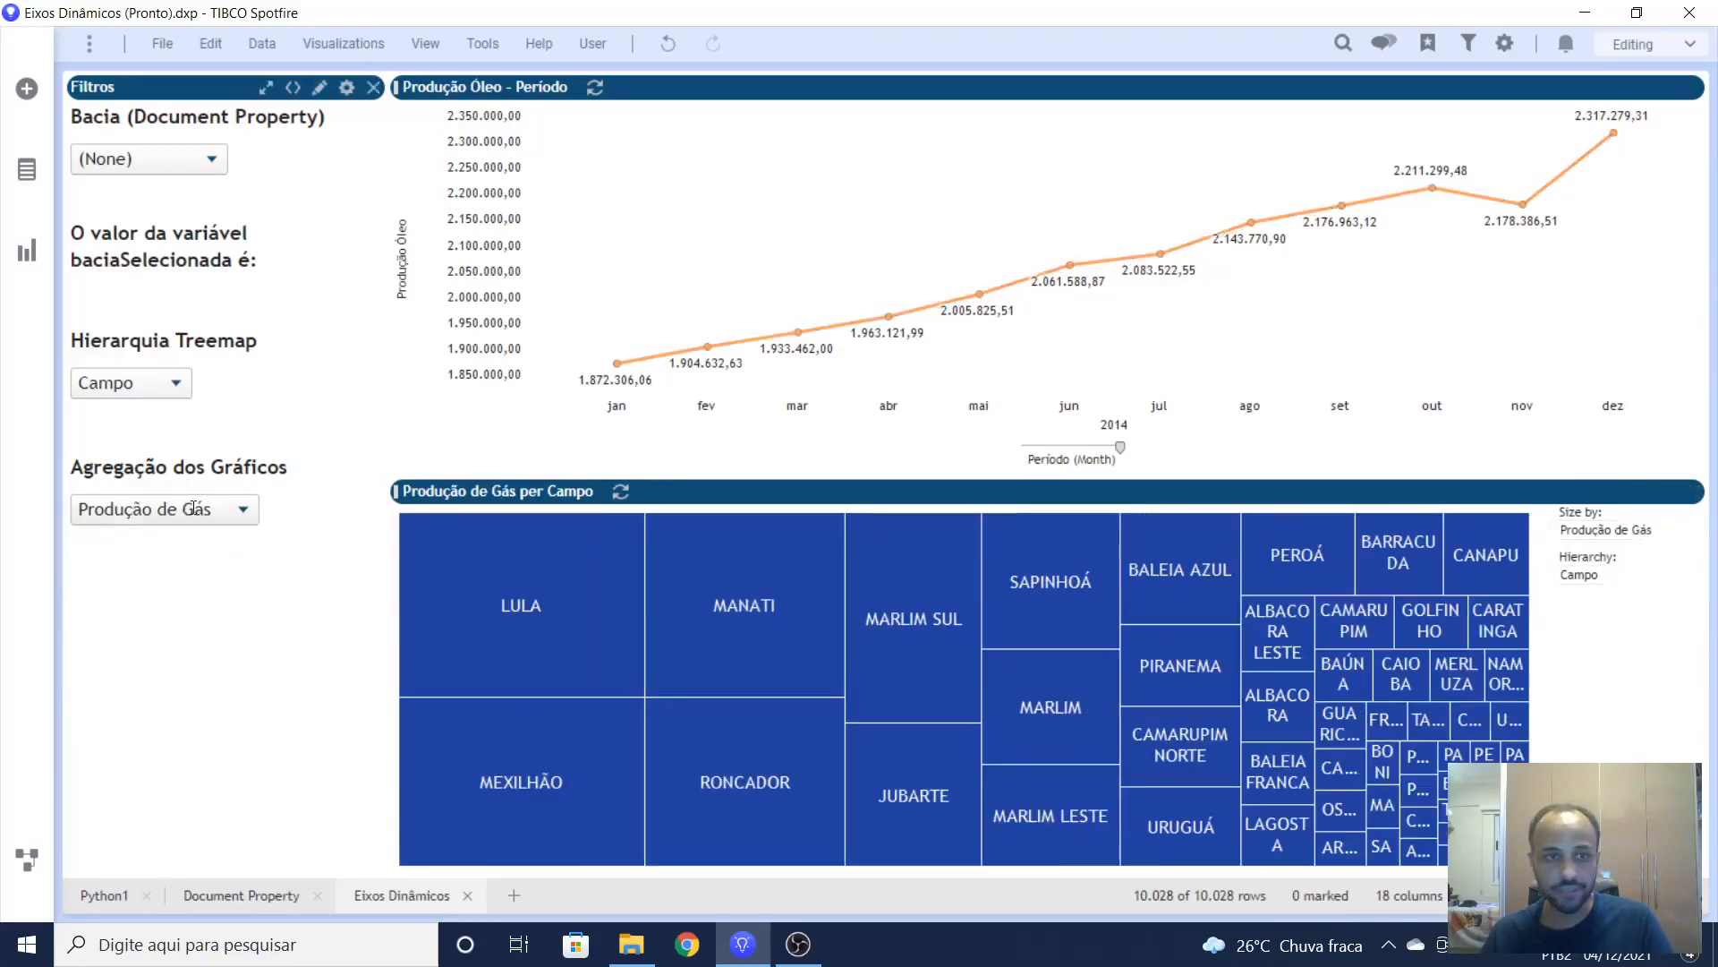
Step: Switch the Hierarquia Treemap selection through Bacia and Operador to test it with the gas aggregation, ending on Região
{"action": "left_click", "coordinate": [176, 385]}
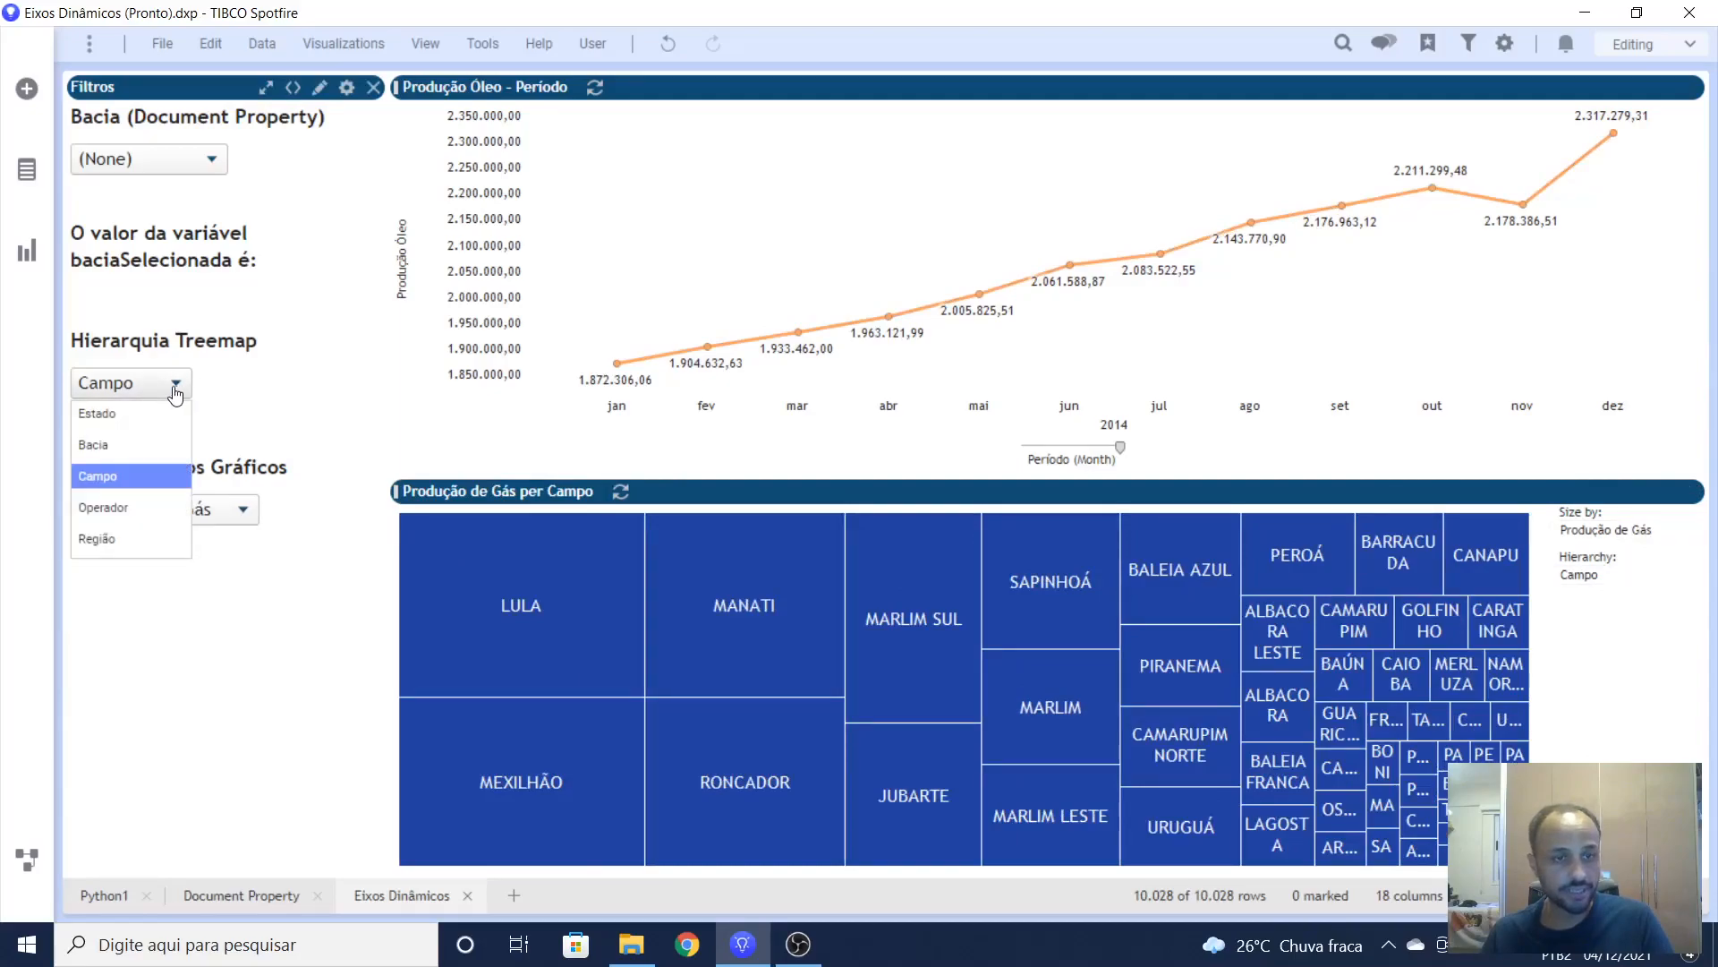
{"action": "left_click", "coordinate": [107, 441]}
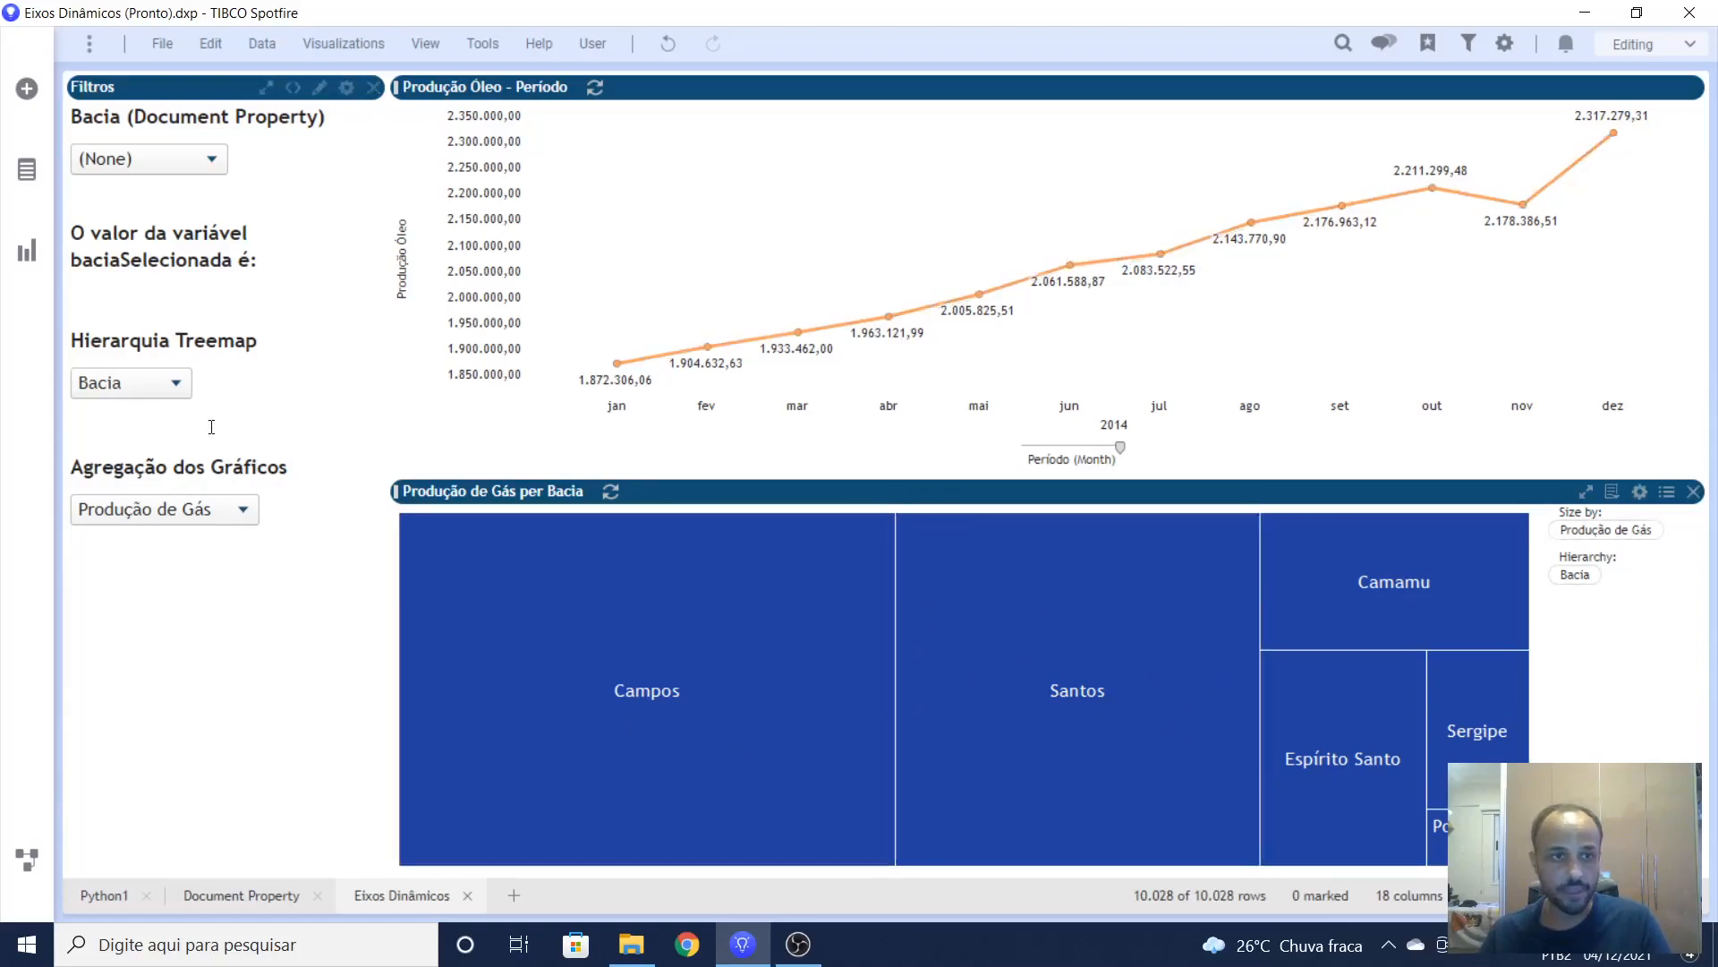
{"action": "left_click", "coordinate": [169, 383]}
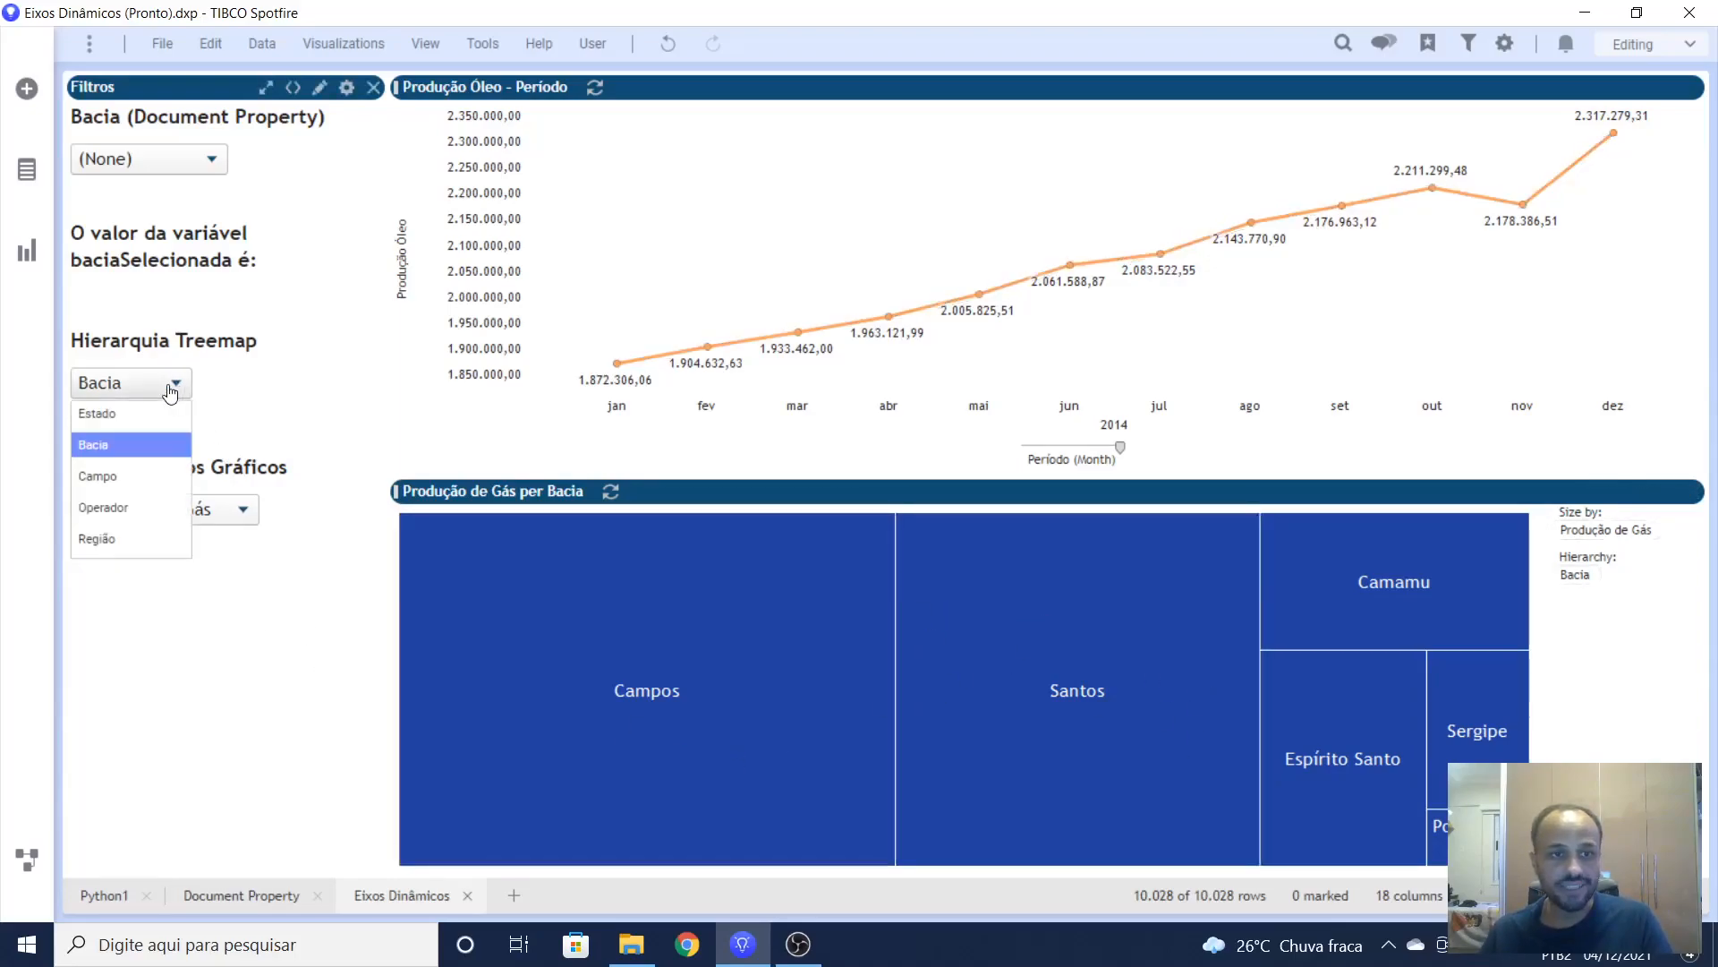
{"action": "left_click", "coordinate": [100, 507]}
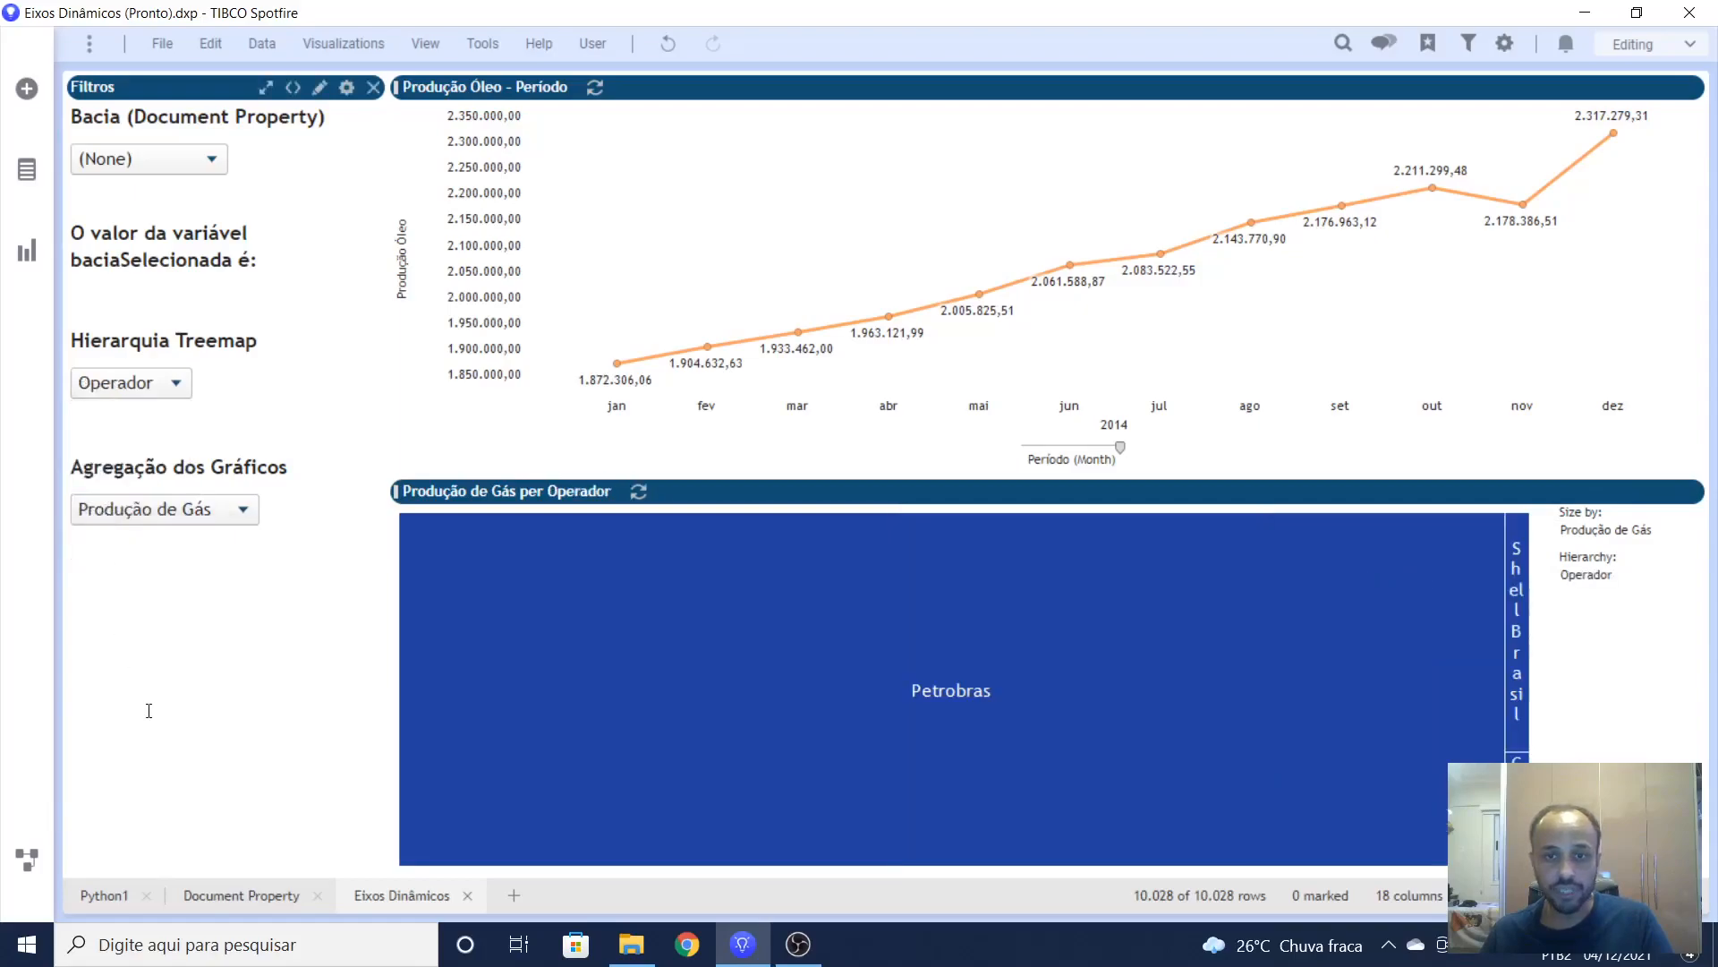
{"action": "left_click", "coordinate": [125, 383]}
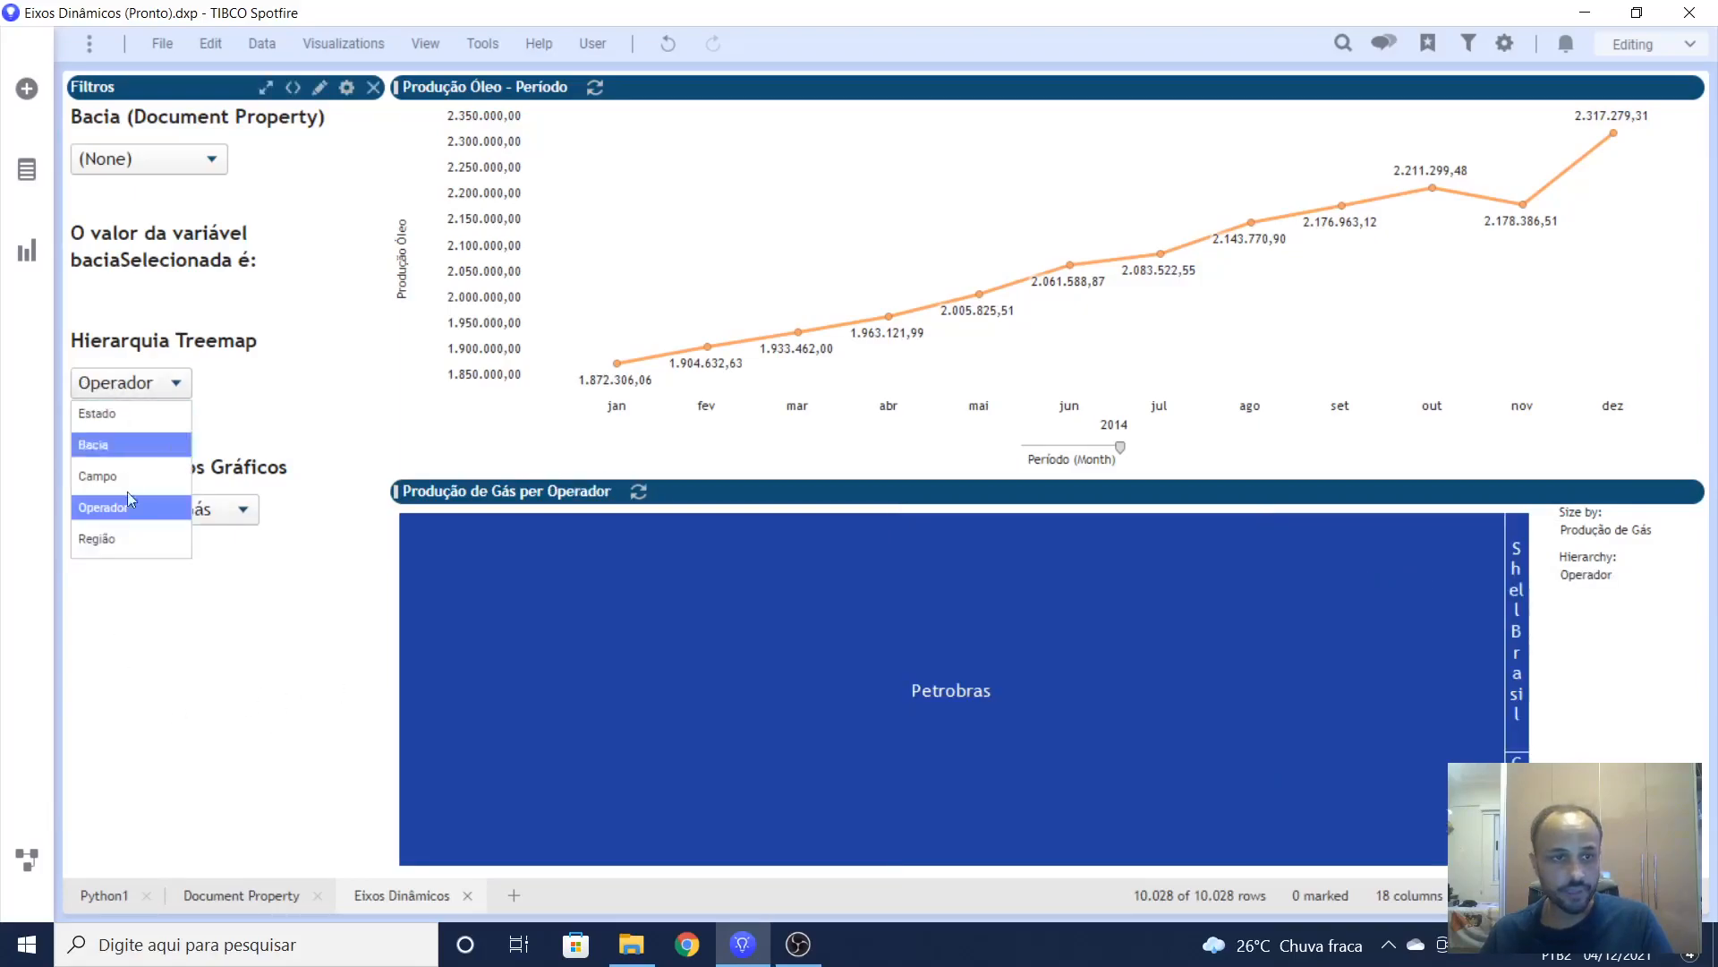
{"action": "left_click", "coordinate": [116, 540]}
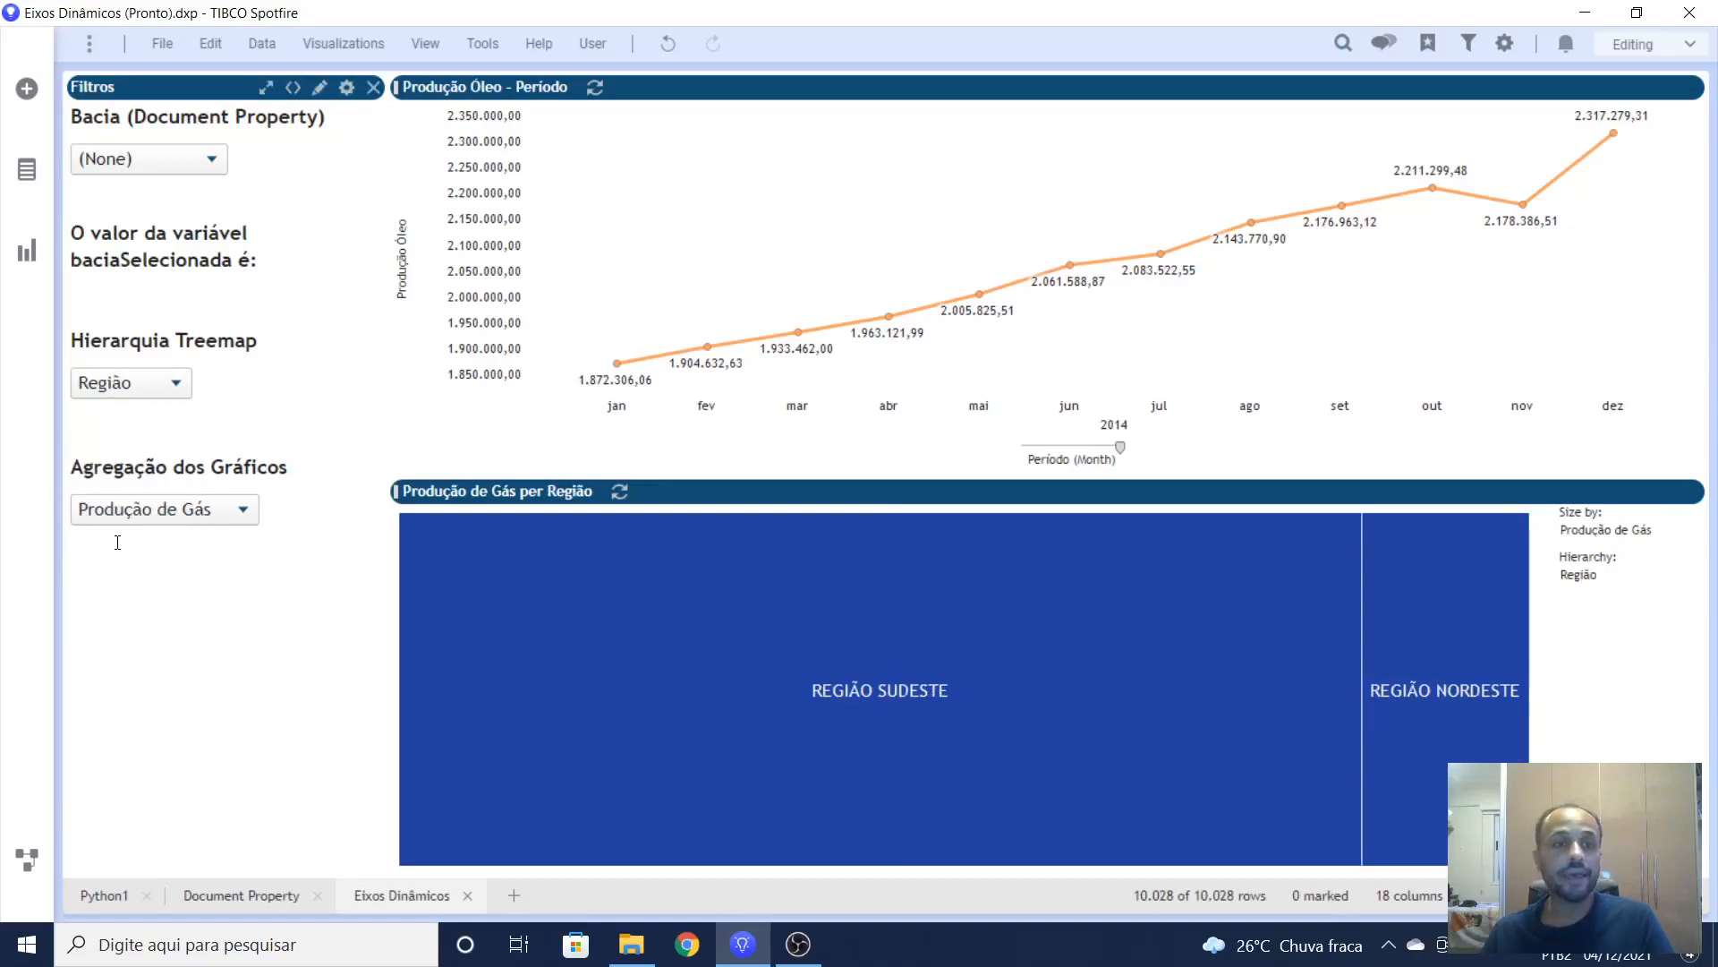